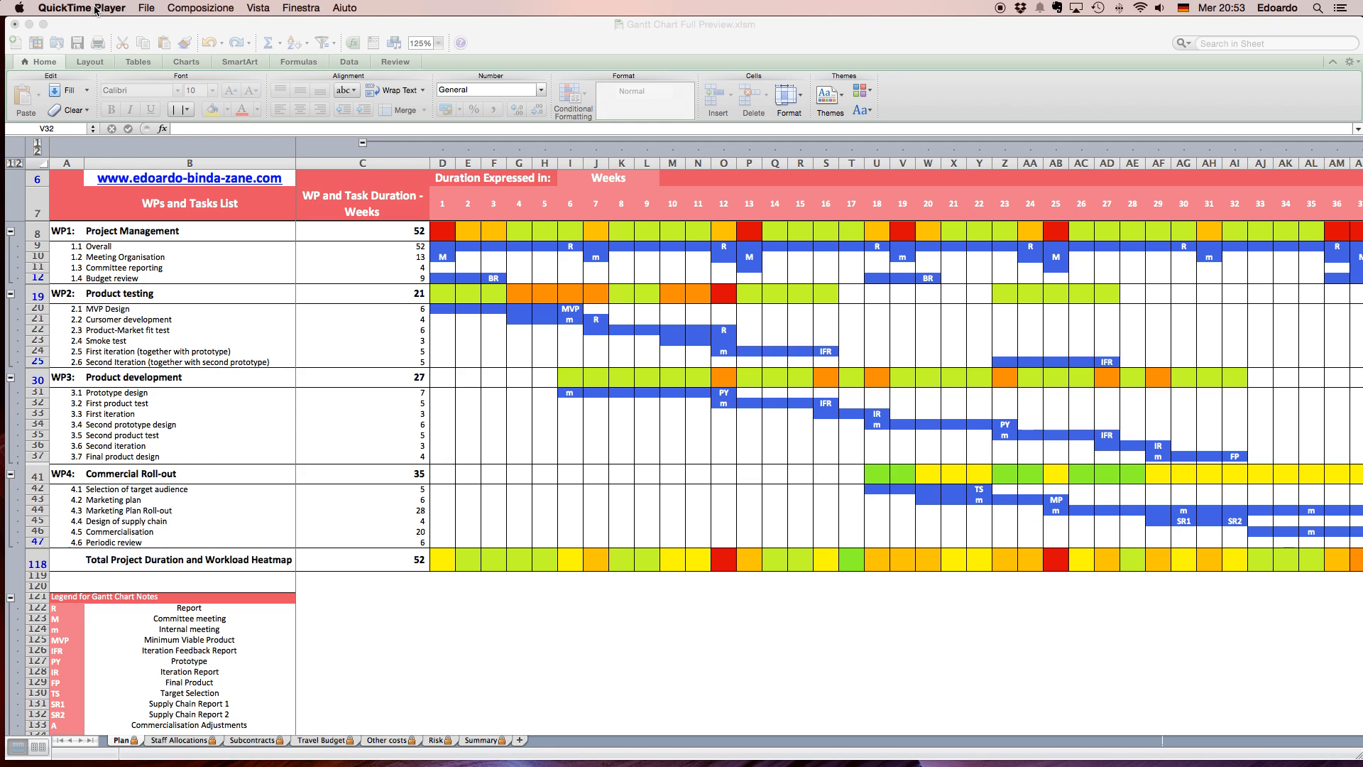
Open the recent workbook Gantt Chart Professional.xlsm with its macros enabled.
click(118, 34)
click(54, 7)
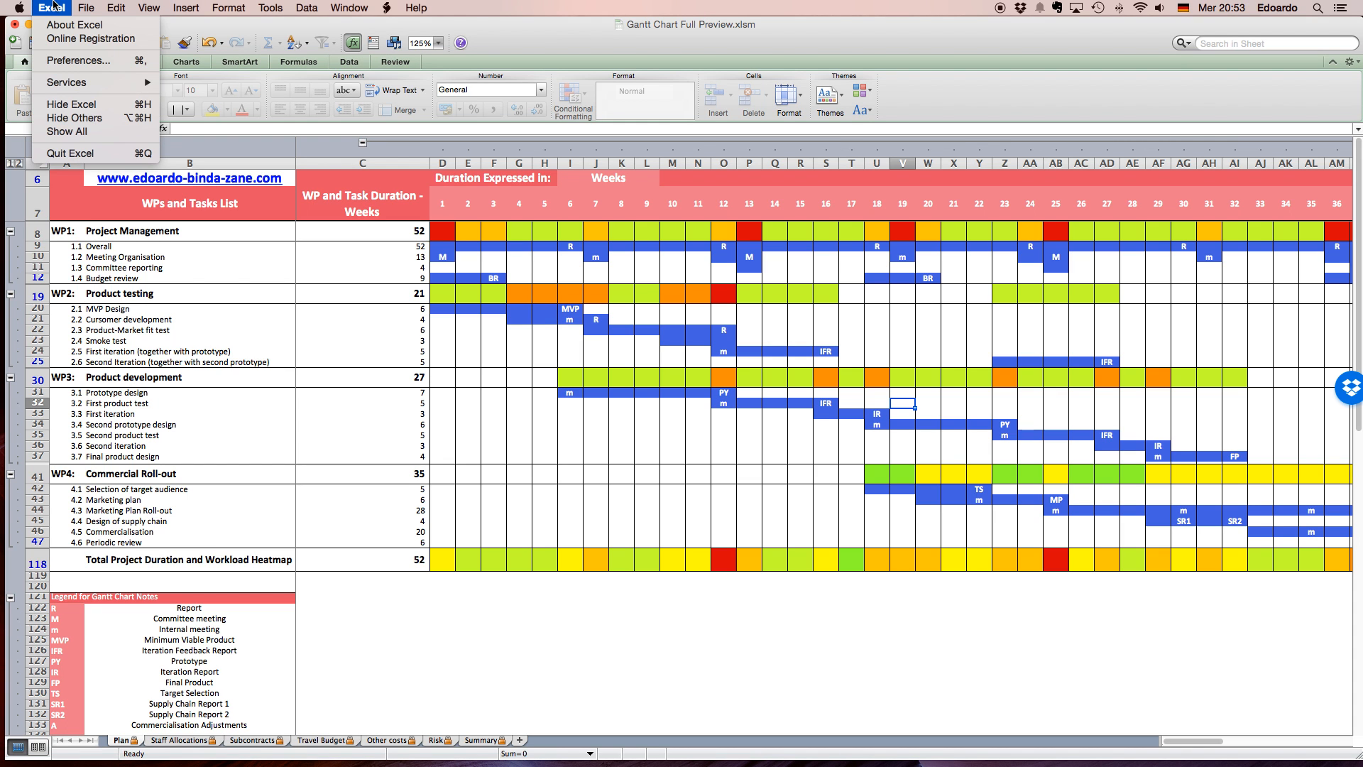
mouse_move(86, 8)
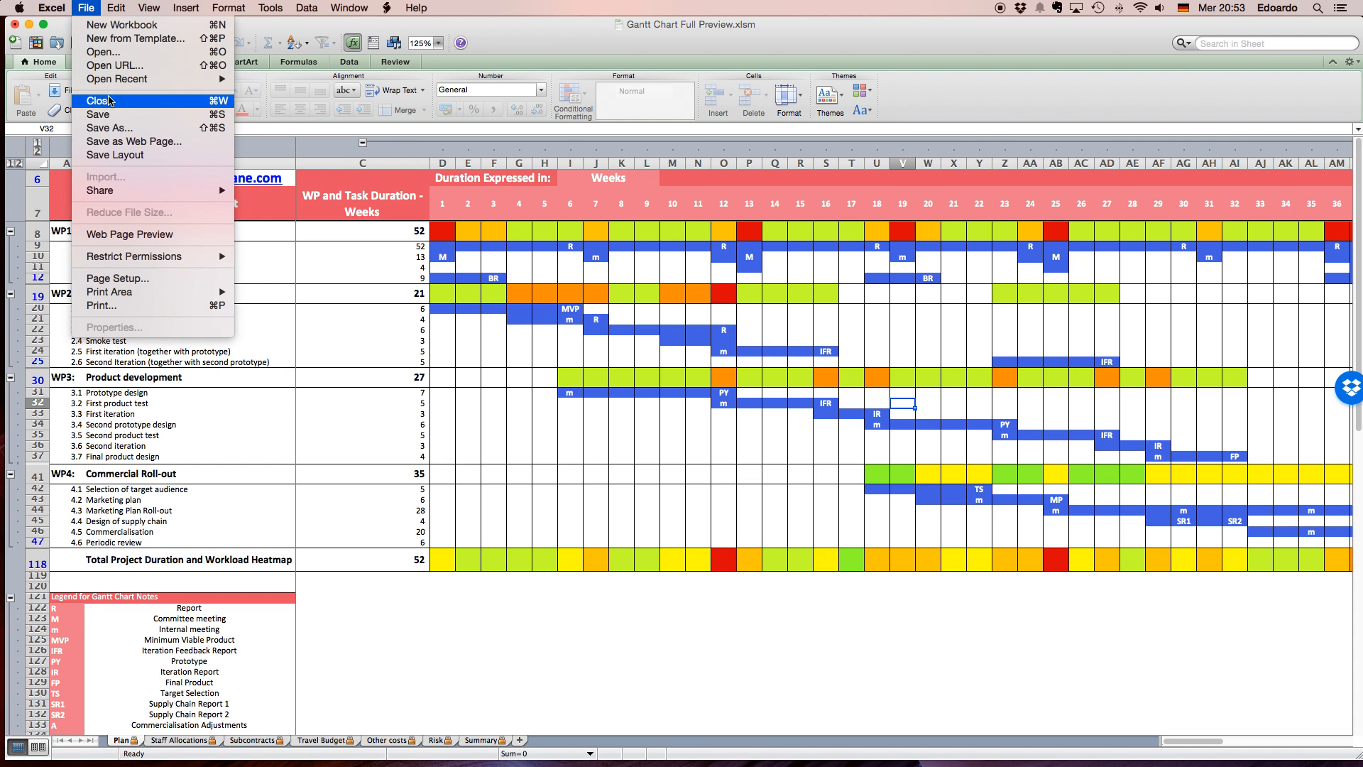
mouse_move(128, 81)
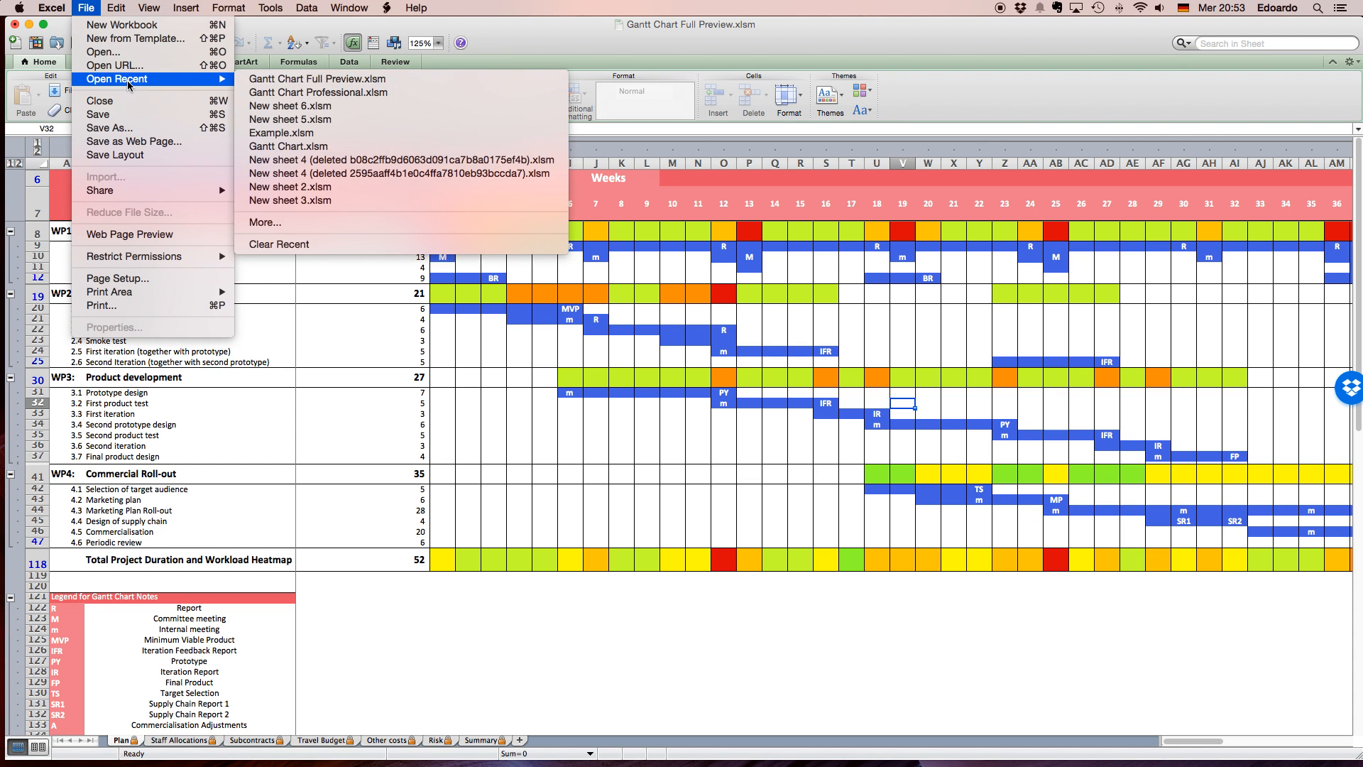
click(351, 93)
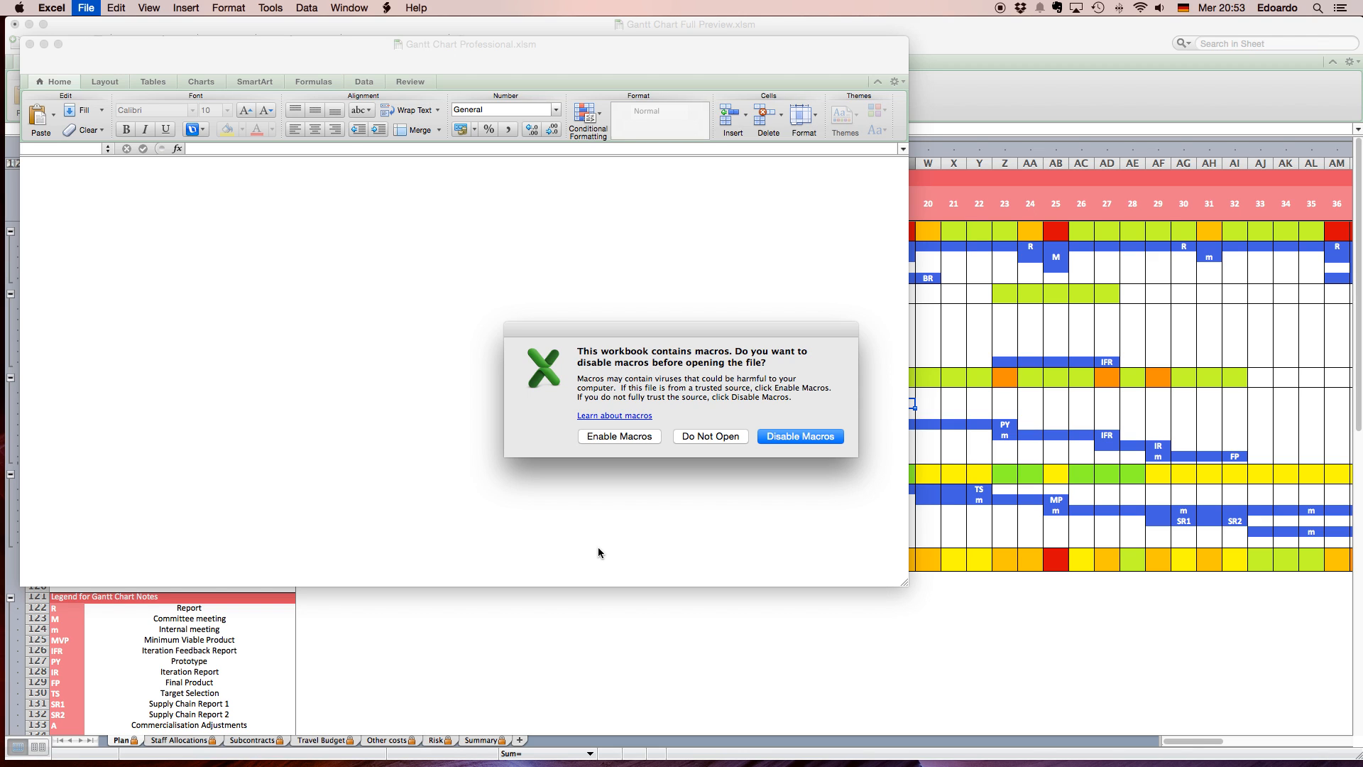
click(618, 436)
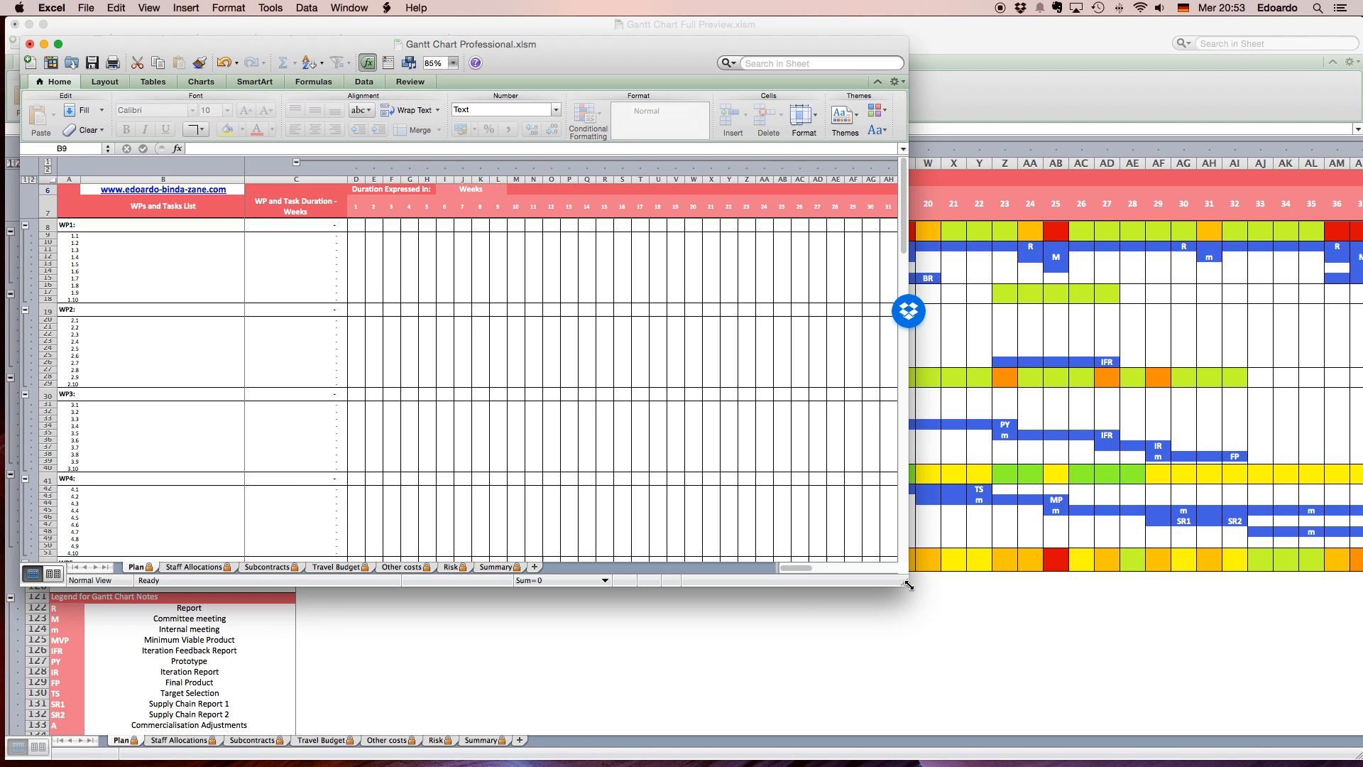
Enlarge the workbook window to nearly fill the display and set the sheet zoom to 125%.
drag(910, 585, 1348, 741)
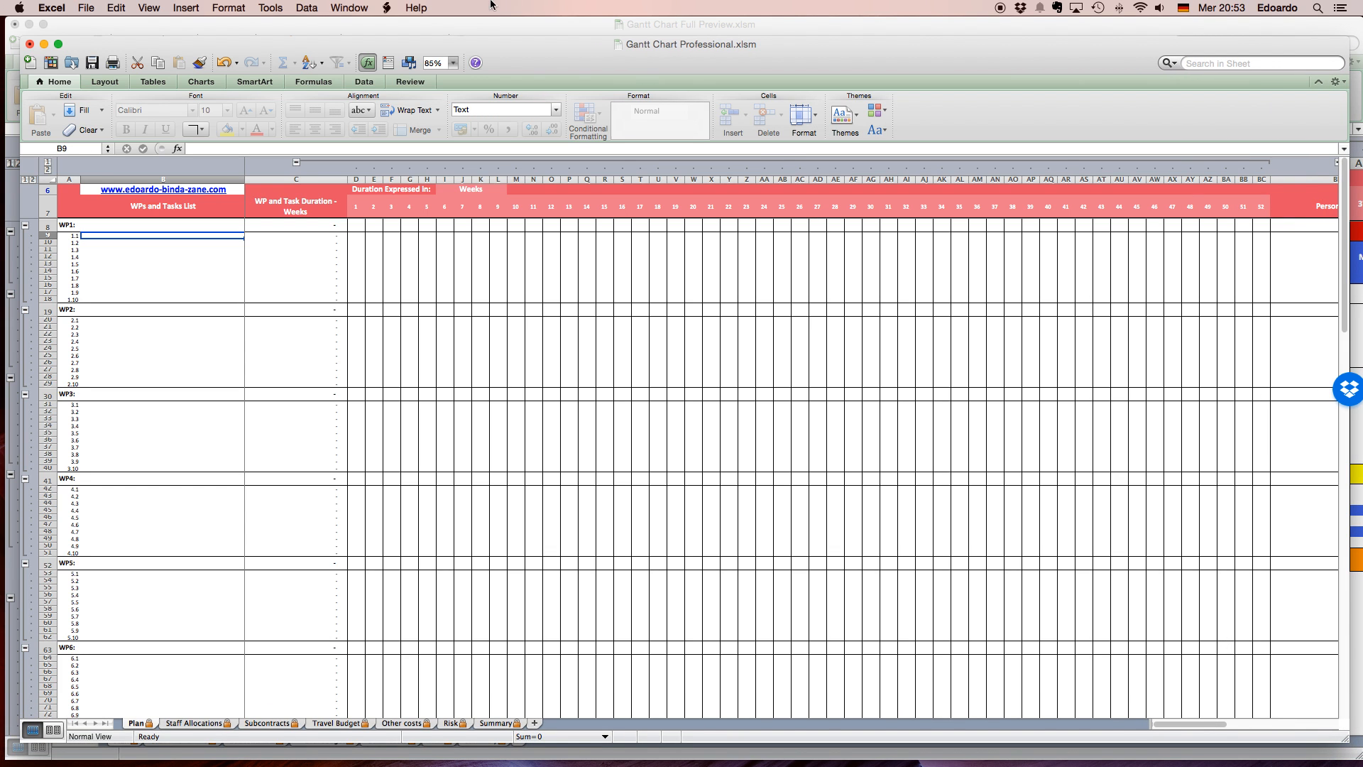
click(454, 63)
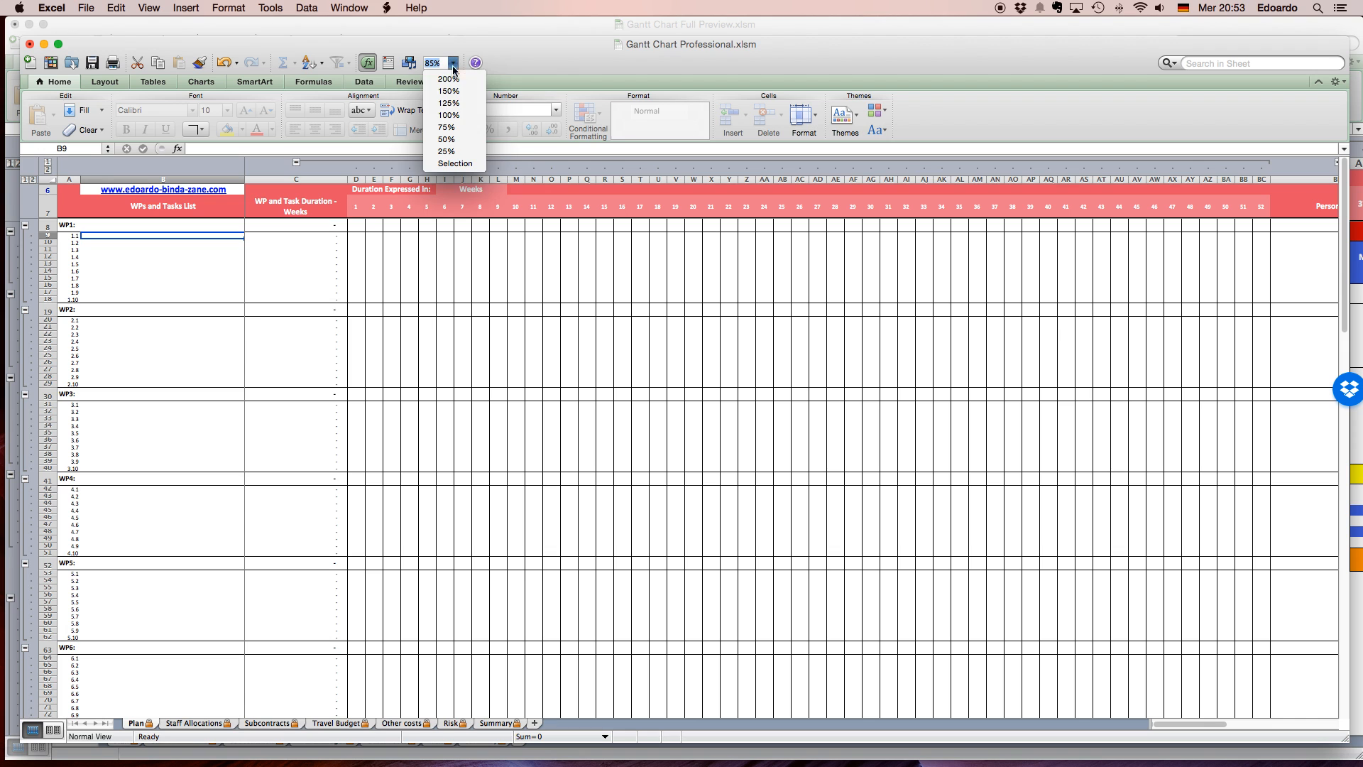
click(452, 104)
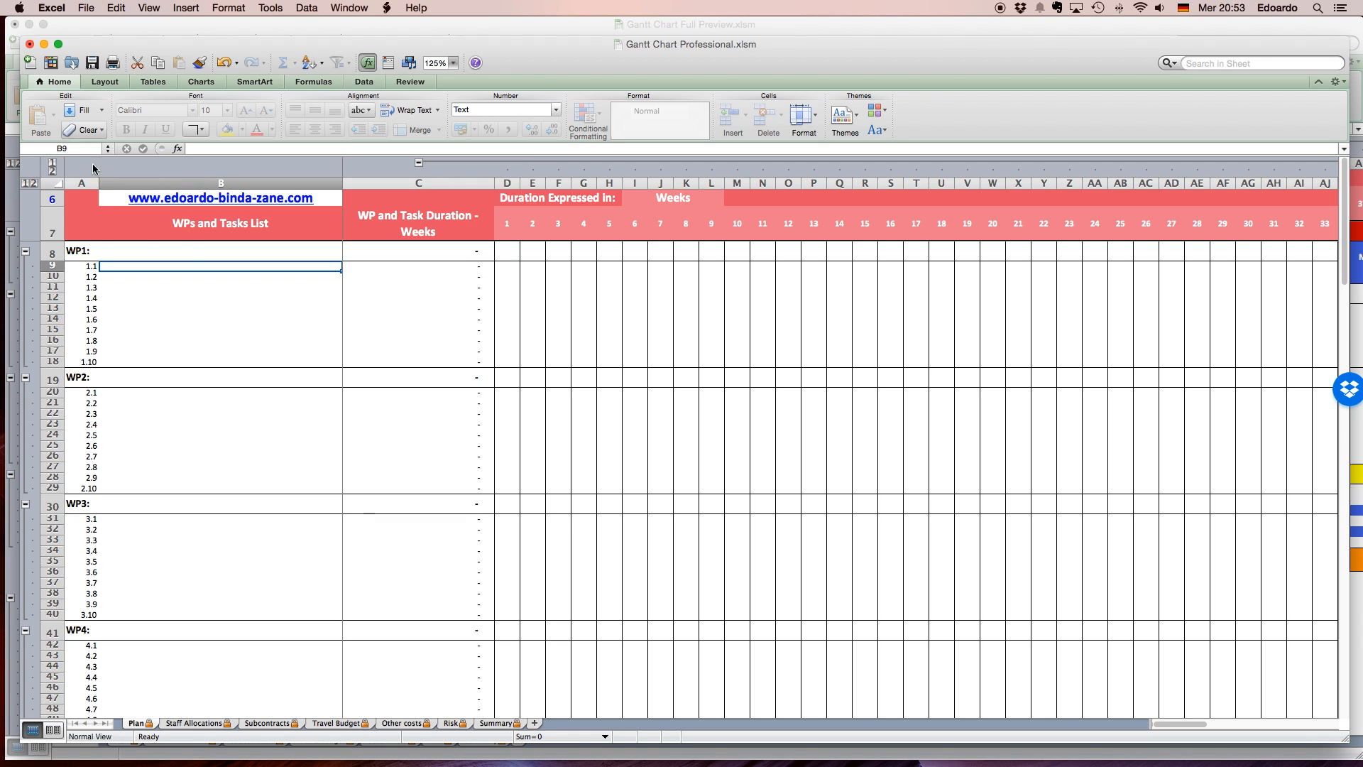
Name the first two work packages wp1 and wp2 in the WPs and Tasks List.
click(186, 250)
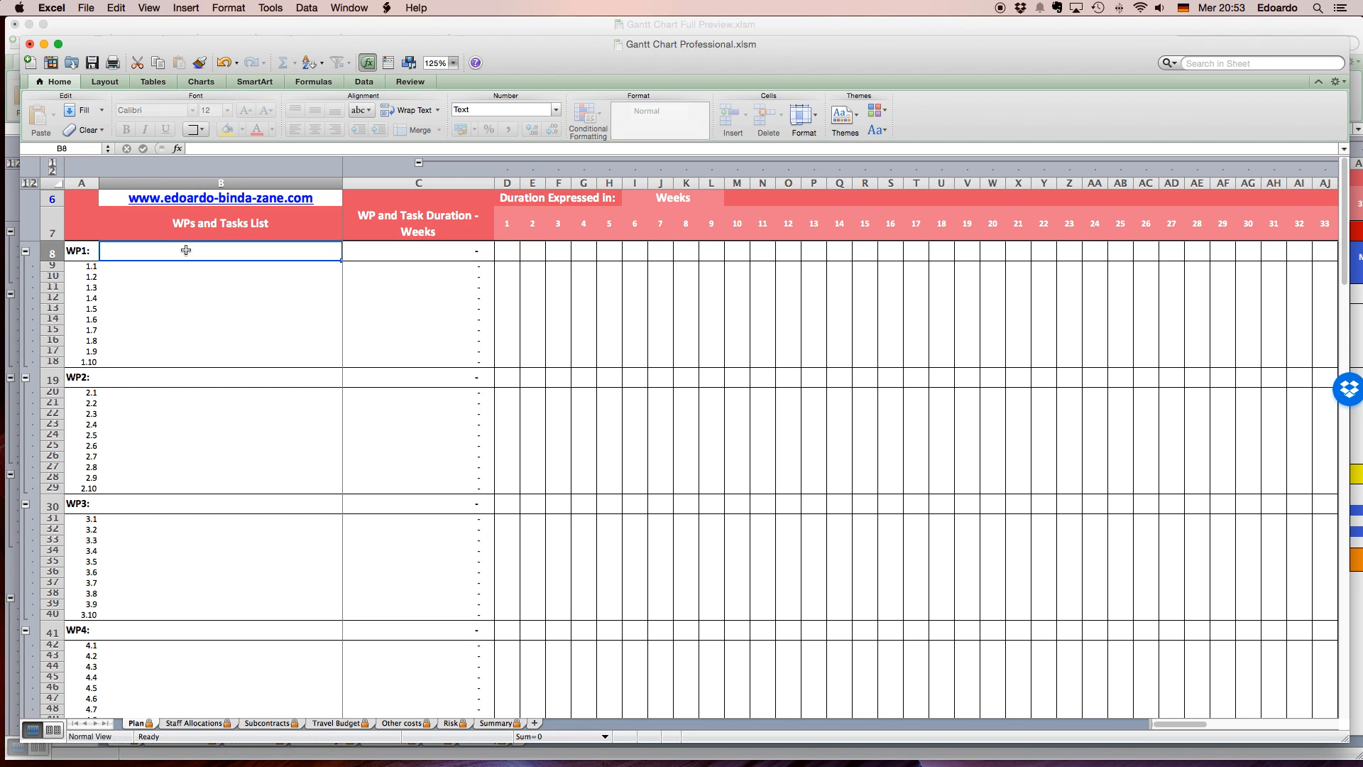
text(wp1)
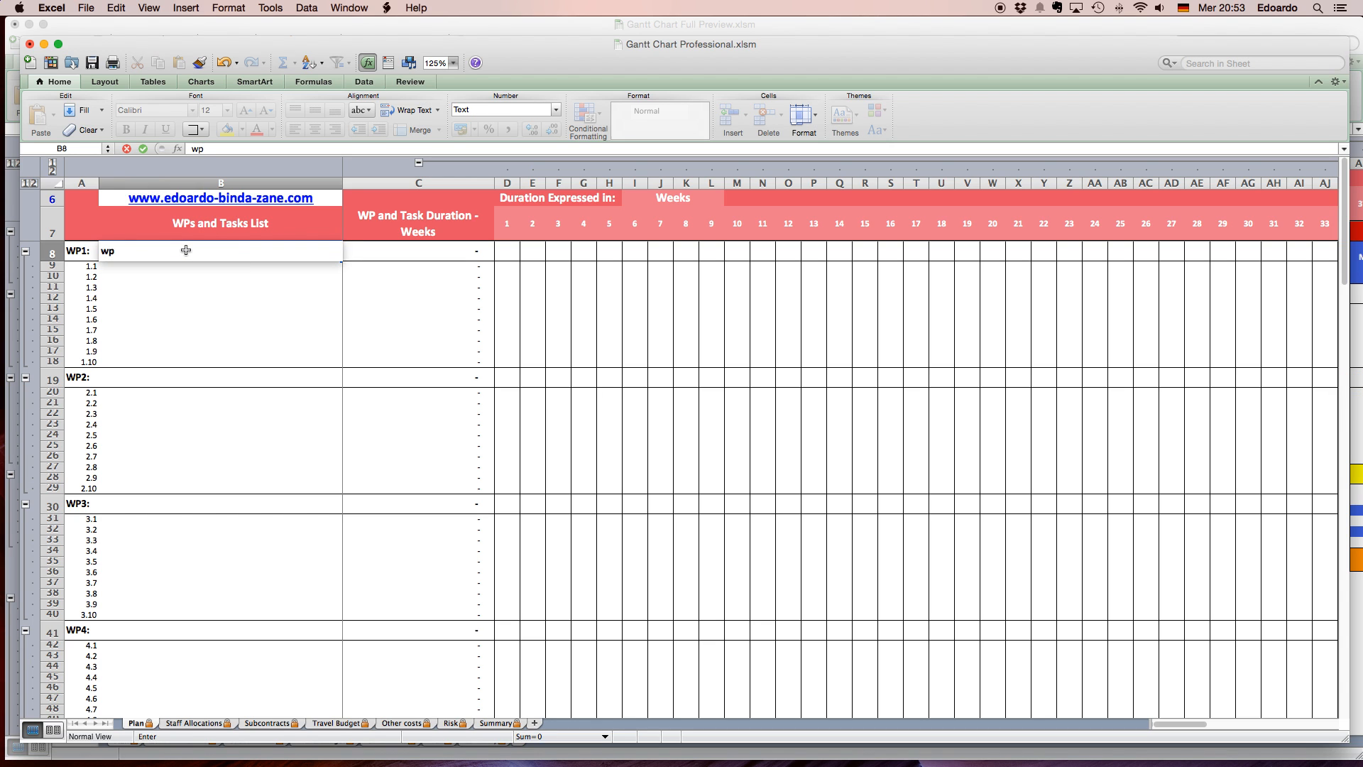
key(Return)
key(Down)
key(Down)
key(Down)
key(Down)
key(Down)
key(Down)
key(Down)
key(Down)
key(Down)
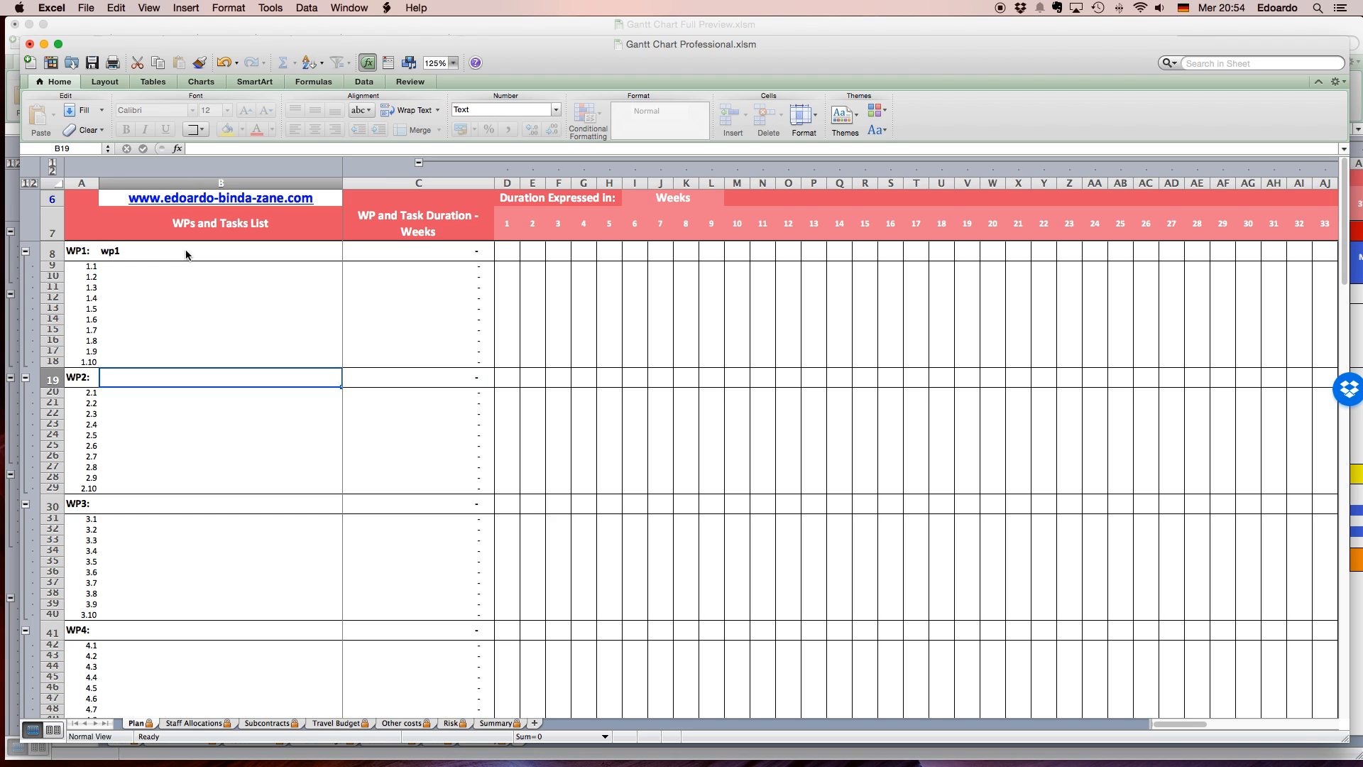
text(wp2)
key(Return)
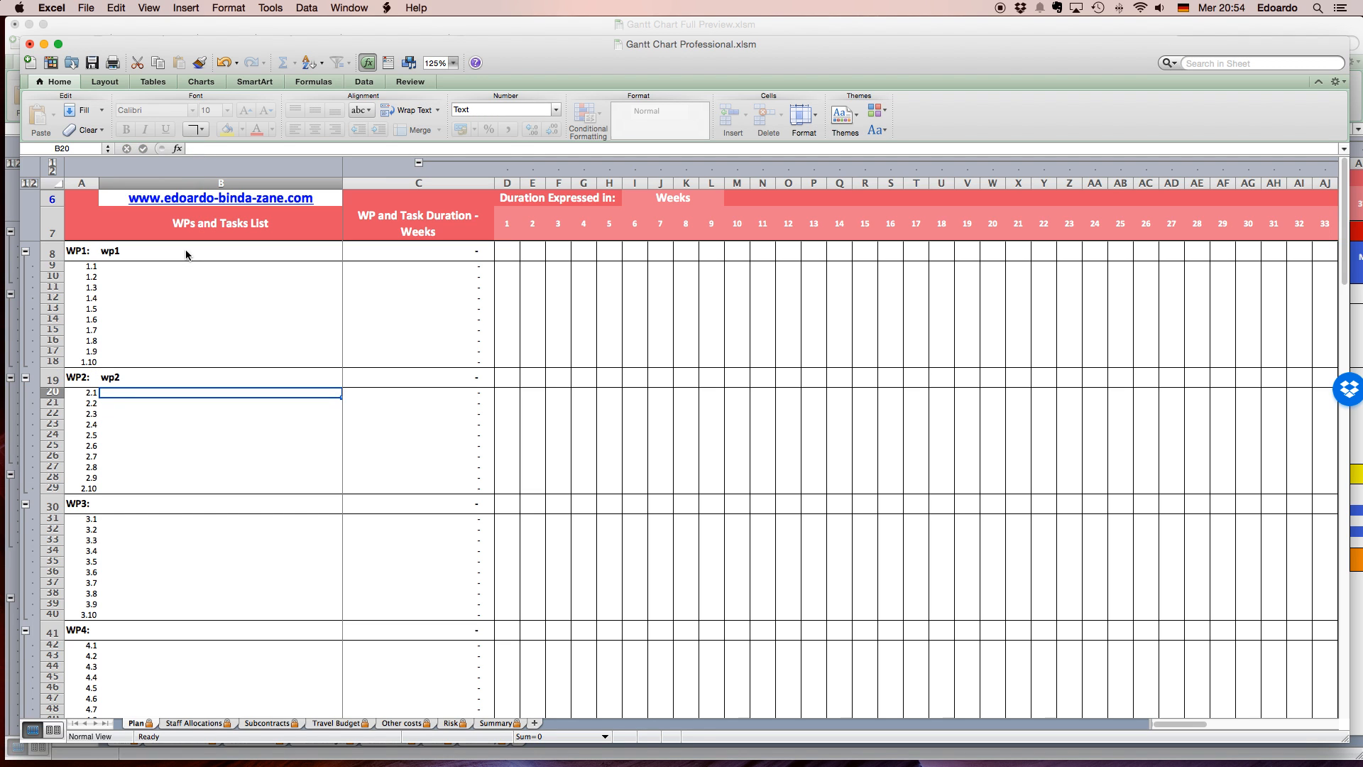
Enter a1, a2 and a3 as tasks 1.1 to 1.3 of the first work package.
click(168, 265)
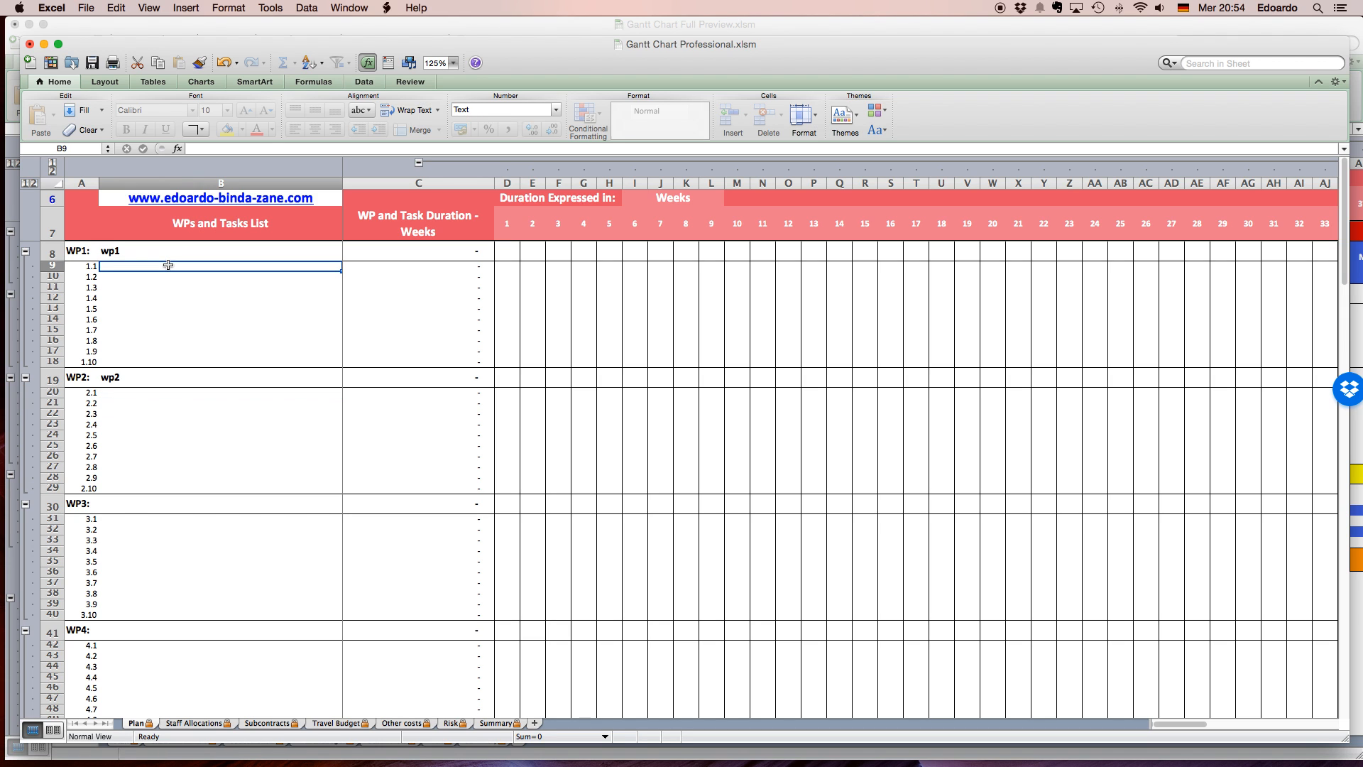
text(a1)
key(Return)
text(a2)
key(Return)
text(a3)
key(Return)
Enter b1, b2 and b3 as tasks 2.1 to 2.3 of the second work package.
key(Return)
key(Return)
key(Return)
key(Return)
key(Return)
key(Return)
key(Return)
key(Return)
text(b1)
key(Return)
text(b2)
key(Return)
text(b3)
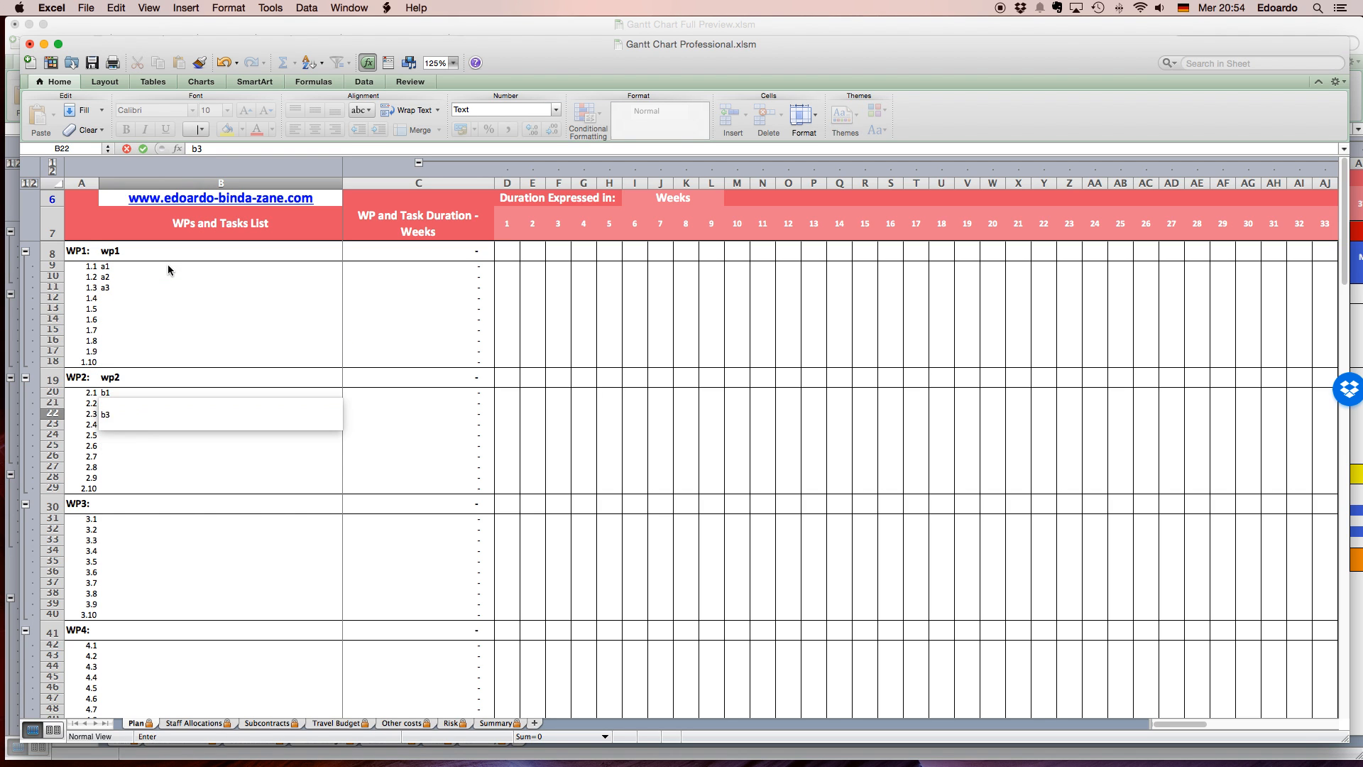
key(Return)
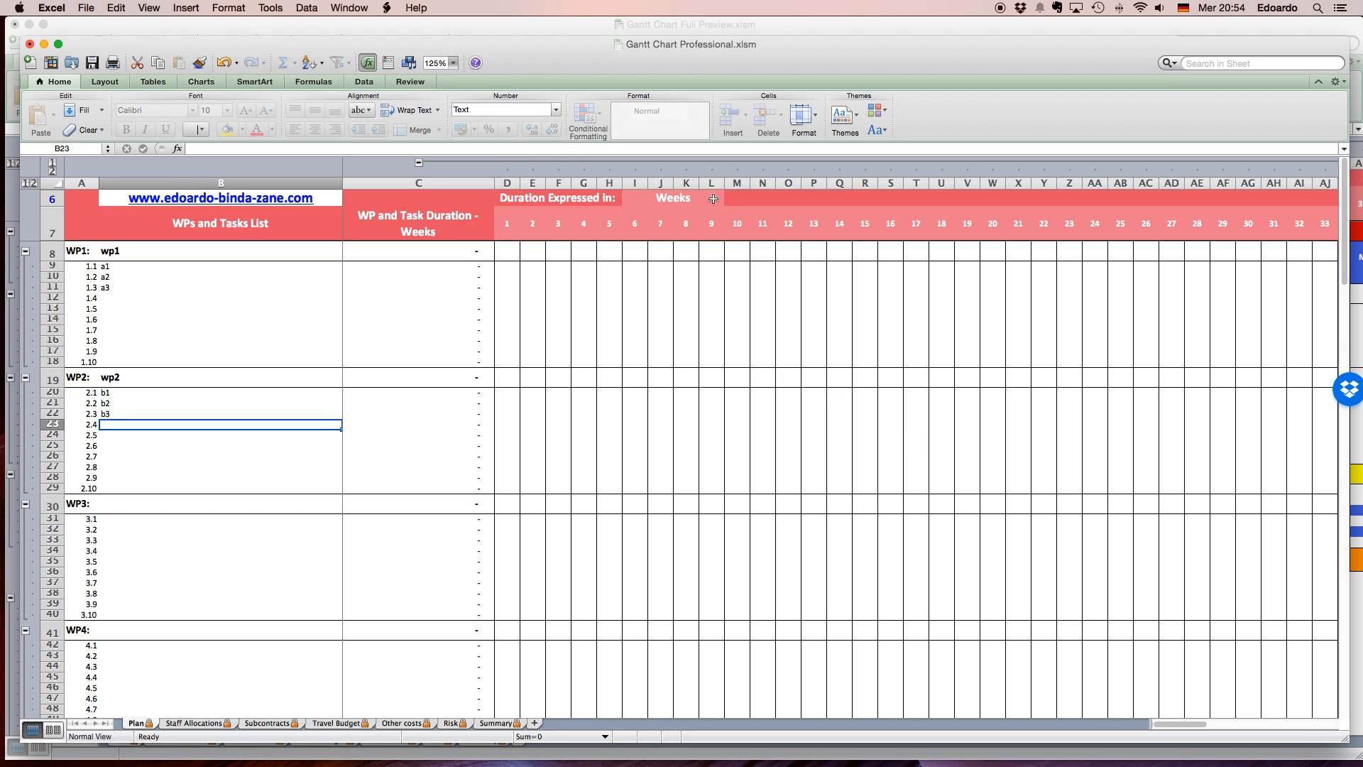
Set the unit in which durations are expressed to Months and check the duration column's heading.
click(713, 198)
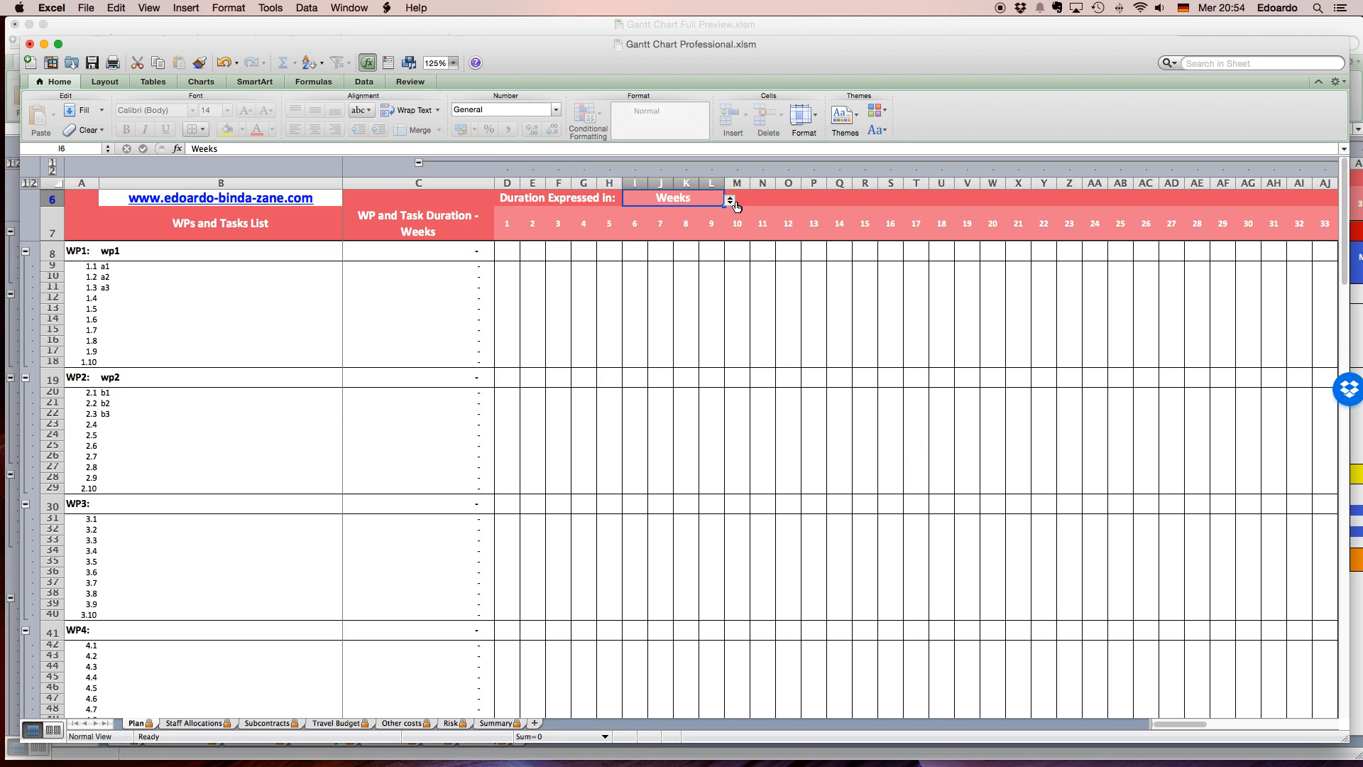
click(731, 201)
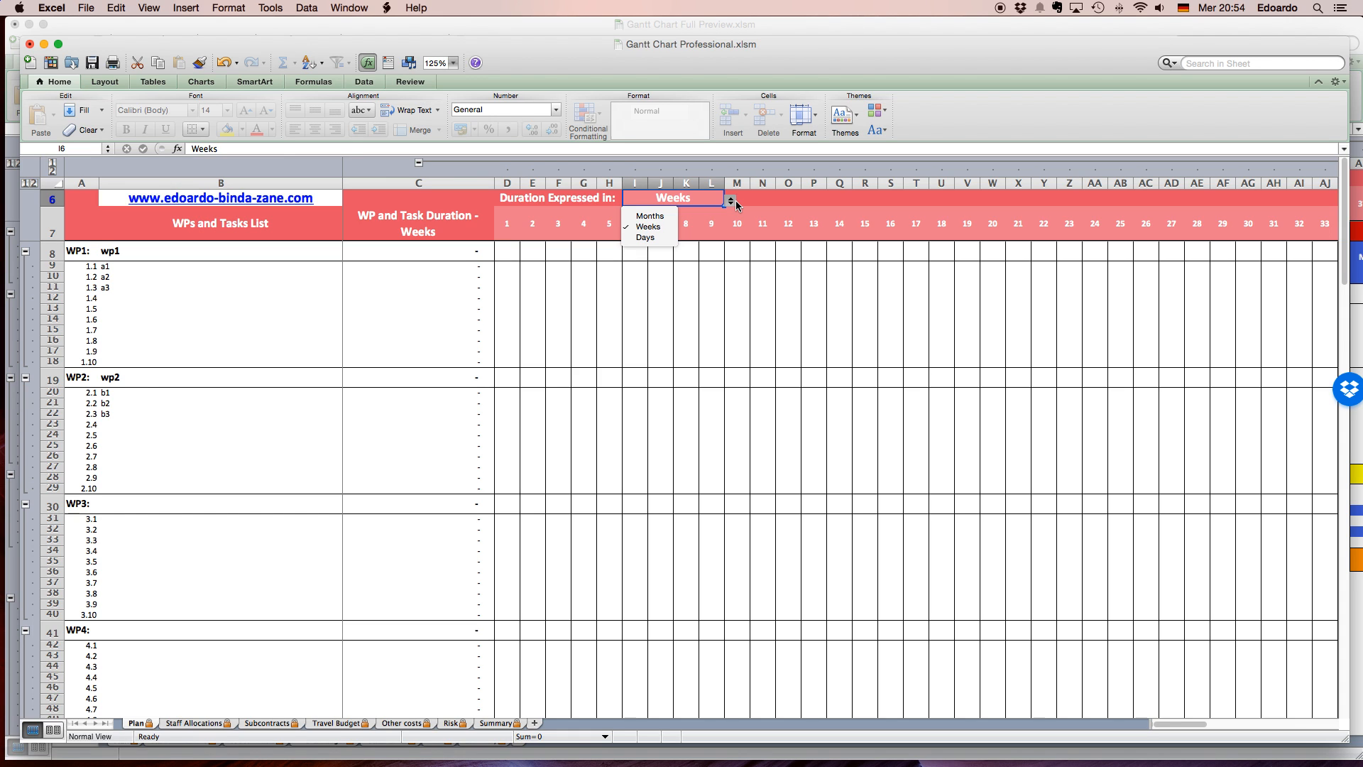
click(655, 217)
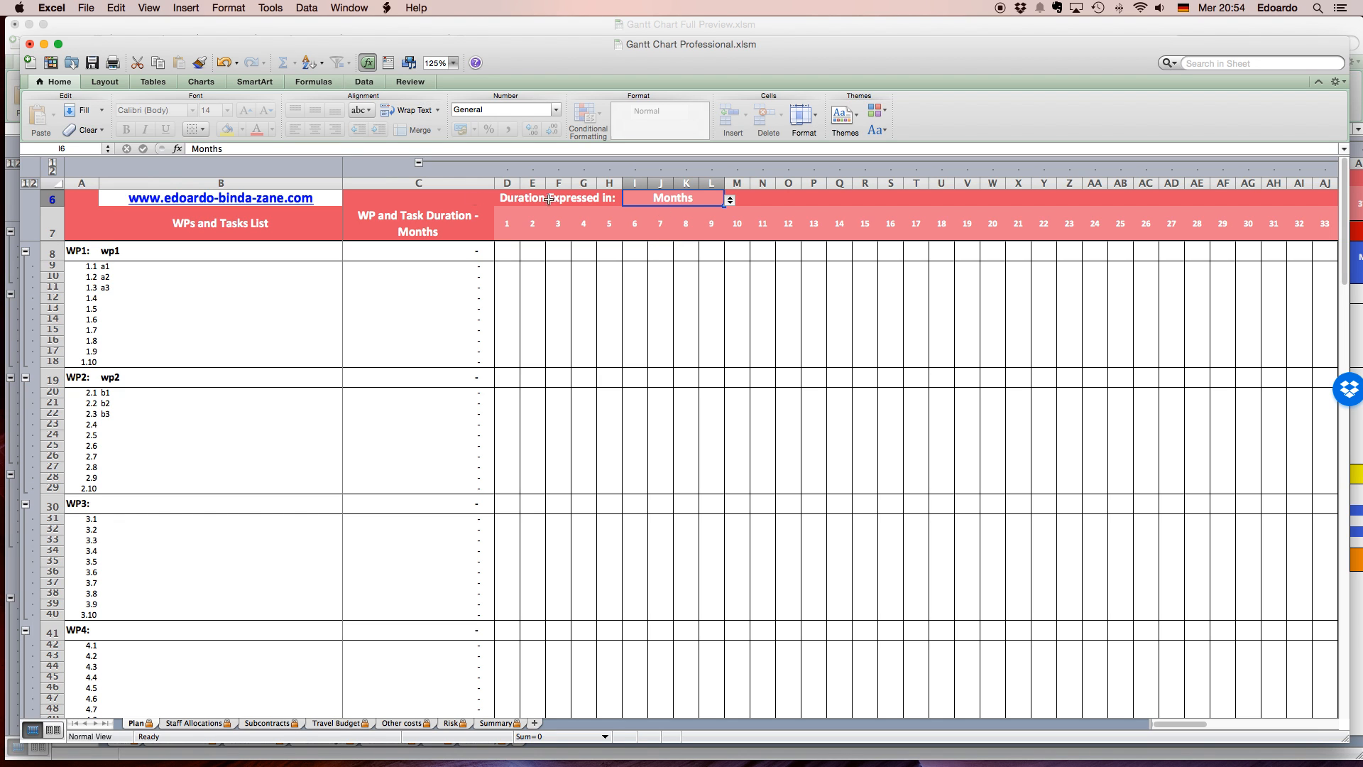
click(424, 227)
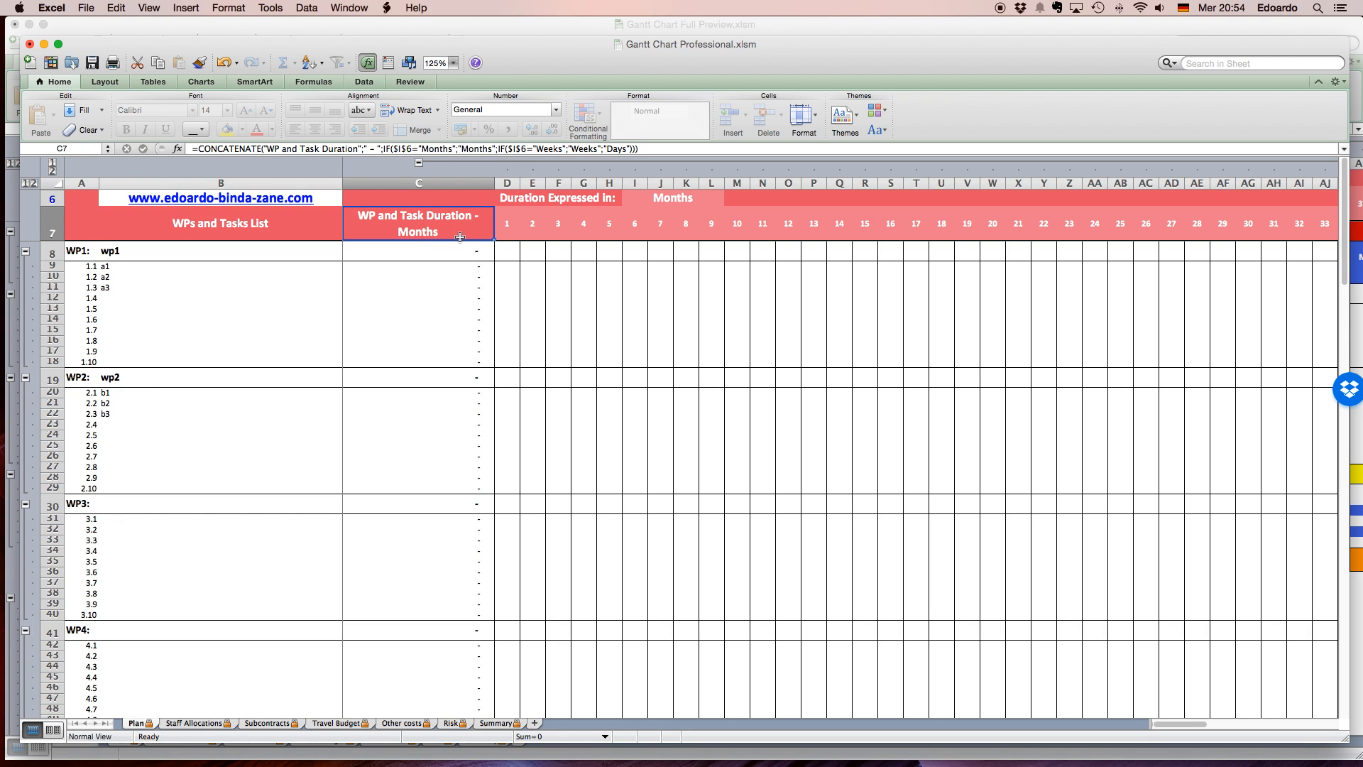
click(563, 318)
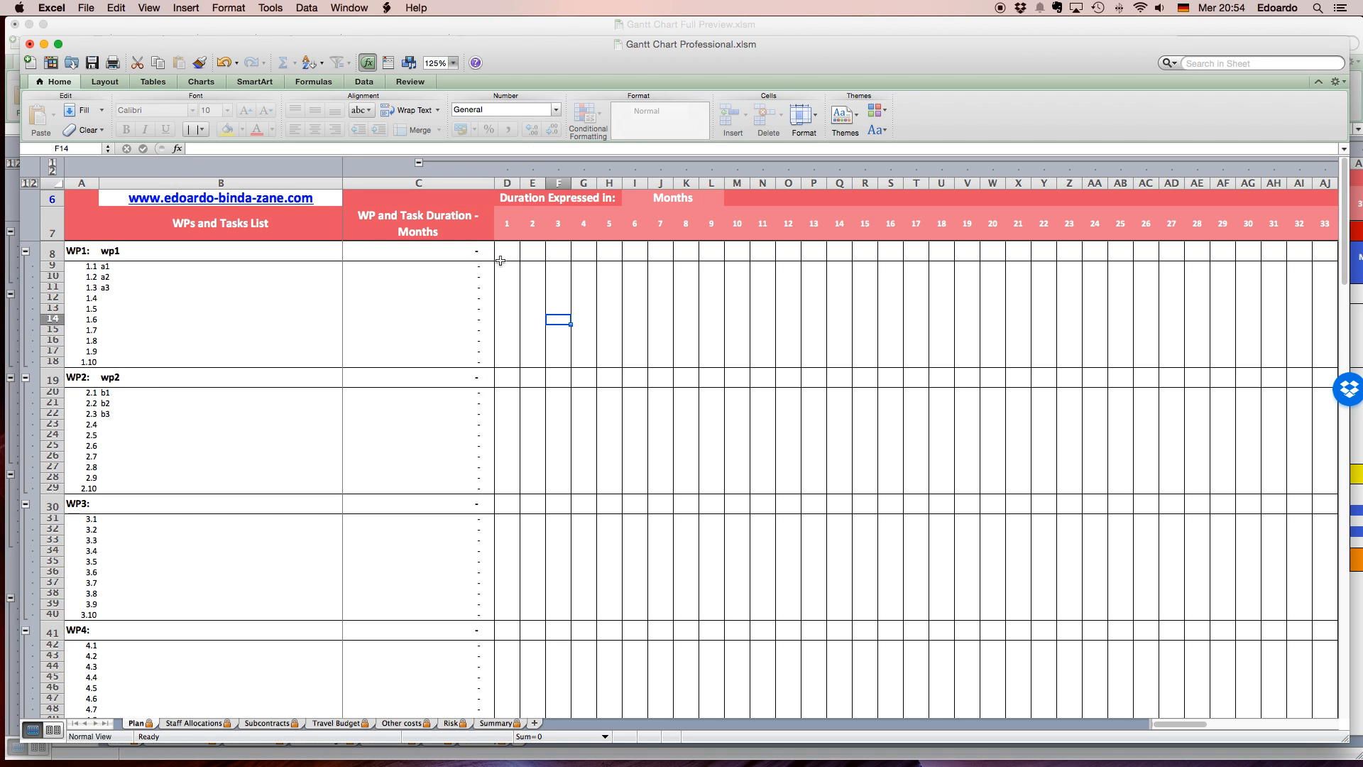
Mark month 1 for task a1 by entering a space in its cell, and check the task's duration.
click(506, 268)
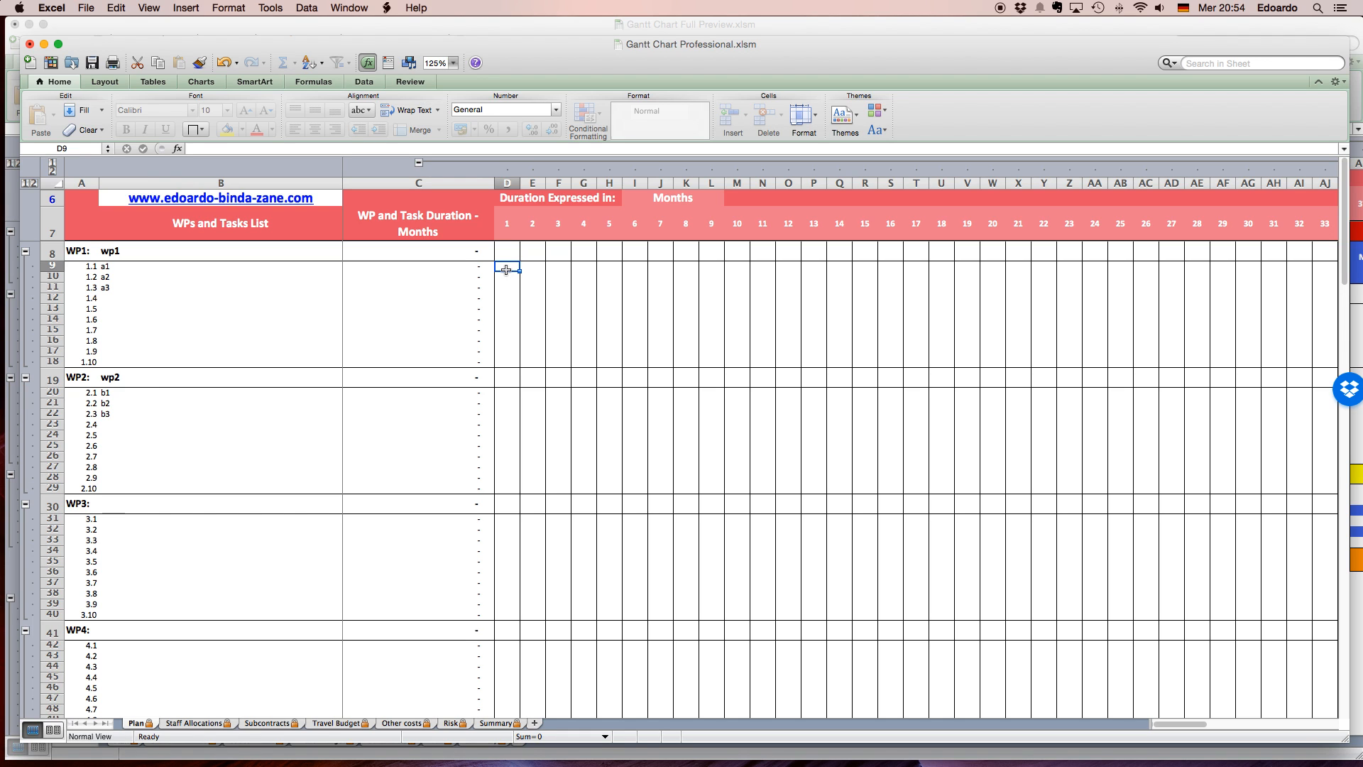
double_click(506, 269)
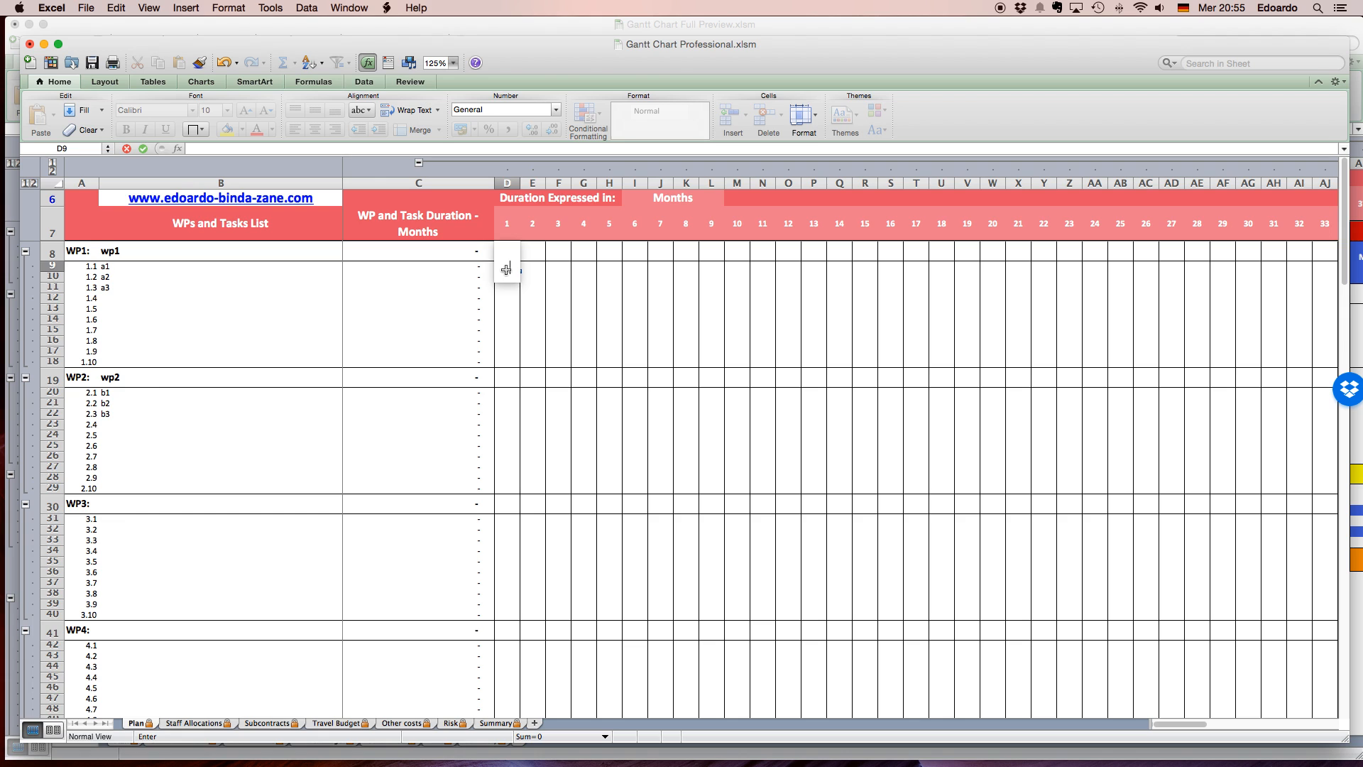
text(1)
key(Return)
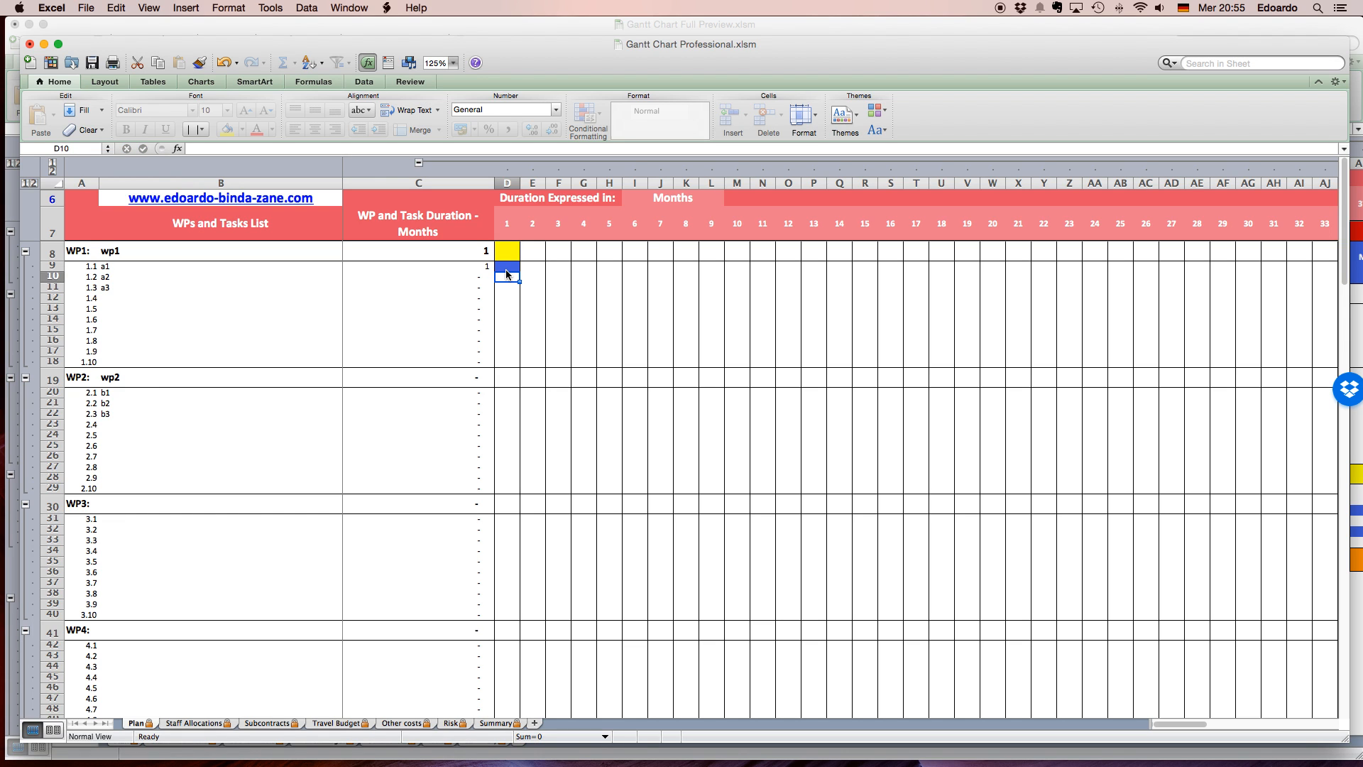
key(Up)
key(Right)
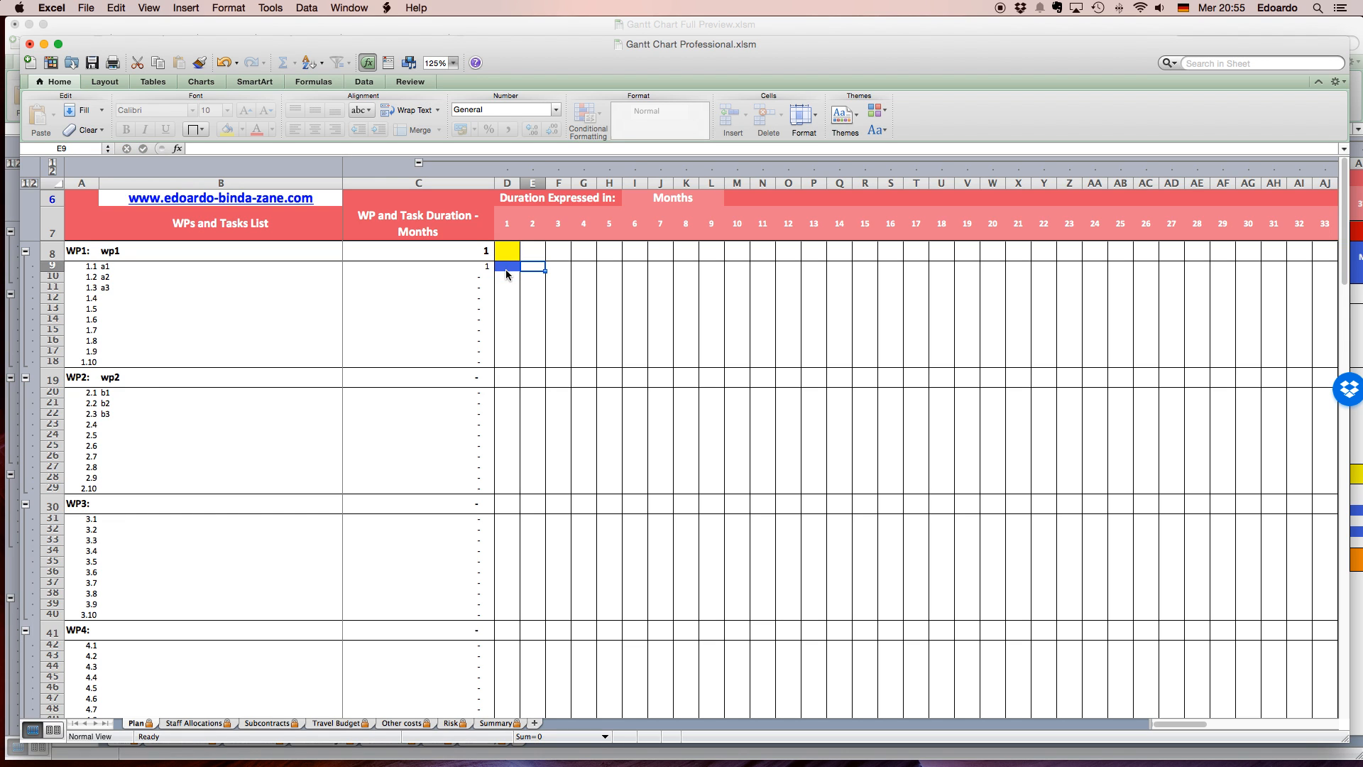
key(Left)
key(Left)
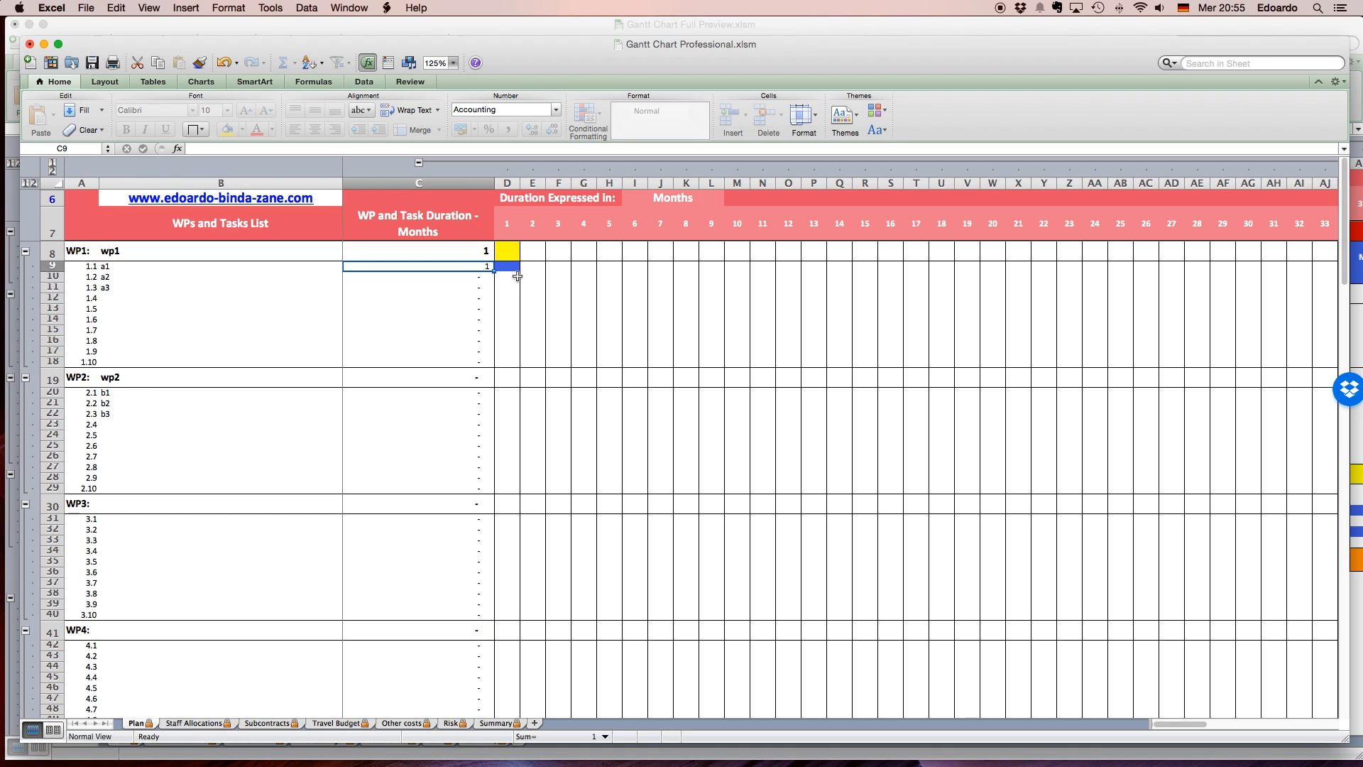
Mark months 2 to 6 for task a1 and months 5 to 10 for task a2 with spaces.
click(533, 265)
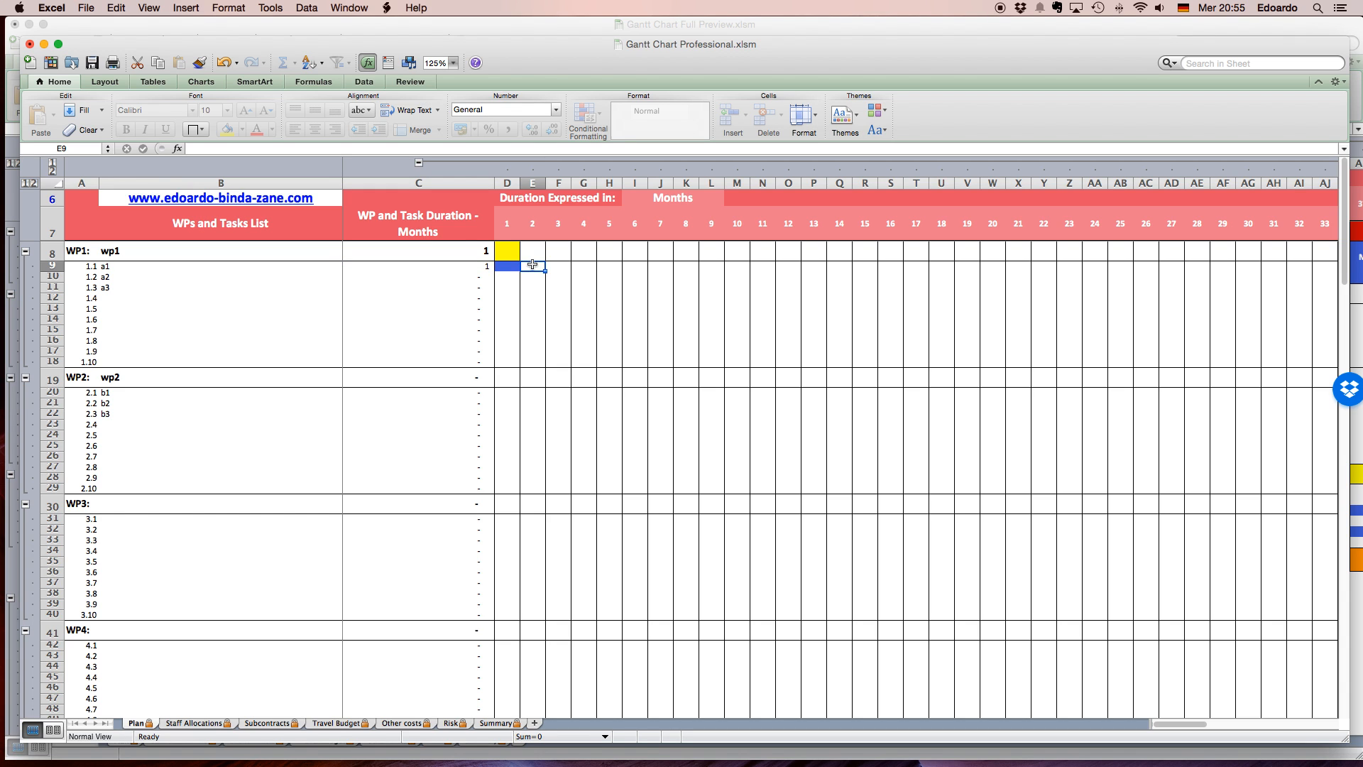
key(Tab)
key(Tab)
key(Tab)
key(Tab)
key(space)
key(Down)
key(Left)
key(space)
key(Right)
key(space)
key(Right)
Mark months 7, 8, 10, 11, 13 and 14 for task a3 with spaces.
key(space)
key(Right)
key(space)
key(Right)
key(space)
key(Right)
key(space)
key(Down)
key(Left)
key(Left)
key(Left)
key(space)
key(Right)
Mark month 1 for tasks b1, b2 and b3 with spaces.
key(space)
key(Right)
key(Right)
key(space)
key(Right)
key(space)
key(Right)
key(Right)
key(space)
key(Right)
key(space)
click(505, 400)
key(space)
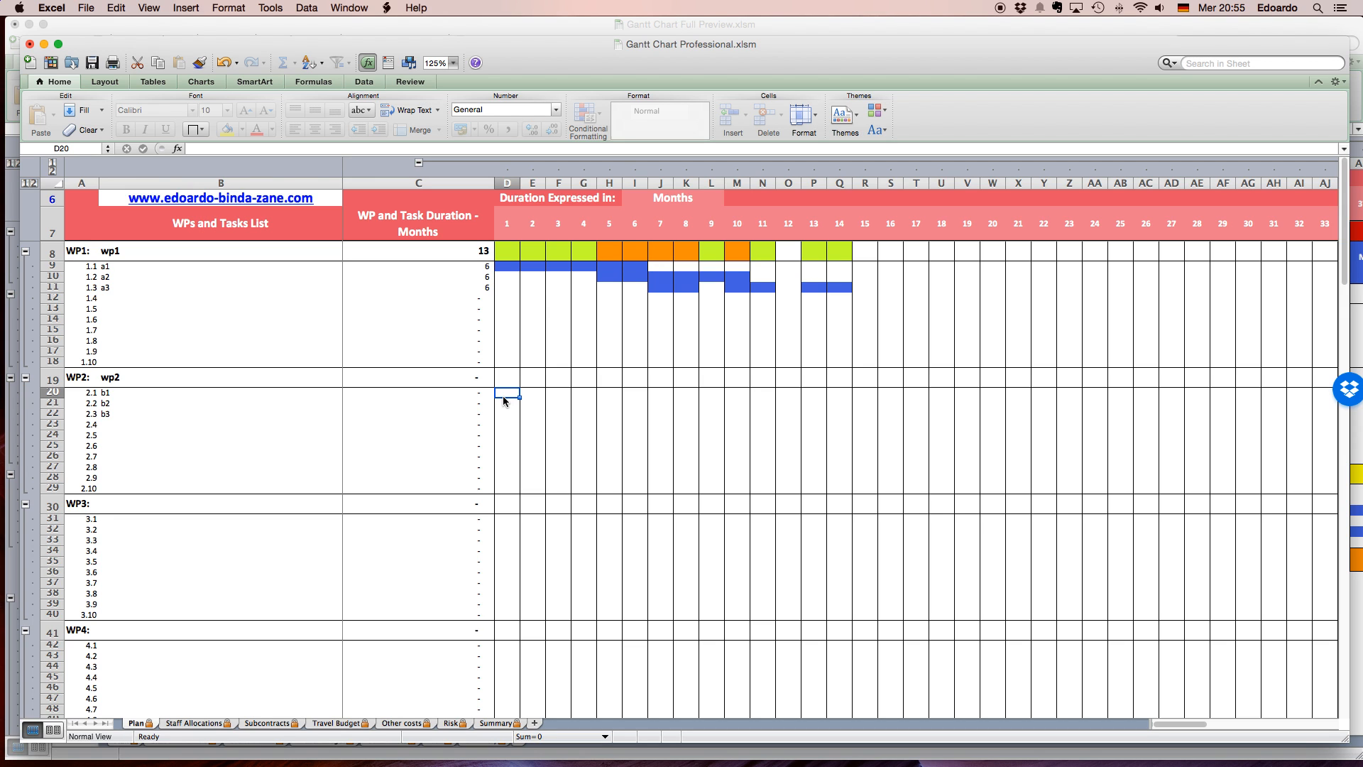
key(Down)
Extend task b1 through months 2 to 6 by entering spaces in its row.
key(space)
key(Down)
key(space)
key(Right)
key(Up)
key(Up)
key(space)
key(Right)
key(space)
key(Right)
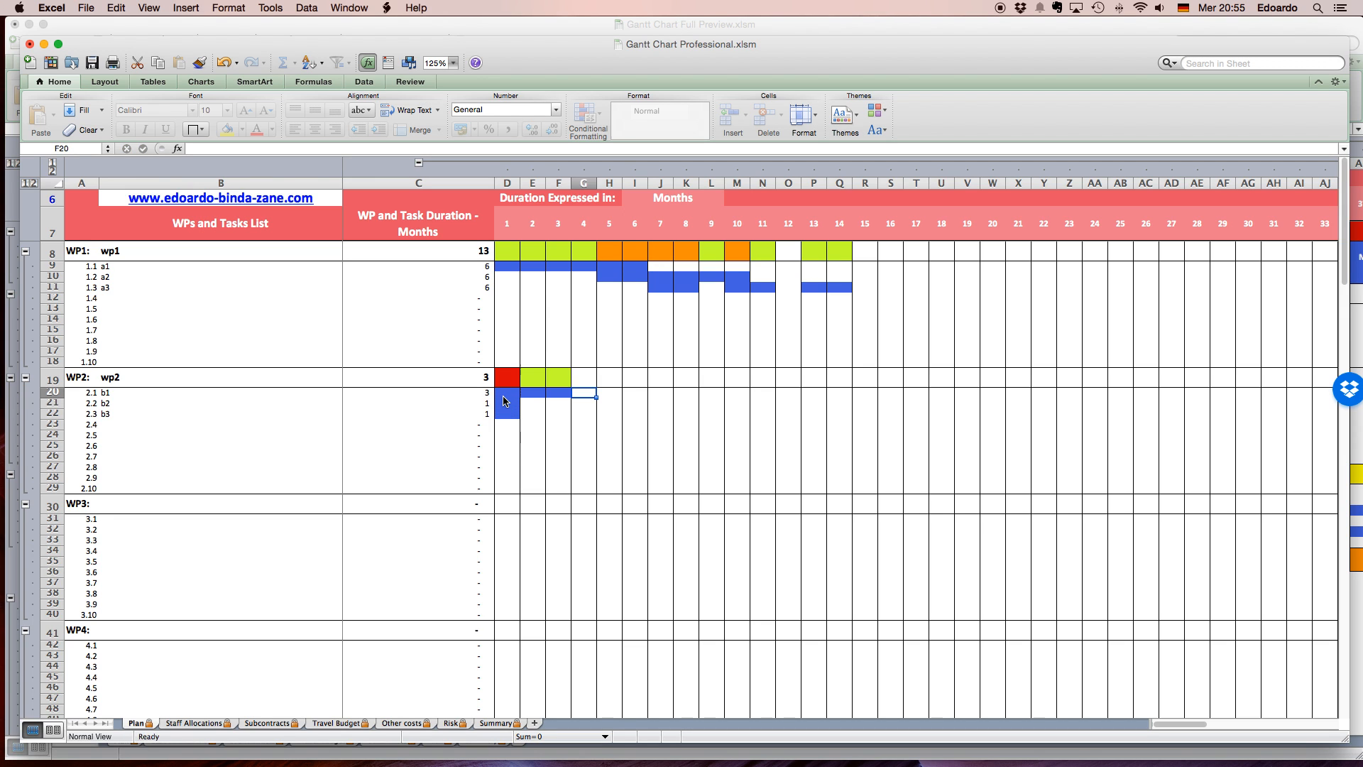
Mark months 5, 6, 10 and 11 for task b2 with spaces.
key(space)
key(Right)
key(space)
key(Right)
key(space)
key(Left)
key(Down)
Mark months 6 to 19 for task b3 with spaces.
key(space)
key(Right)
key(space)
key(Right)
key(Right)
key(Right)
key(Right)
key(space)
key(Right)
key(space)
key(Right)
key(Left)
key(Down)
key(Left)
key(Left)
key(Left)
key(Left)
key(Left)
key(space)
key(Right)
key(space)
key(Right)
key(space)
key(Right)
key(space)
key(Right)
key(space)
key(Right)
key(space)
key(Right)
key(space)
key(Right)
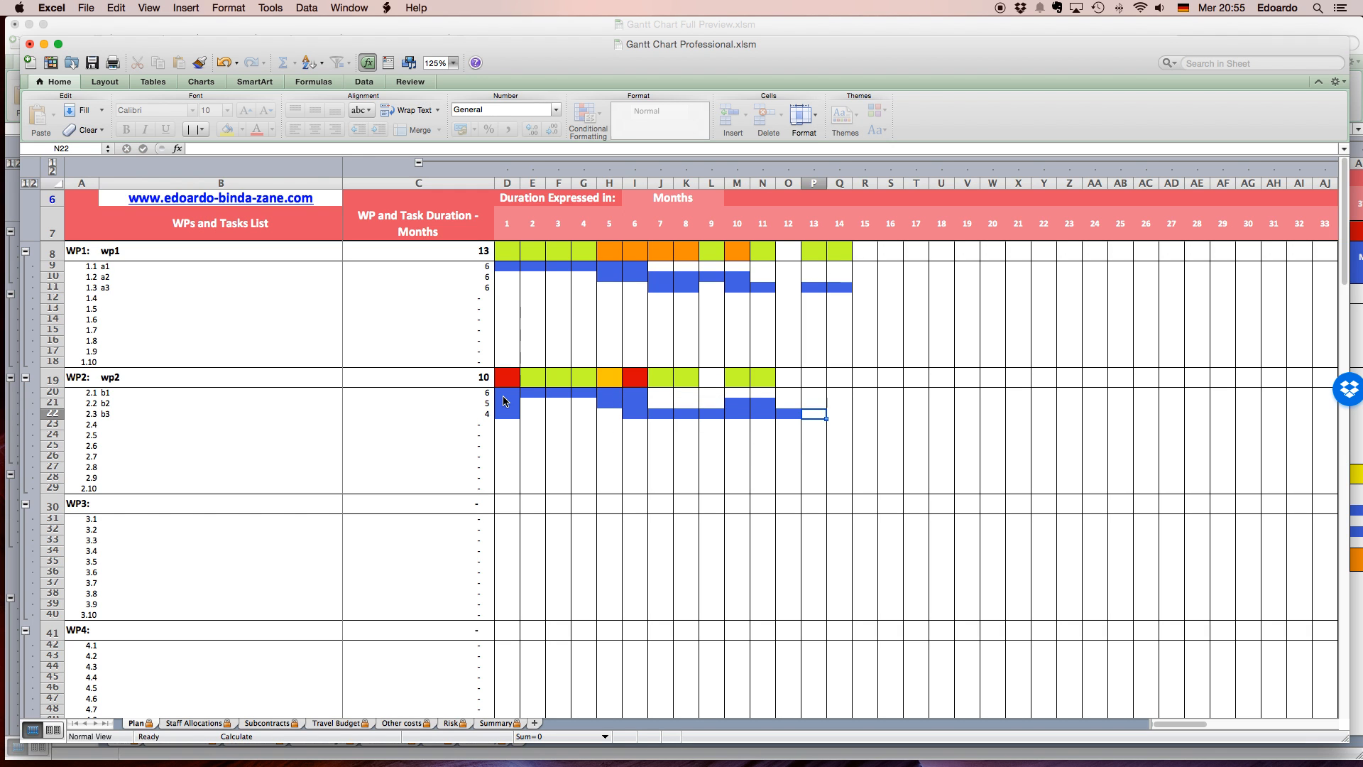
key(space)
key(Right)
key(space)
key(Right)
key(space)
key(Right)
key(space)
key(Right)
key(space)
key(Right)
key(space)
key(Right)
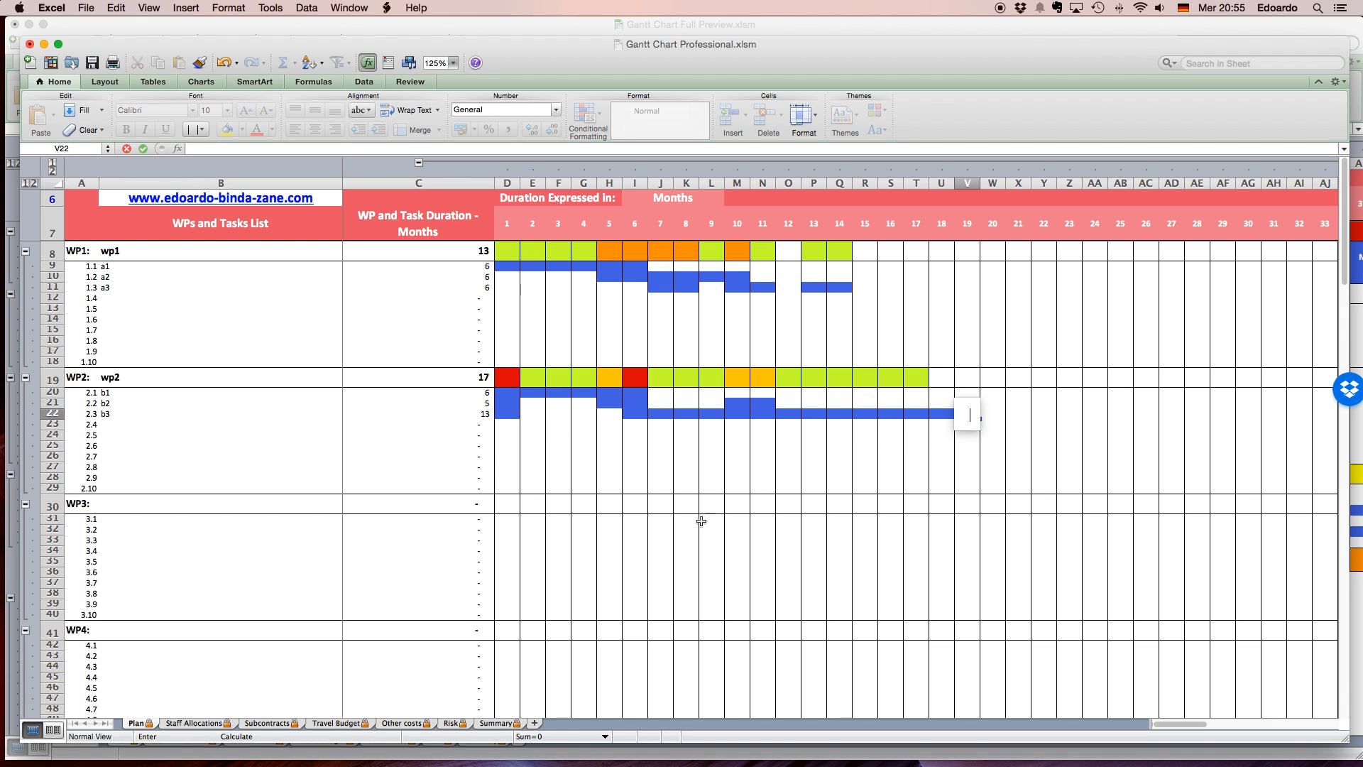
key(space)
click(815, 480)
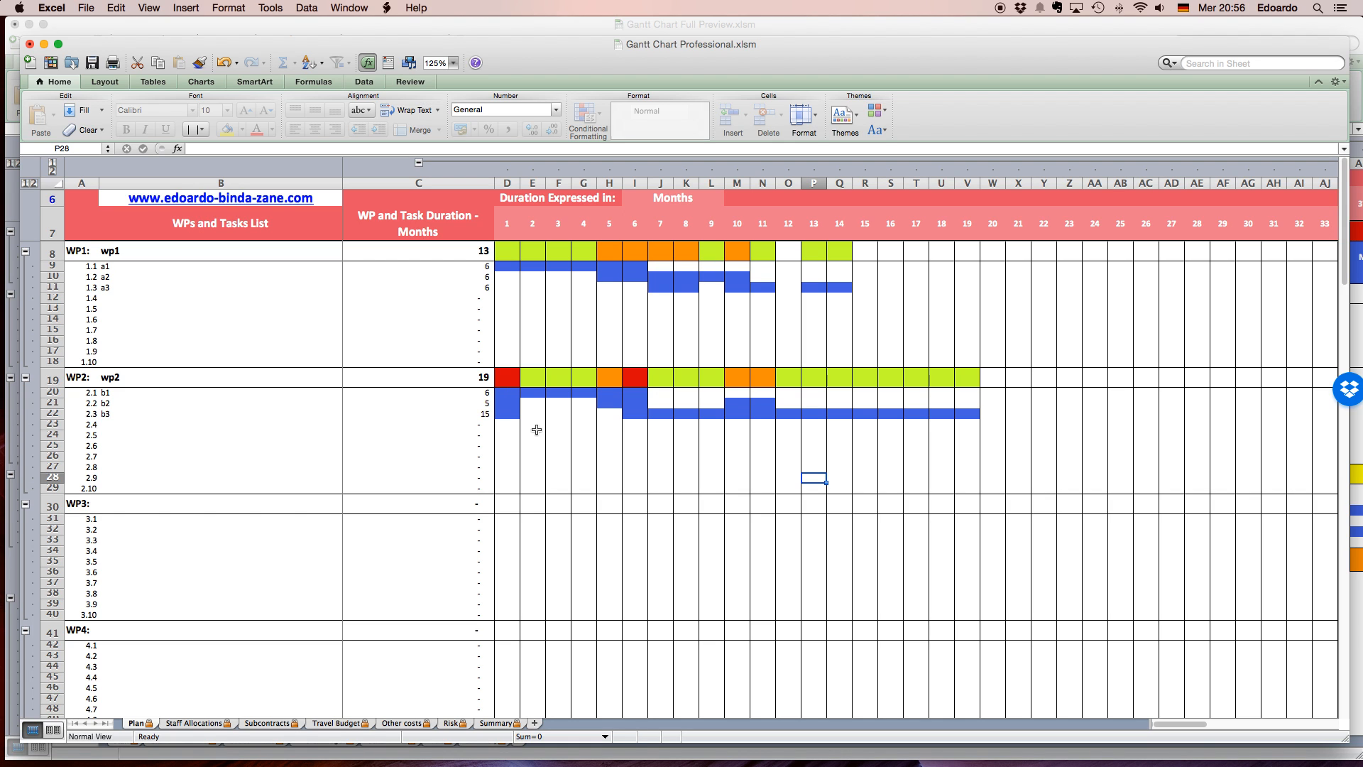
Collapse the task rows of all work packages and expand the Legend for Gantt Chart Notes.
click(25, 184)
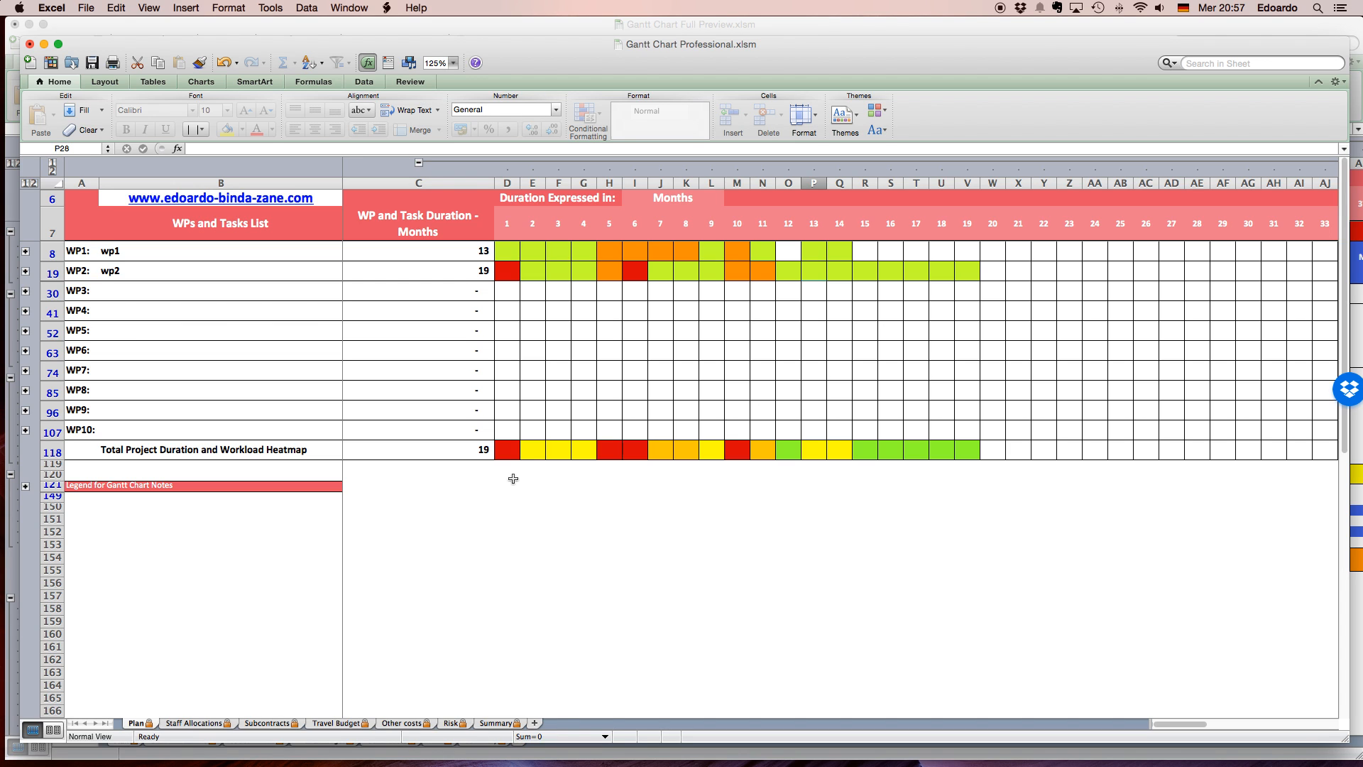
click(26, 487)
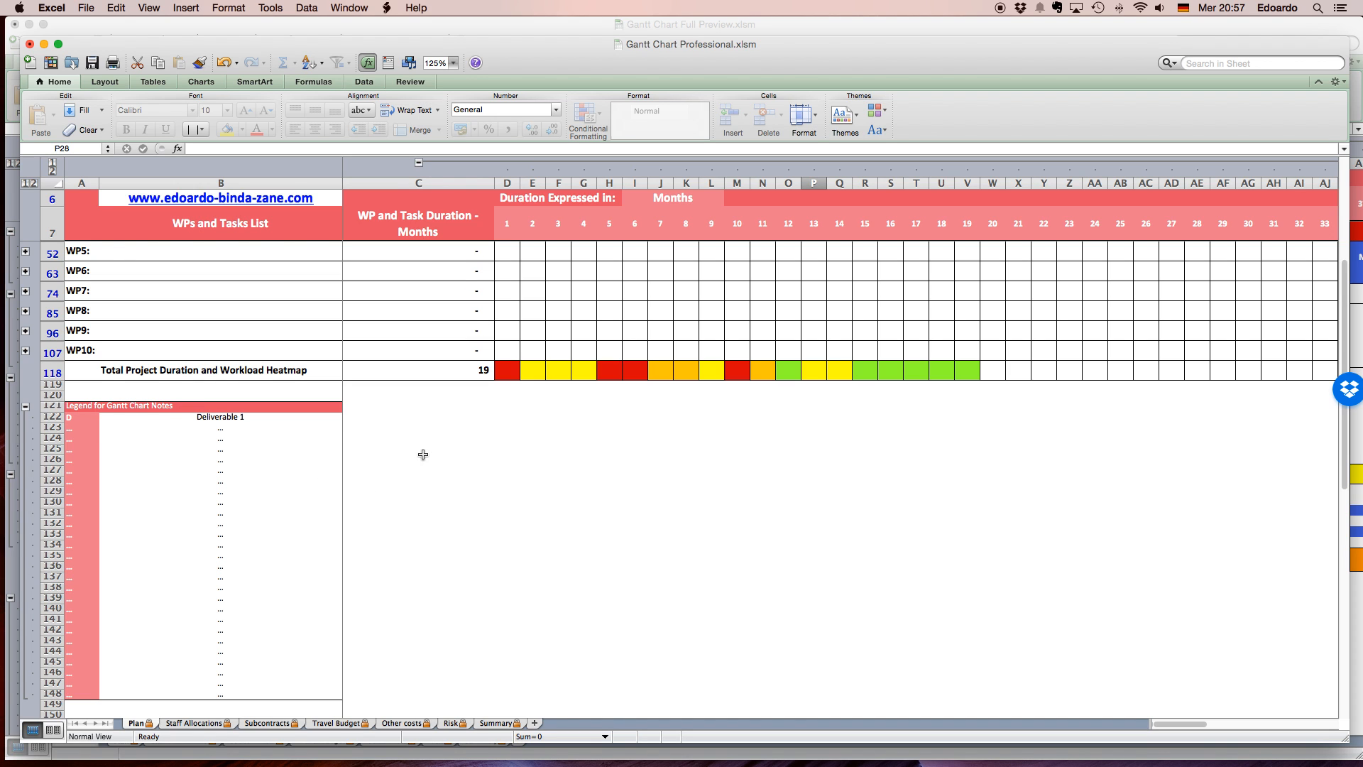
scroll(419, 453, up, 4)
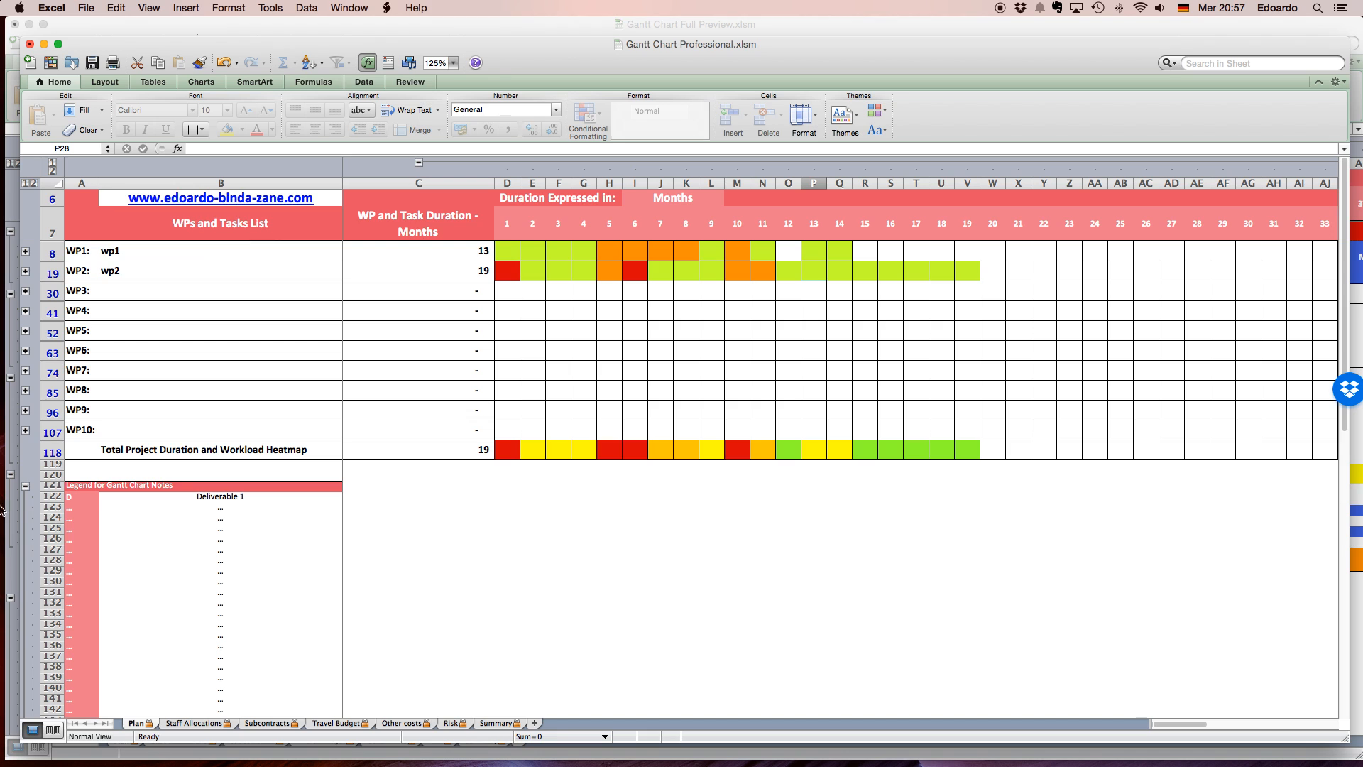
click(88, 498)
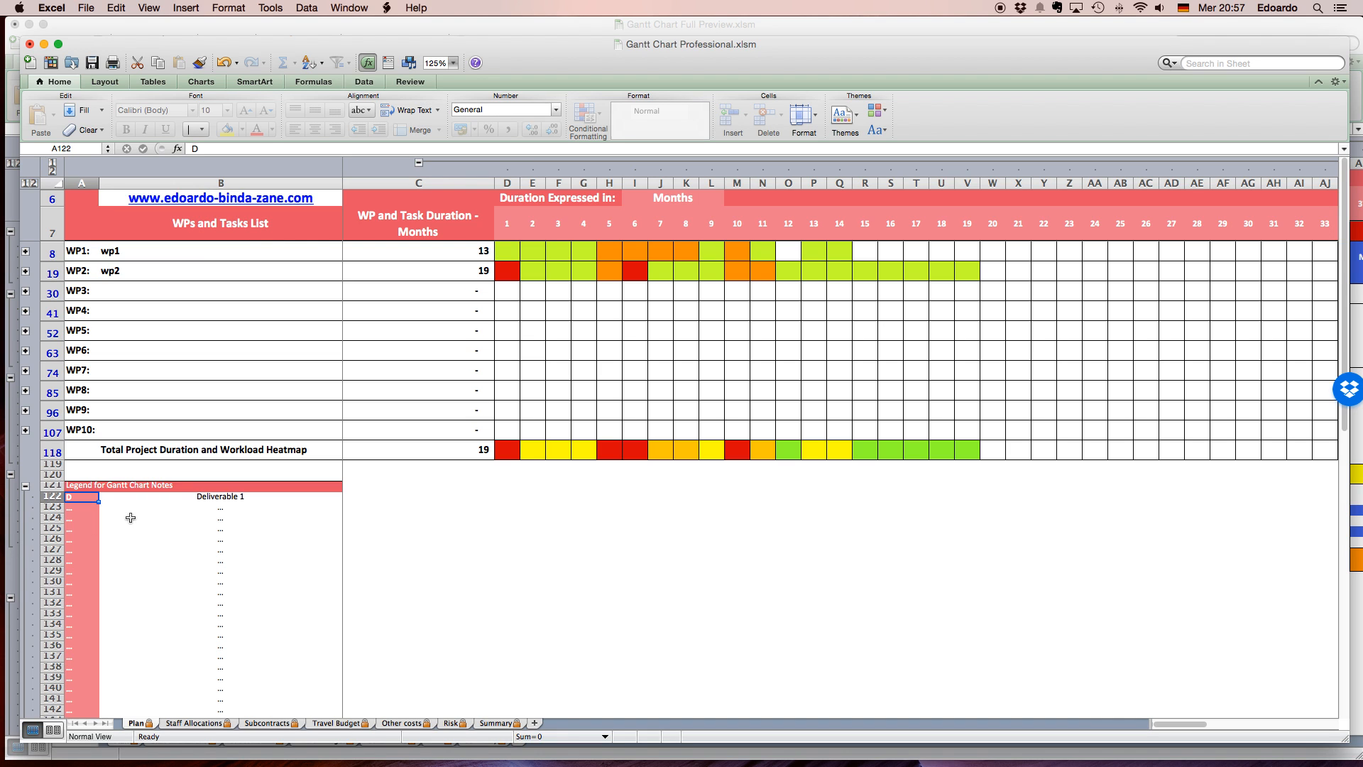
Expand WP1's task rows and enter the deliverable code D in month 10 of task a2.
click(208, 500)
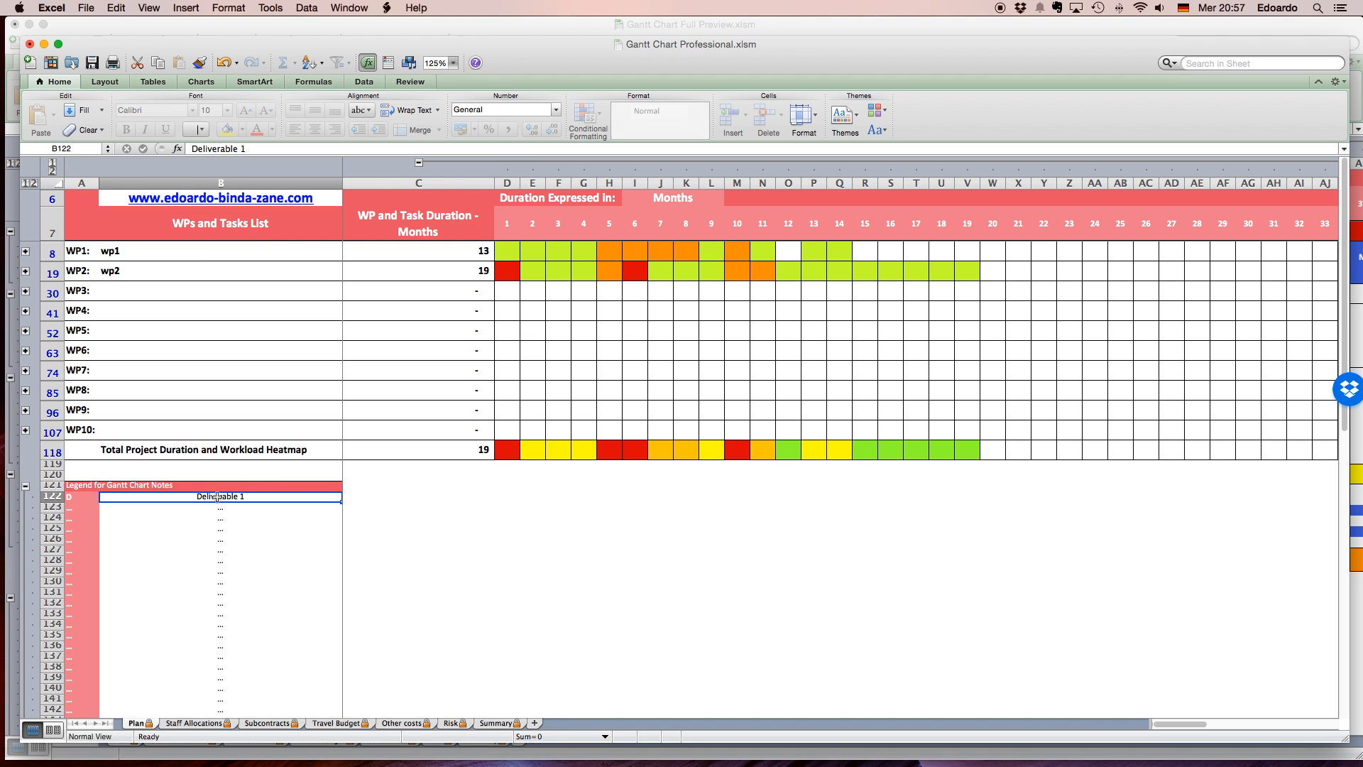
click(26, 252)
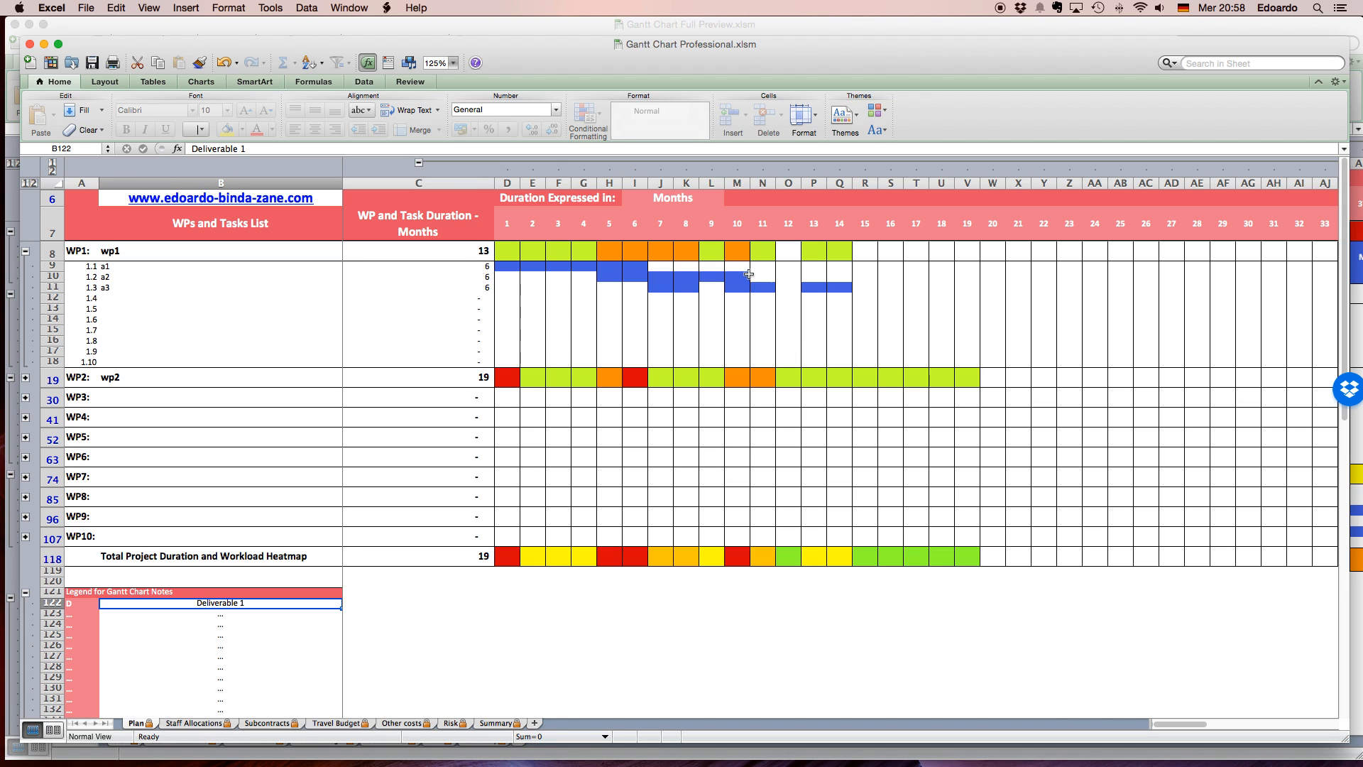
click(744, 277)
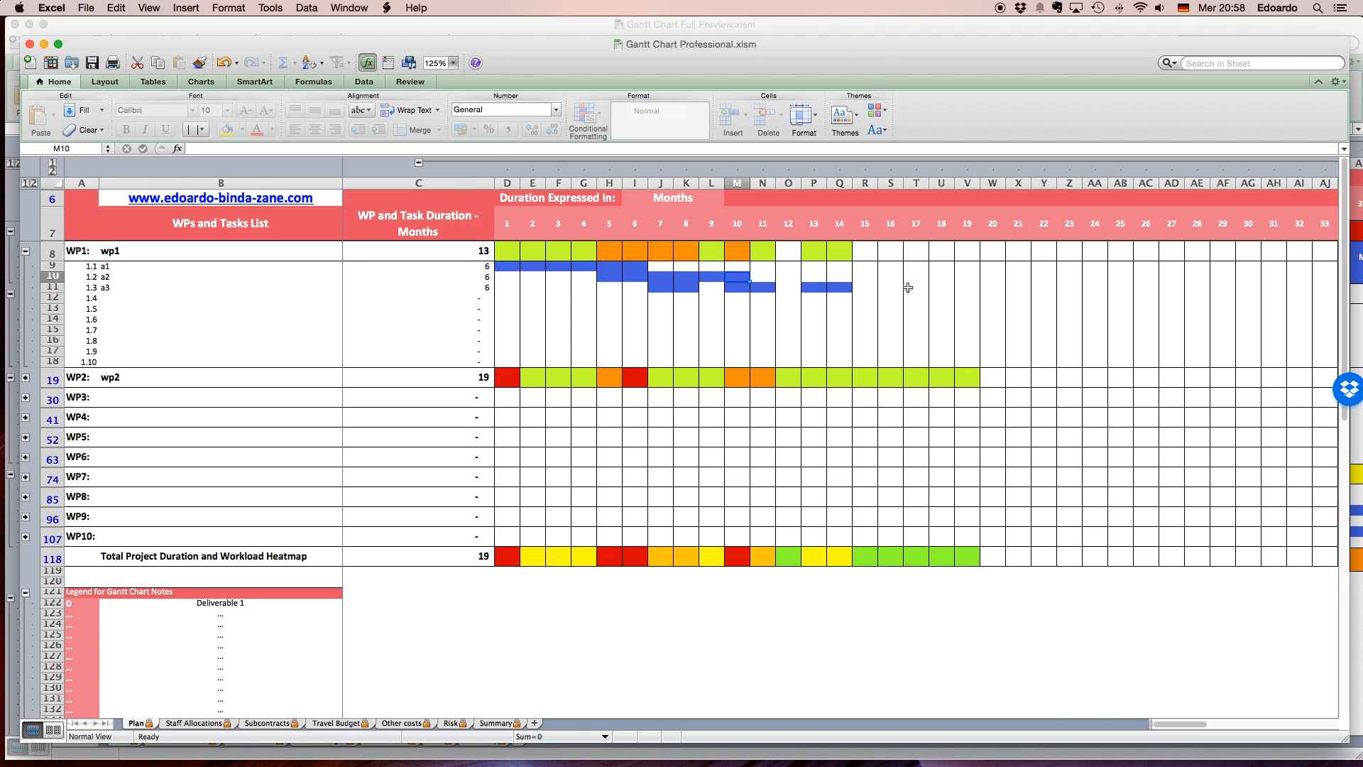
text(D)
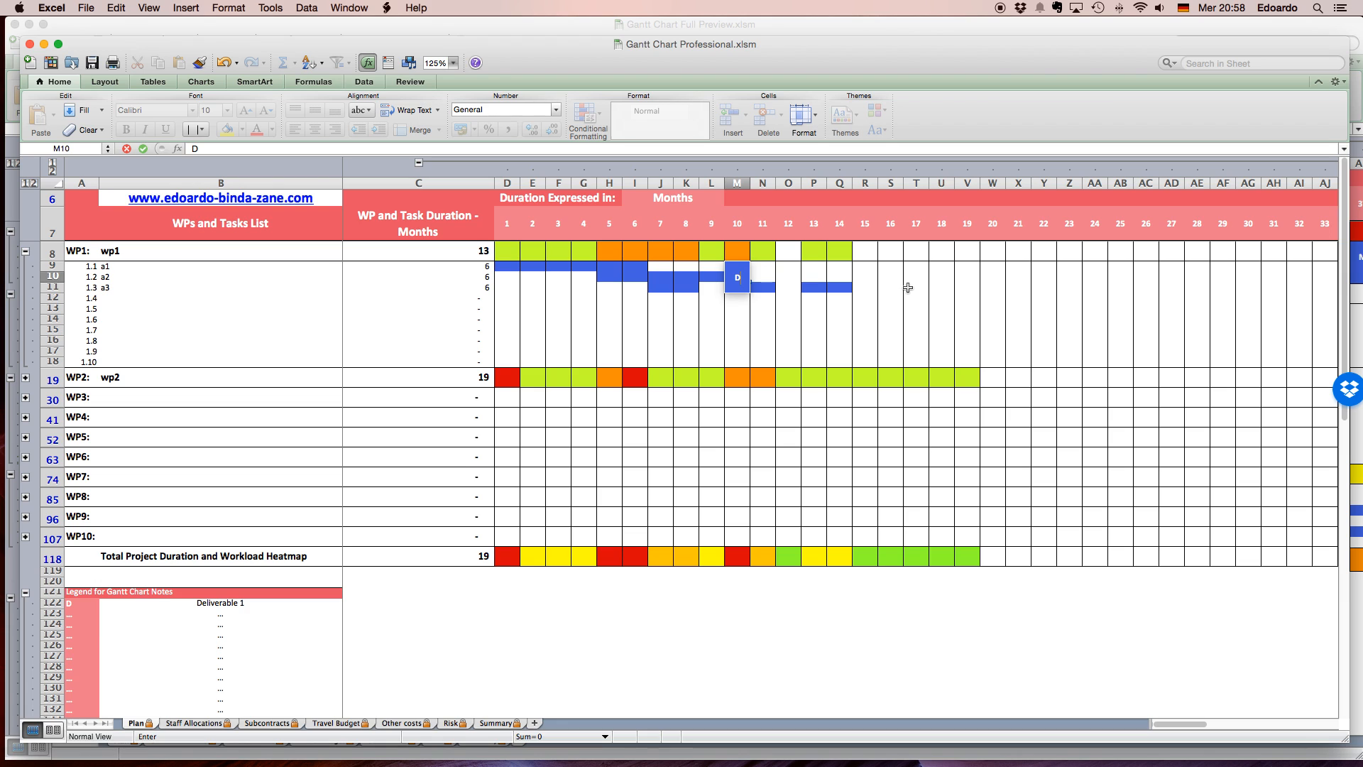
key(Return)
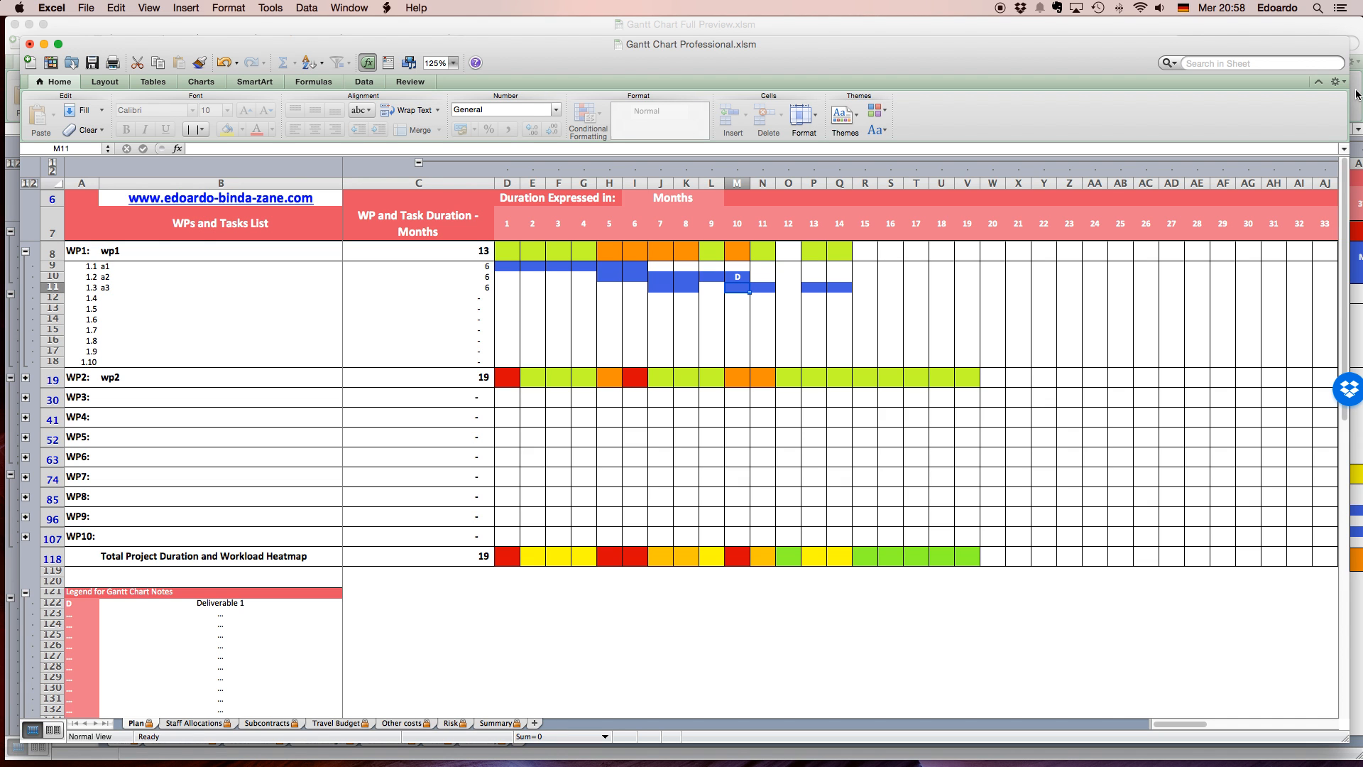
Examine the example notes in the Gantt Chart Full Preview workbook and return to Gantt Chart Professional.
drag(1102, 26, 1143, 29)
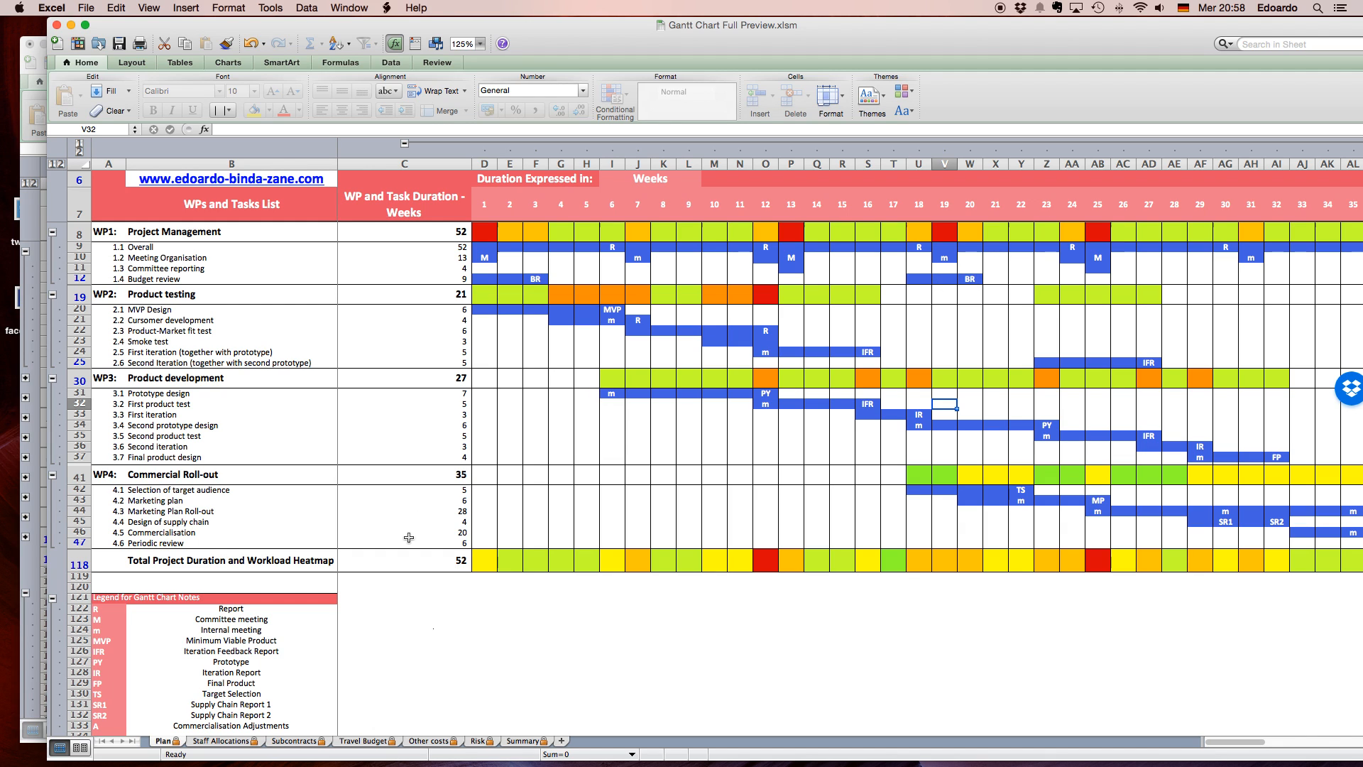
click(24, 217)
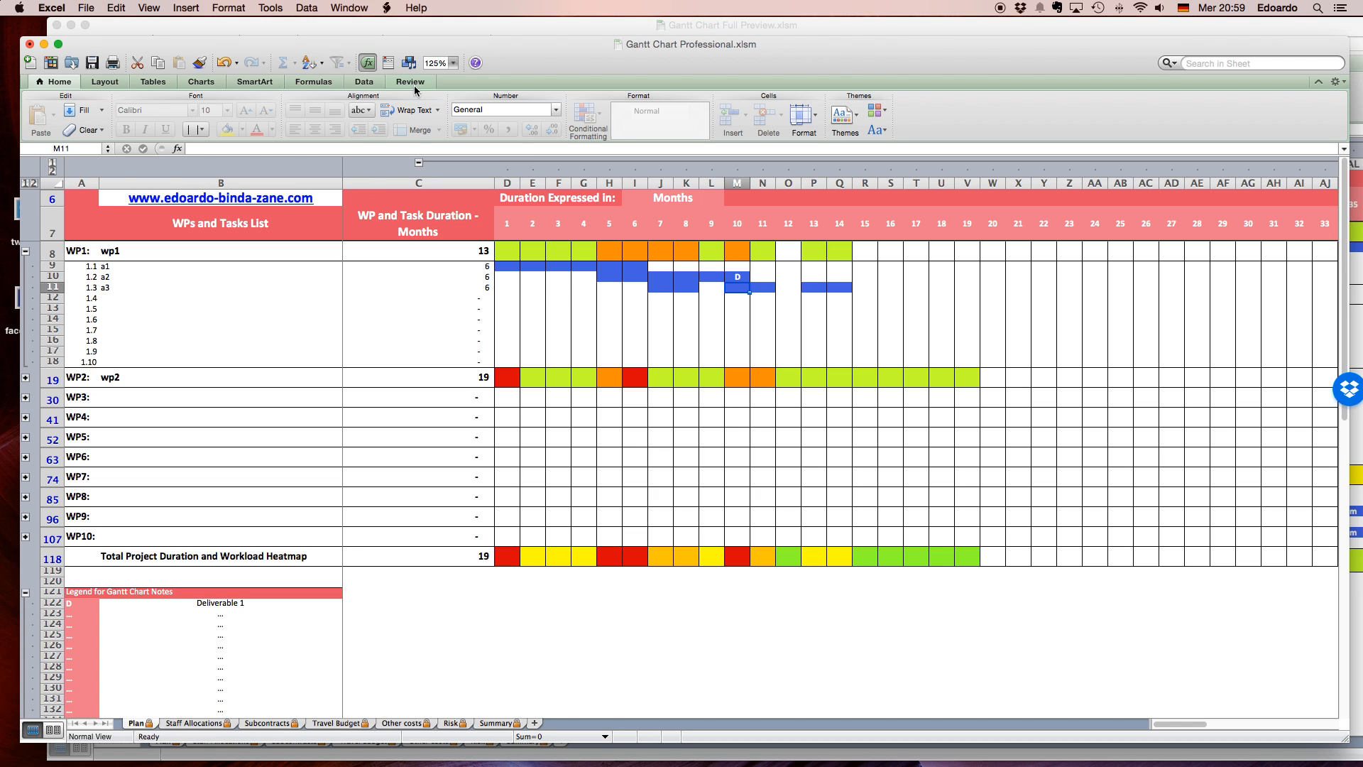
Expand WP2's task rows and collapse the monthly timeline columns to reach the partner workload section.
click(26, 379)
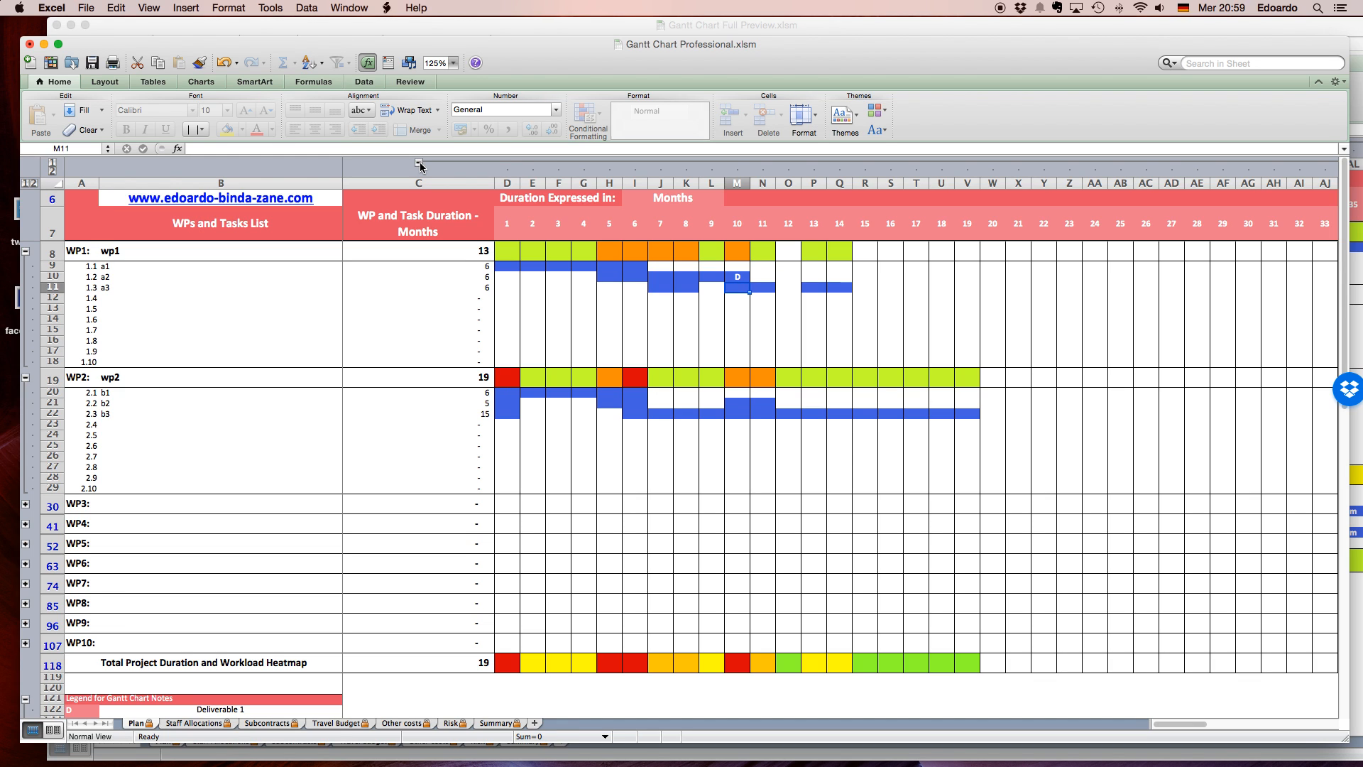
click(419, 164)
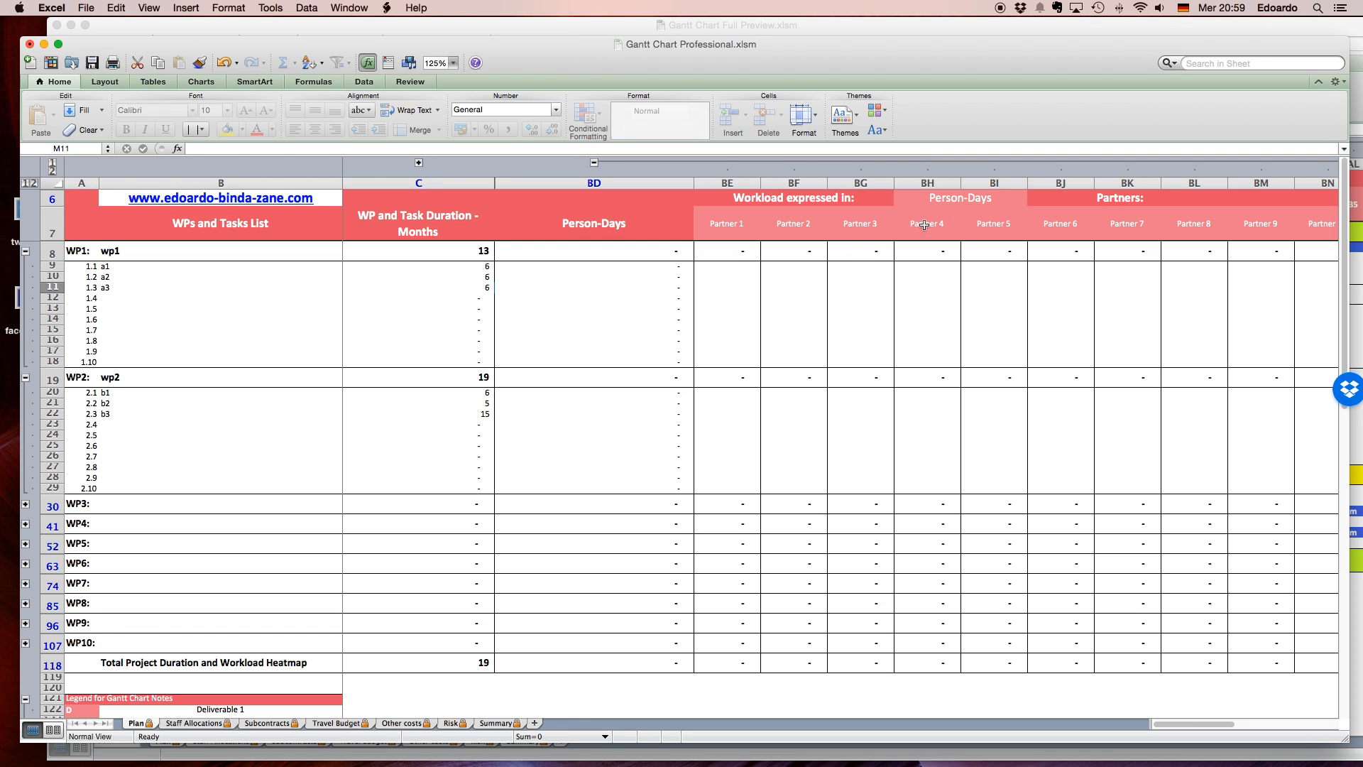
click(747, 265)
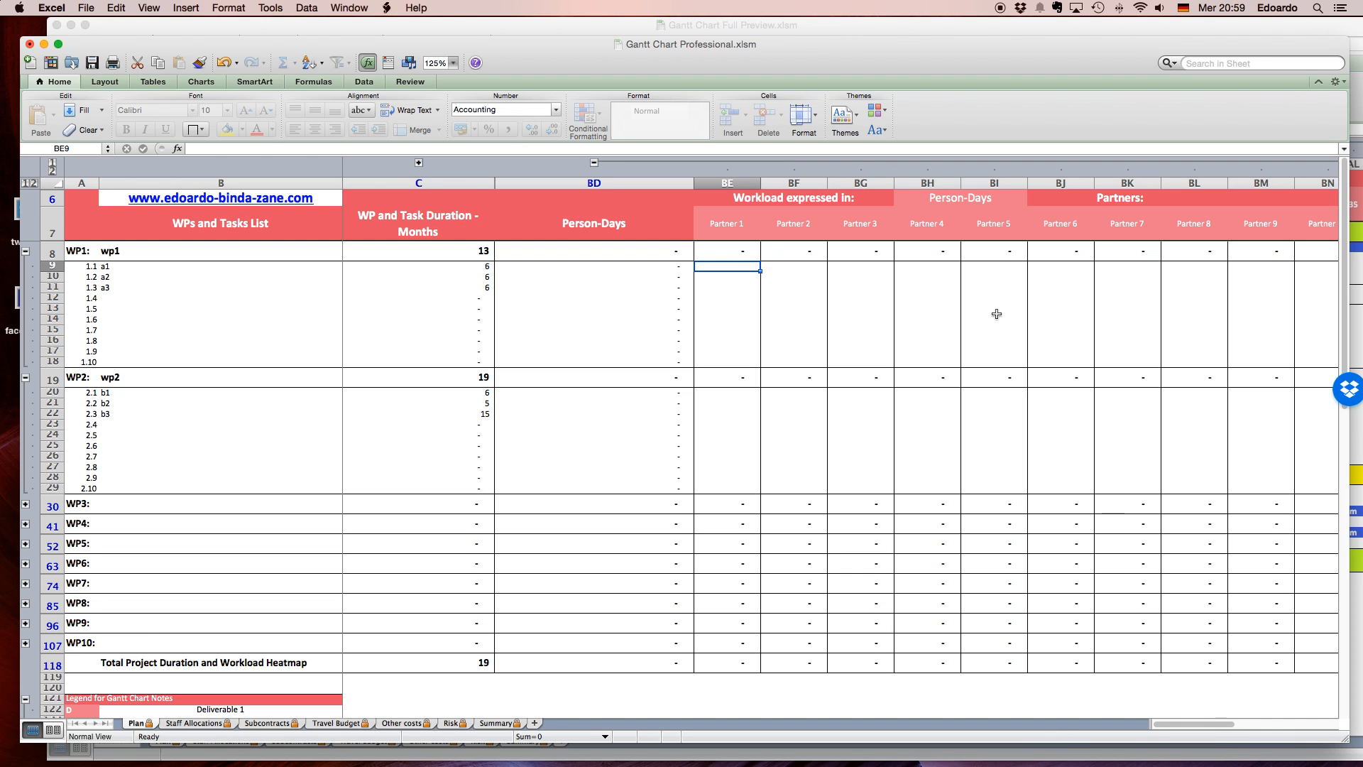
Rename the Partner 1, Partner 2 and Partner 3 headings as a, b and c.
click(730, 225)
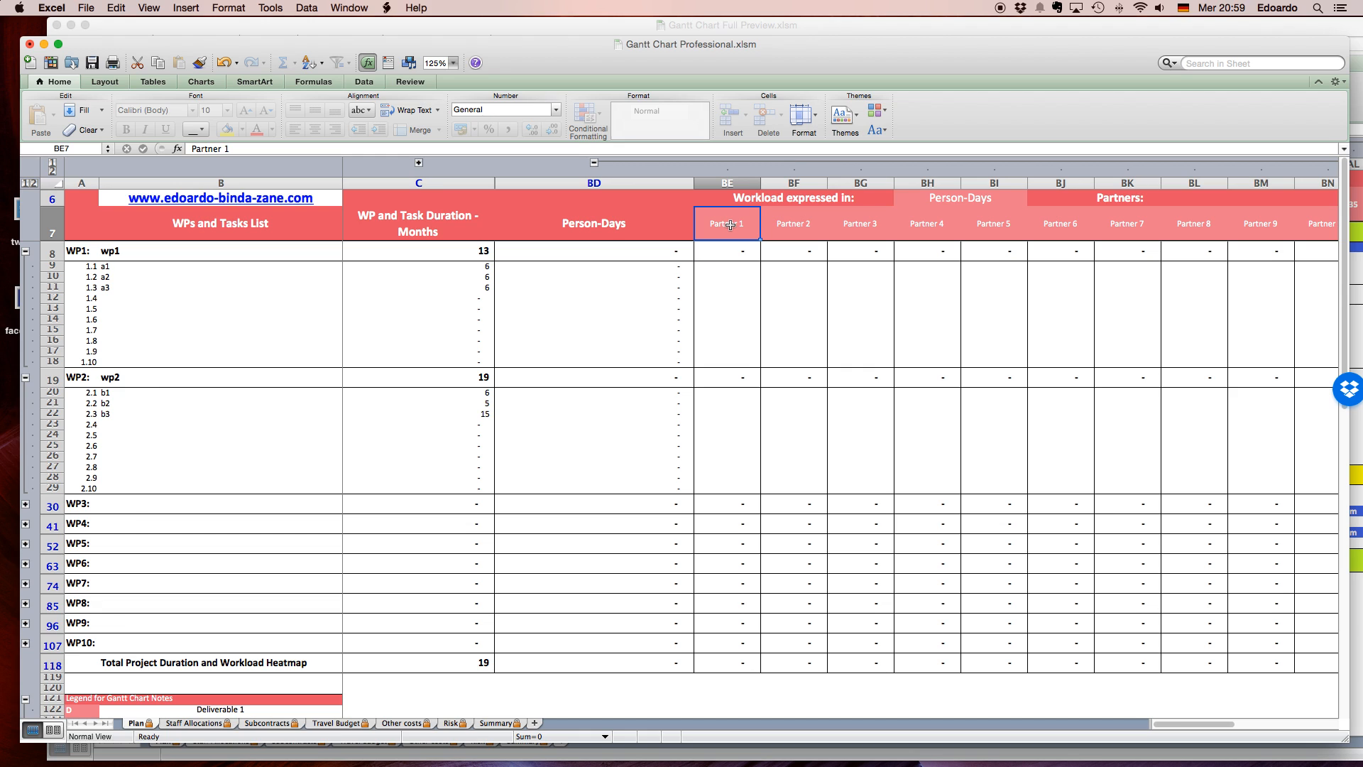
text(a)
key(Tab)
text(b)
key(Tab)
text(c)
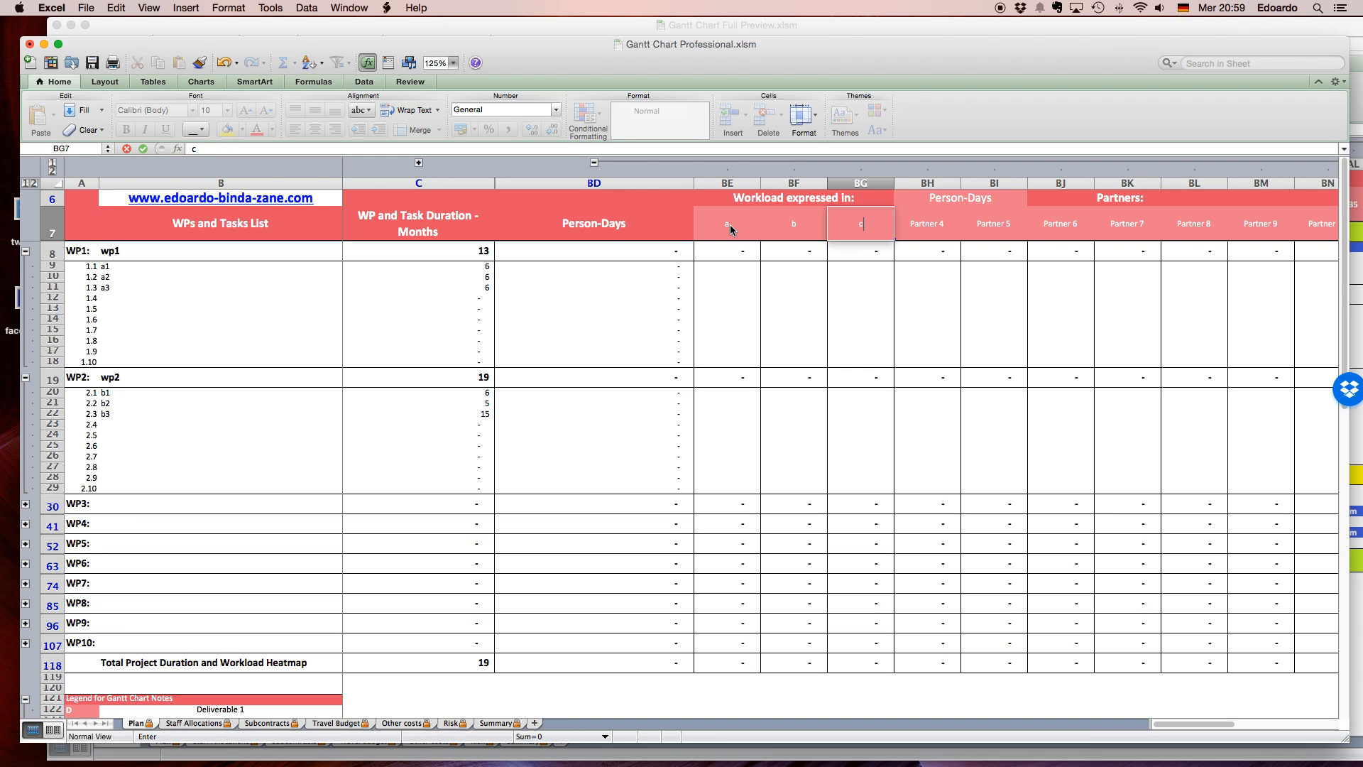
Clear the column headings of Partner 4 through Partner 10.
click(941, 234)
key(Delete)
key(Tab)
key(BackSpace)
key(Tab)
key(BackSpace)
key(Tab)
key(BackSpace)
key(Tab)
key(BackSpace)
key(Tab)
key(BackSpace)
key(Tab)
key(BackSpace)
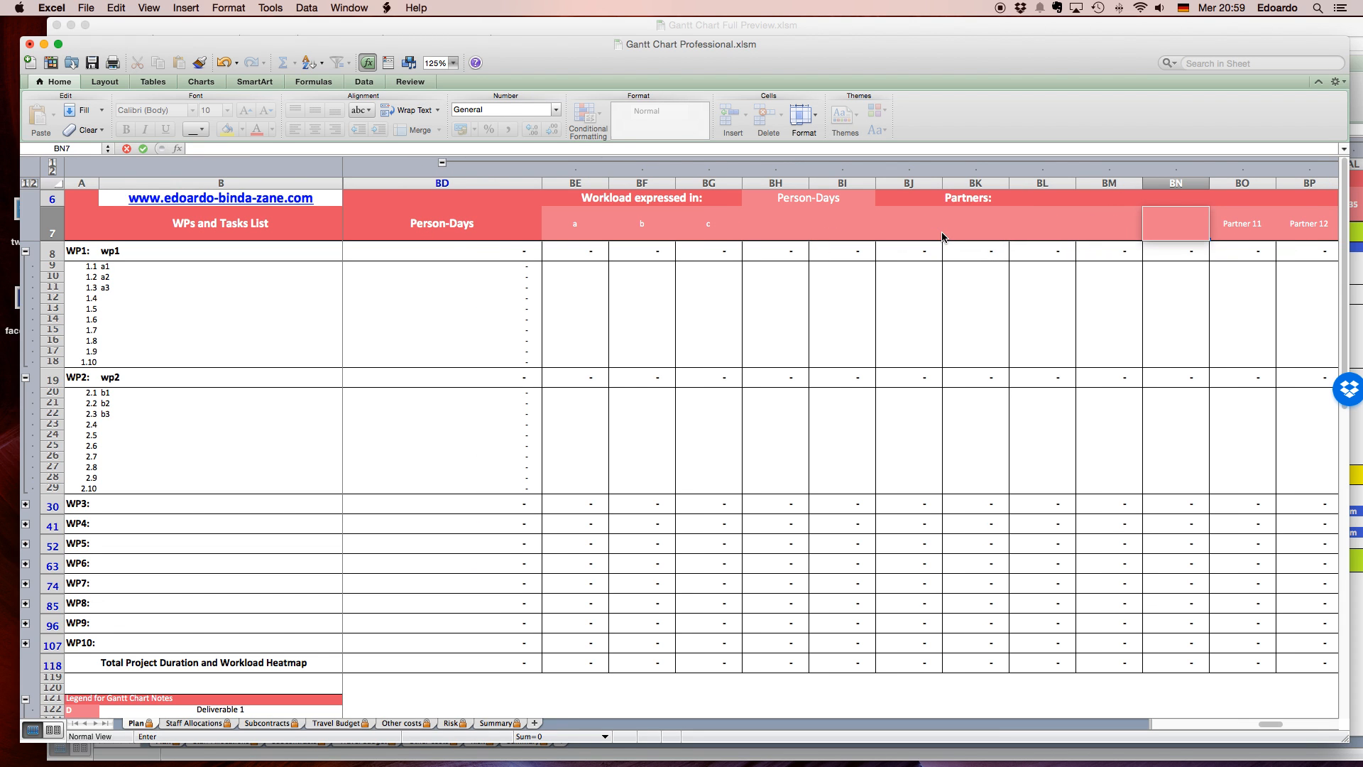
Choose Person-Days as the unit in which the workload is expressed.
click(830, 201)
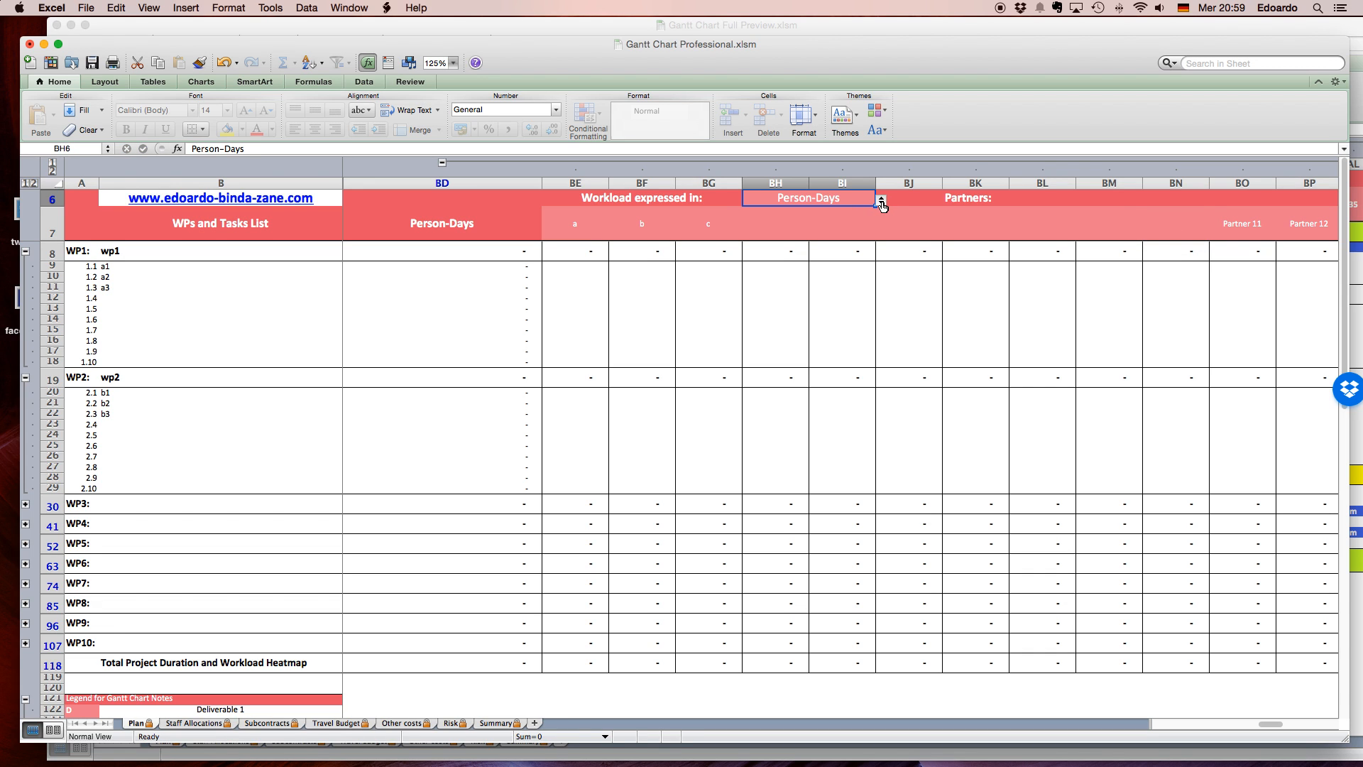
click(881, 201)
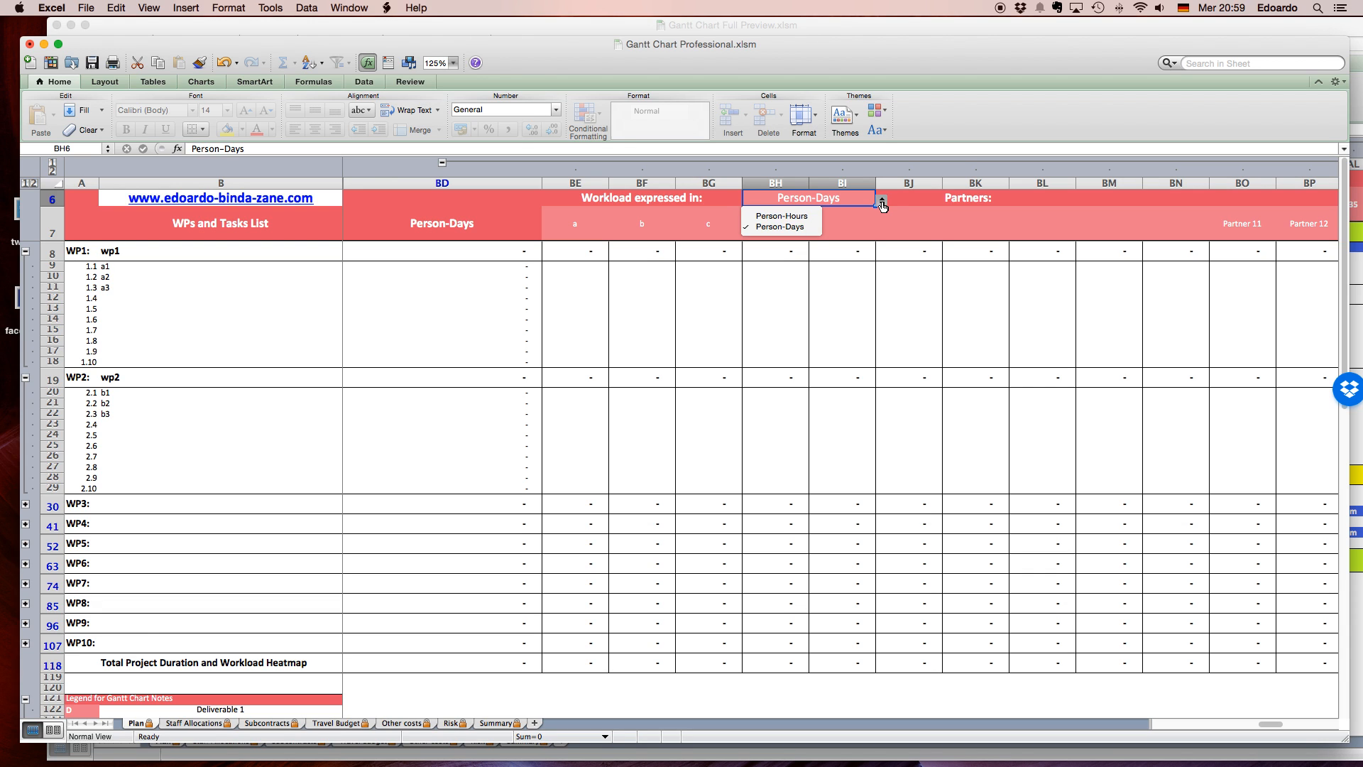
click(799, 226)
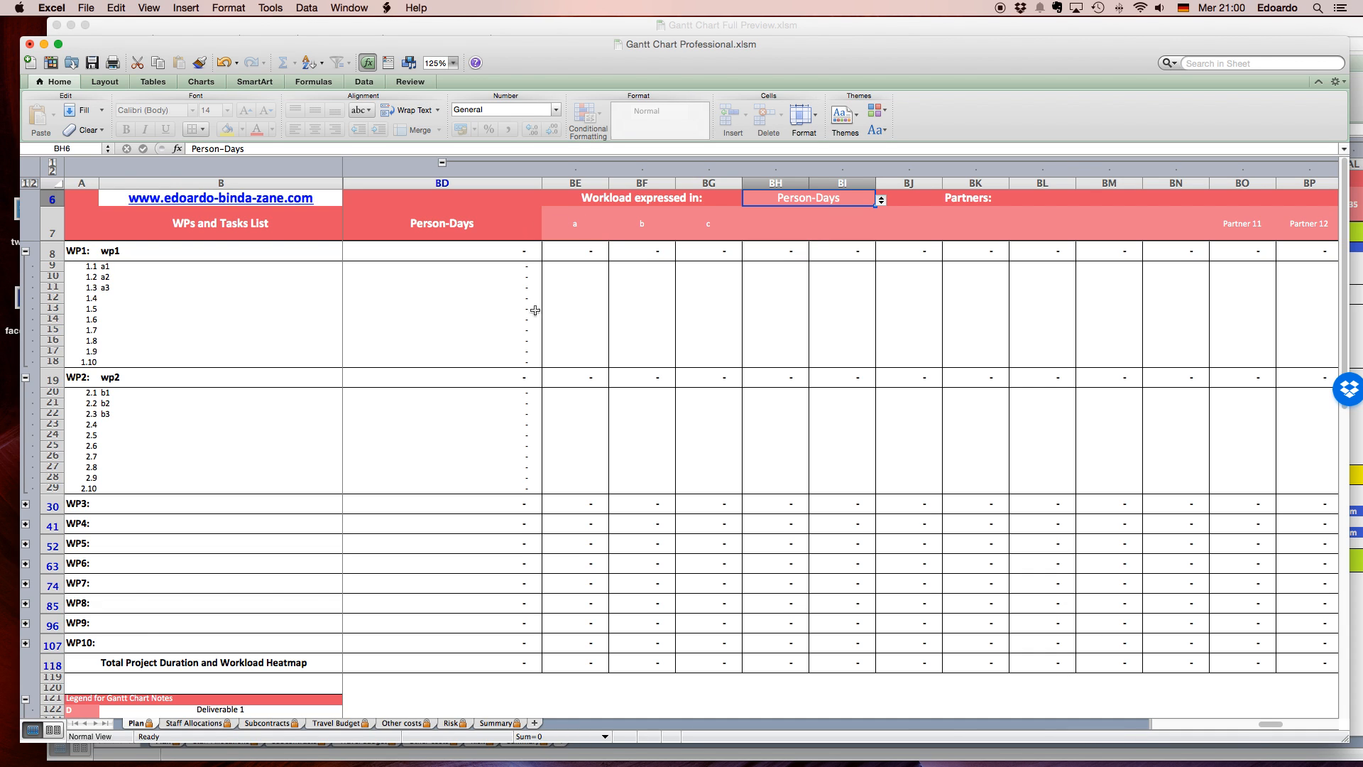
Enter partner a's workload for tasks a1, a2 and a3 as 300, 240 and 120 person-days.
click(611, 305)
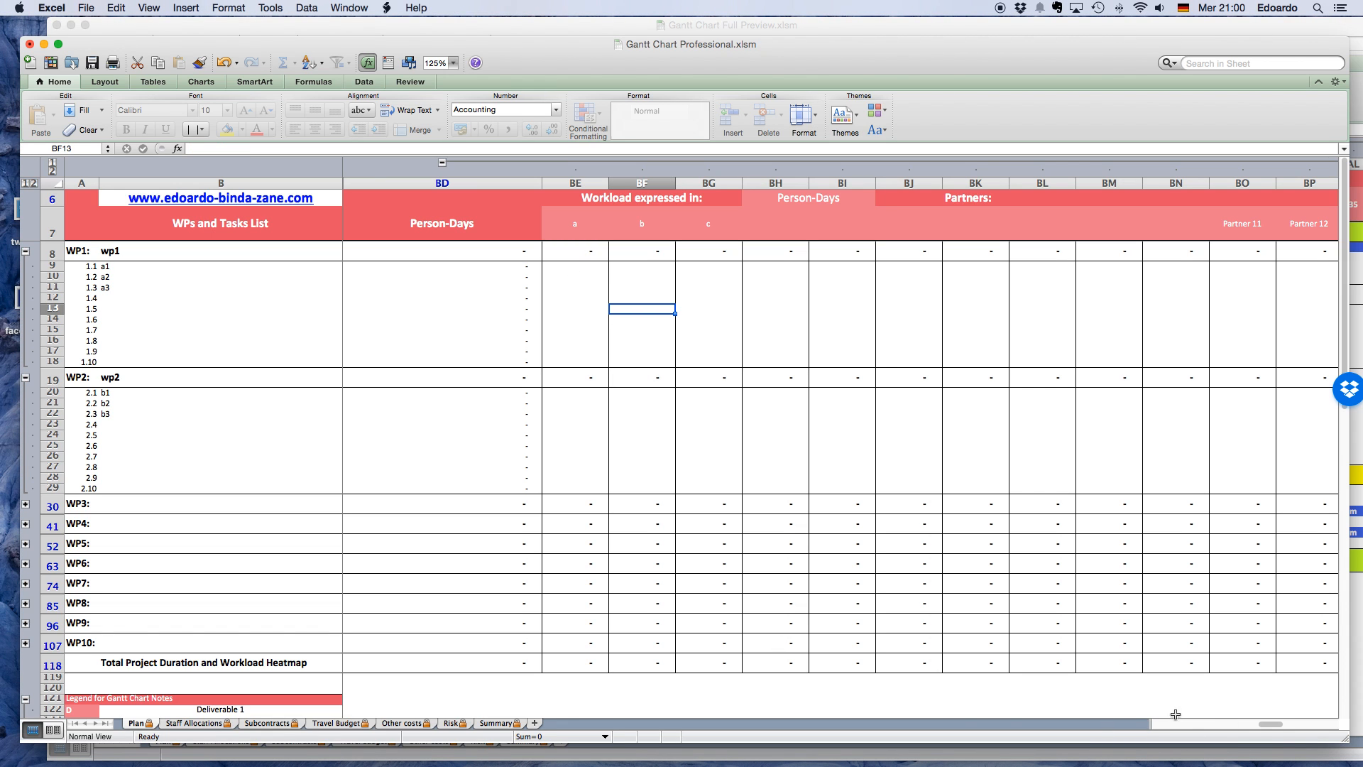
drag(1276, 721, 1186, 722)
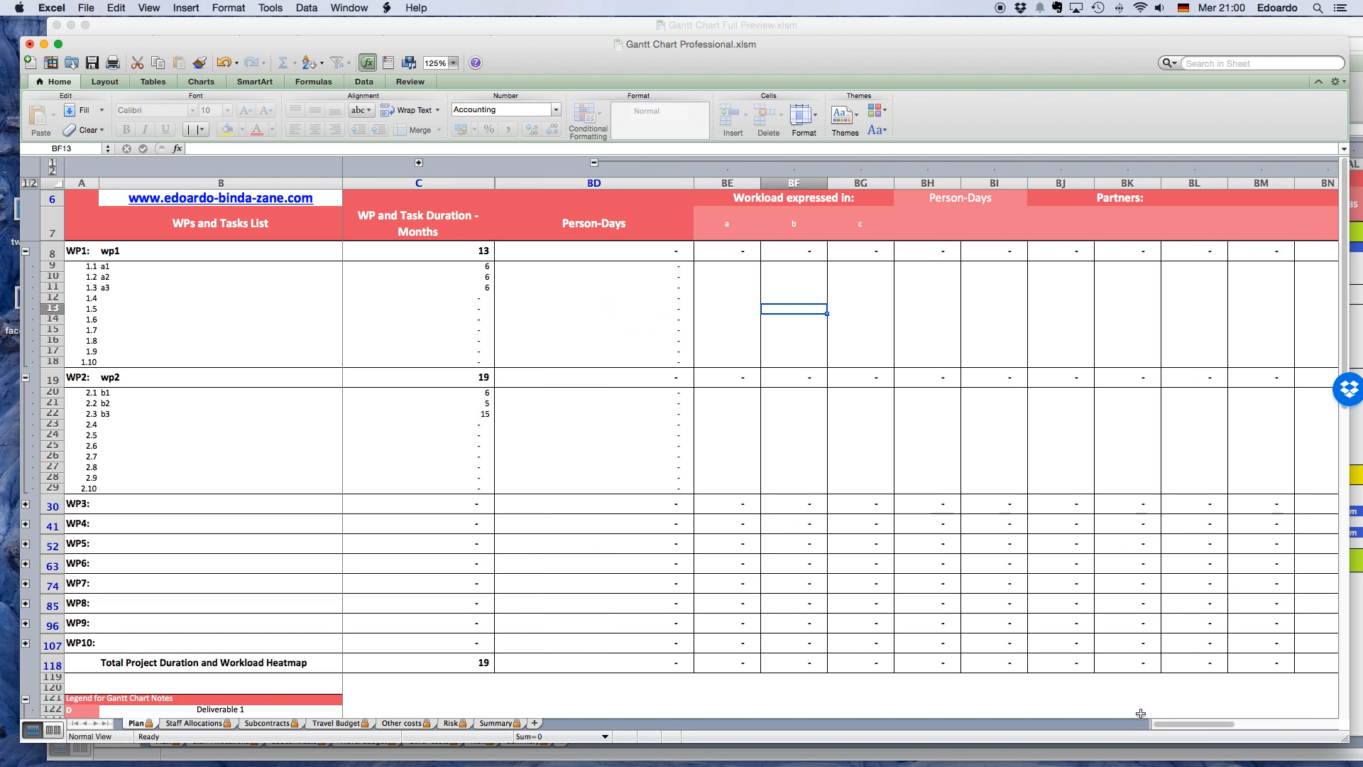
click(719, 271)
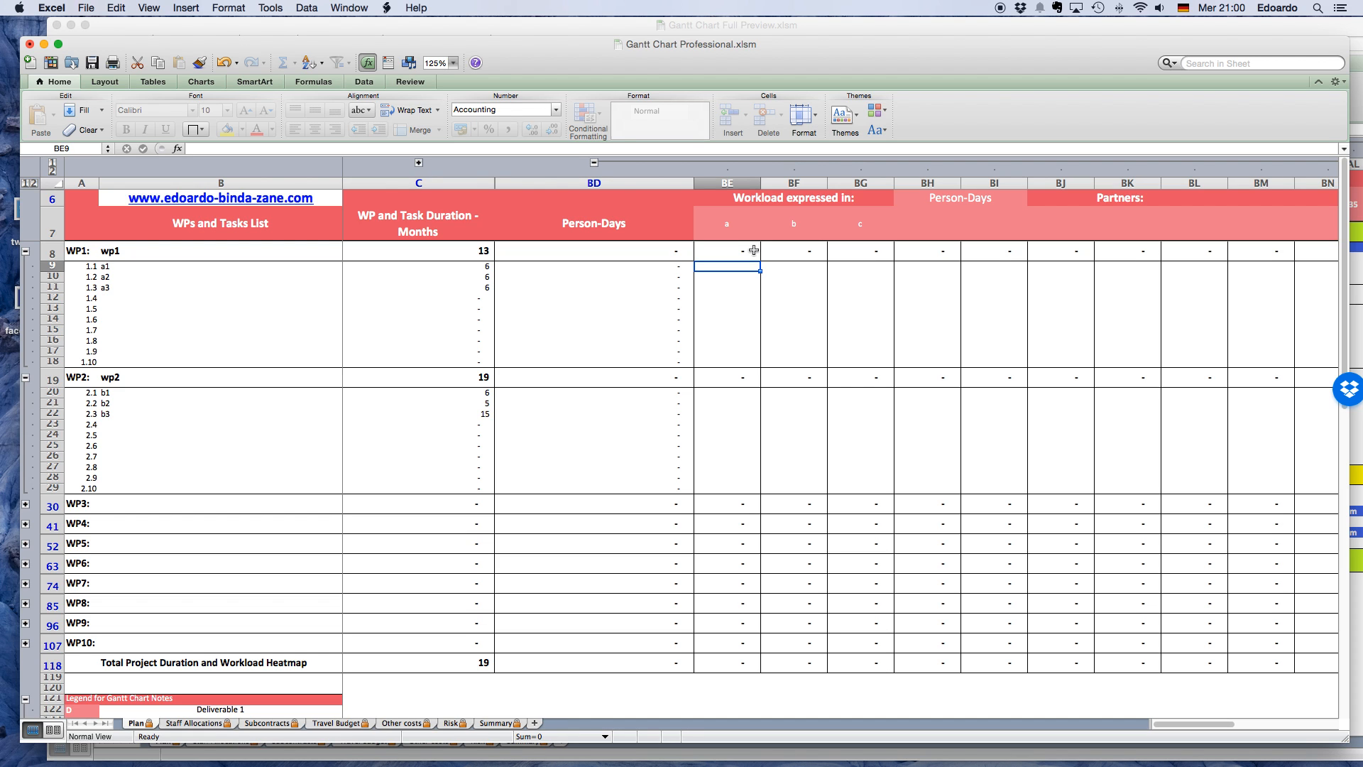
text(300)
key(Return)
text(240)
key(Return)
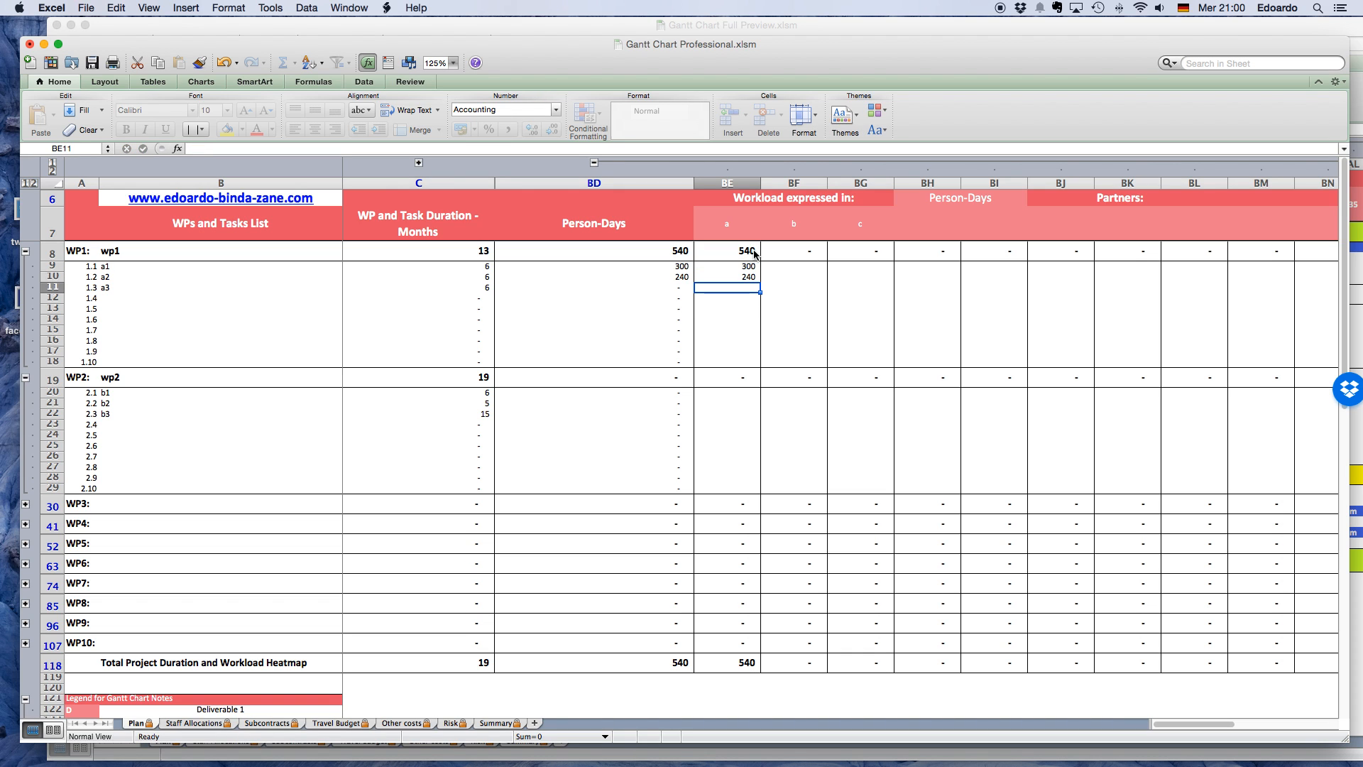
text(120)
key(Return)
key(Down)
key(Down)
key(Down)
key(Down)
key(Down)
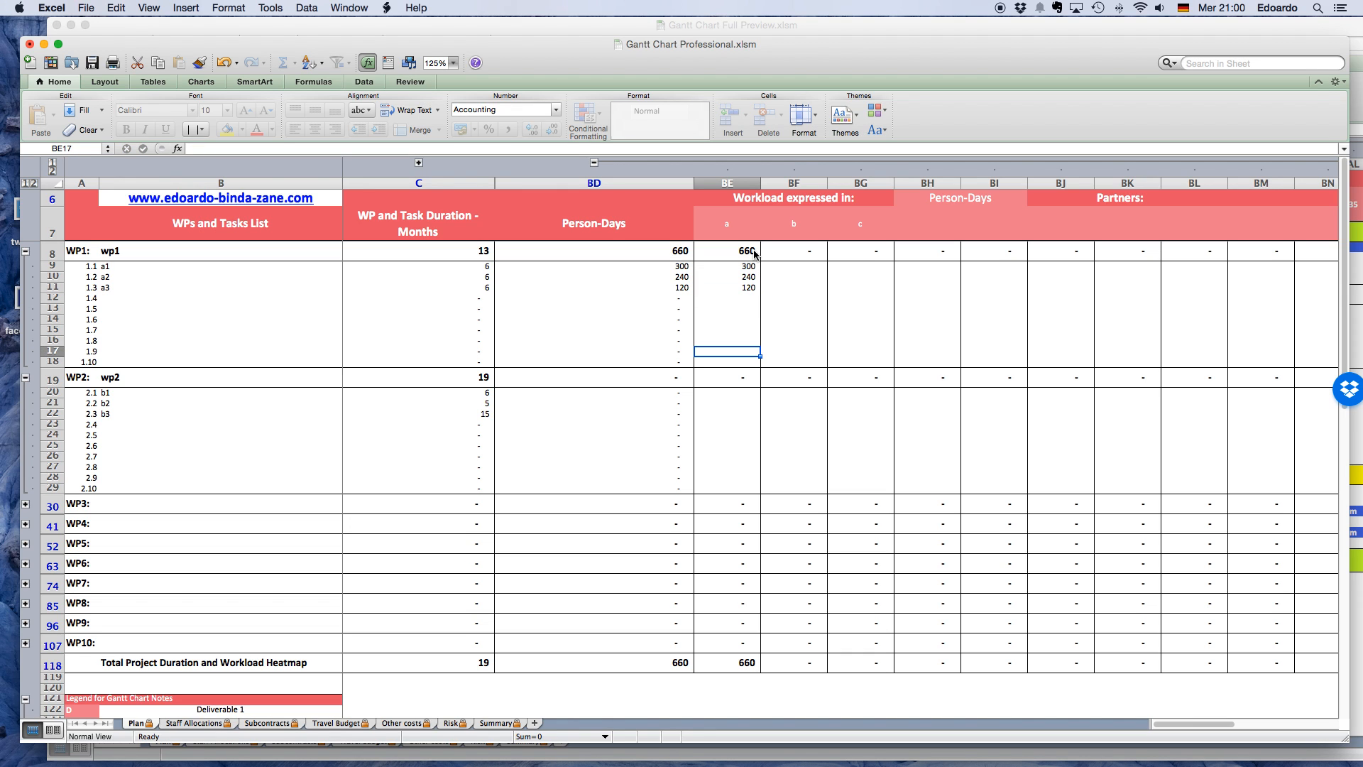
Enter partner a's workload for tasks b1, b2 and b3 as 30, 4 and 50 person-days.
click(728, 391)
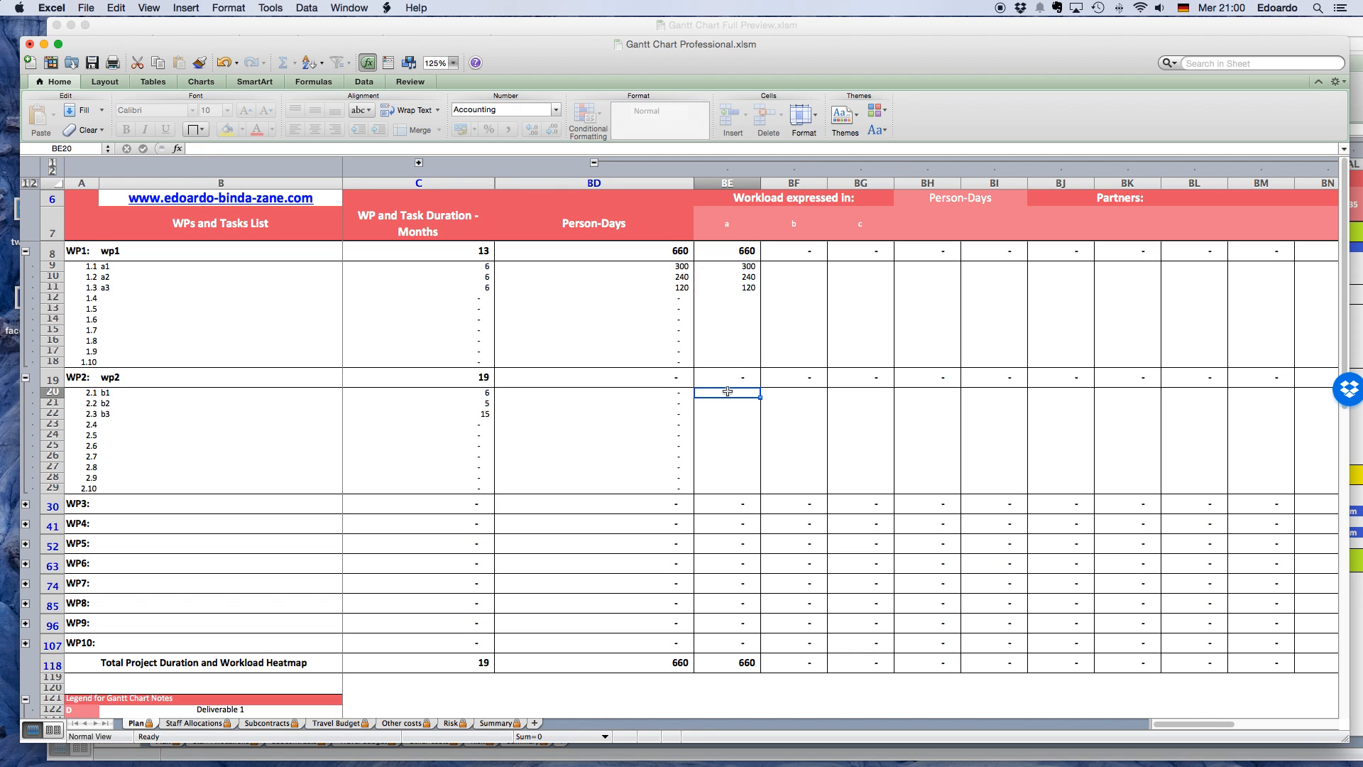
text(30)
key(Return)
text(4)
key(Return)
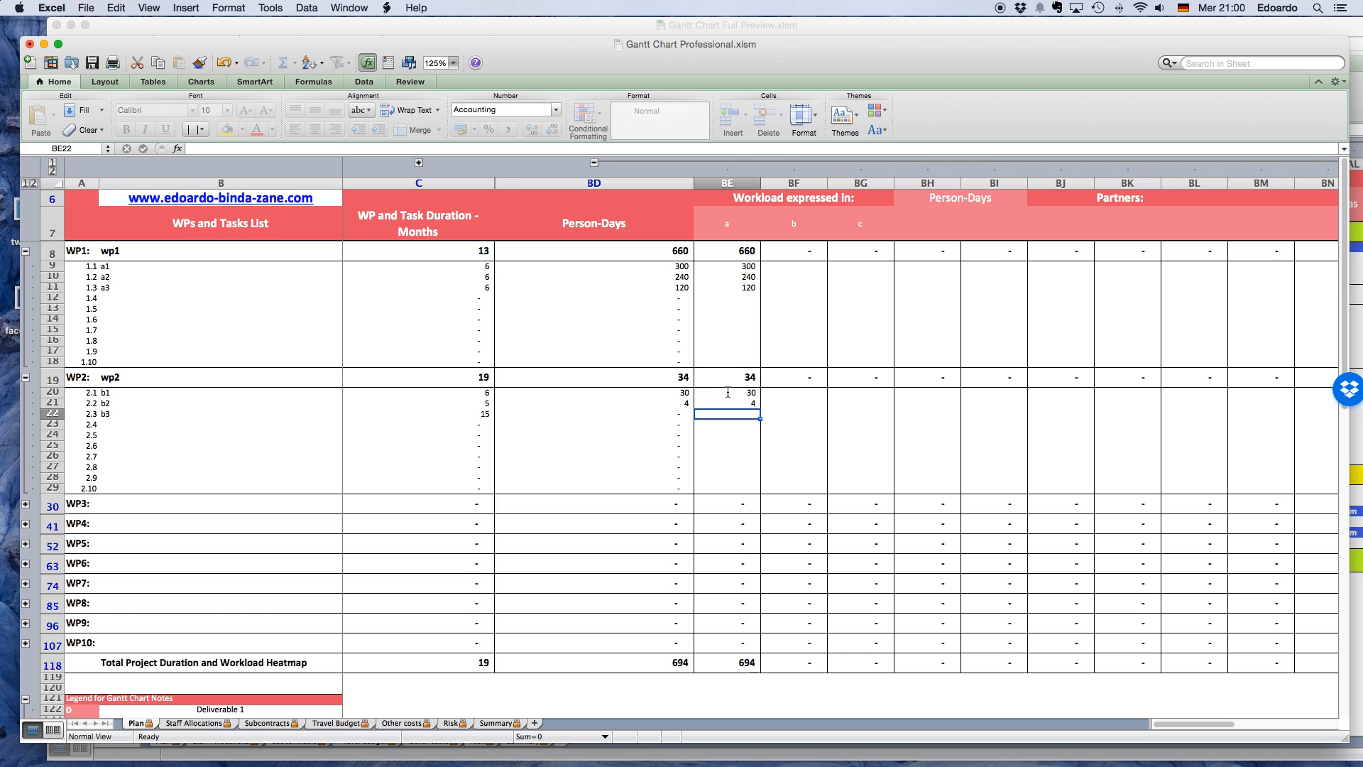
text(50)
key(Tab)
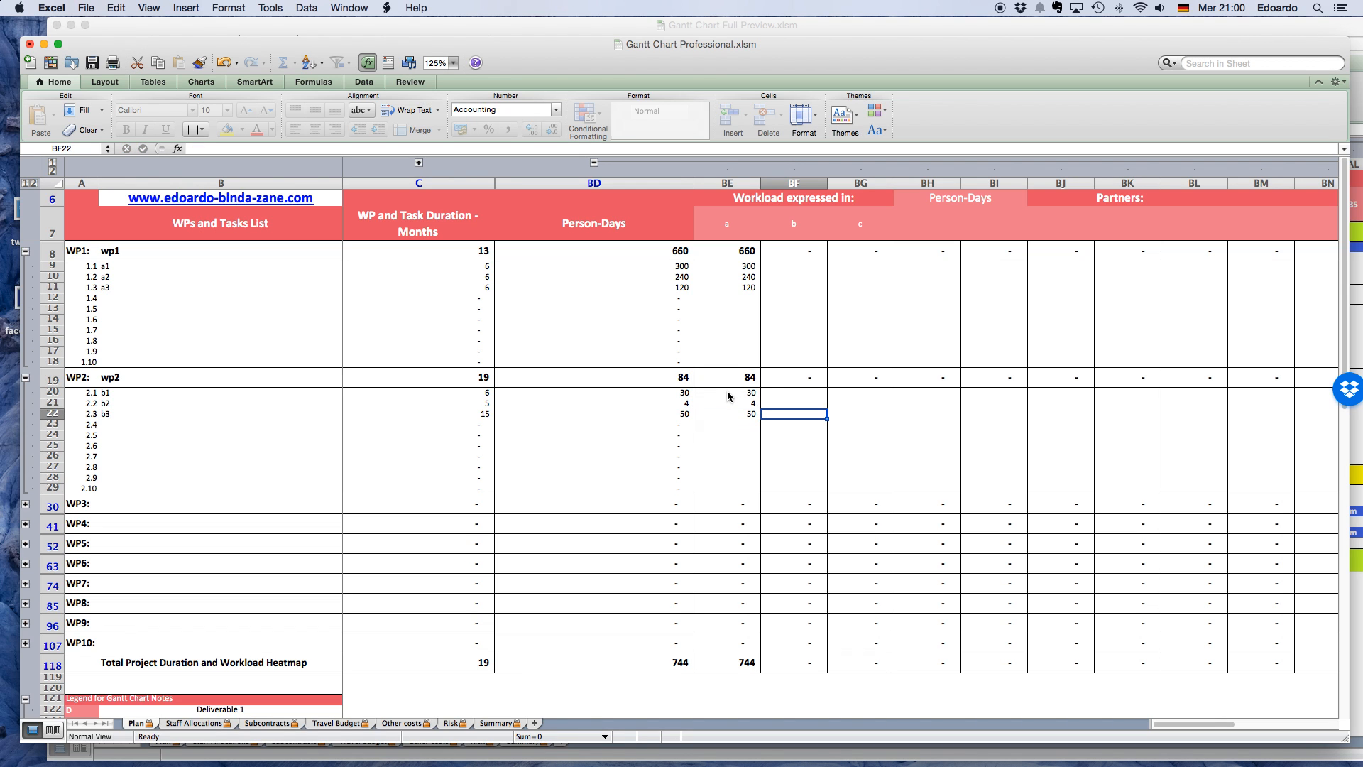
Enter partner b's workload for tasks b3, b2 and b1 as 22, 2 and 34 person-days.
text(22)
key(Up)
text(2)
key(Up)
text(34)
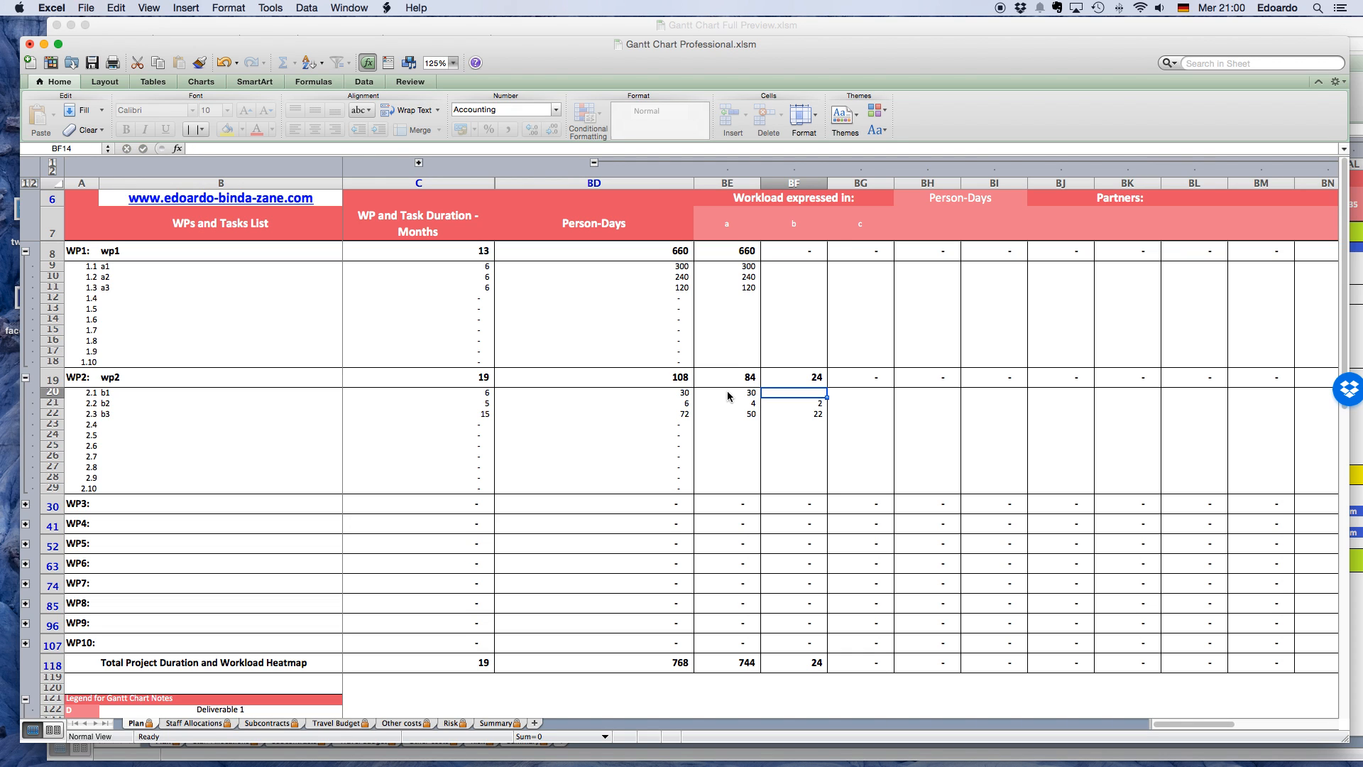
Enter task a3's workload as 45 person-days for partner b and 678 for partner c.
key(Up)
key(Up)
key(Up)
key(Up)
key(Up)
key(Up)
key(Up)
key(Up)
key(Up)
text(45)
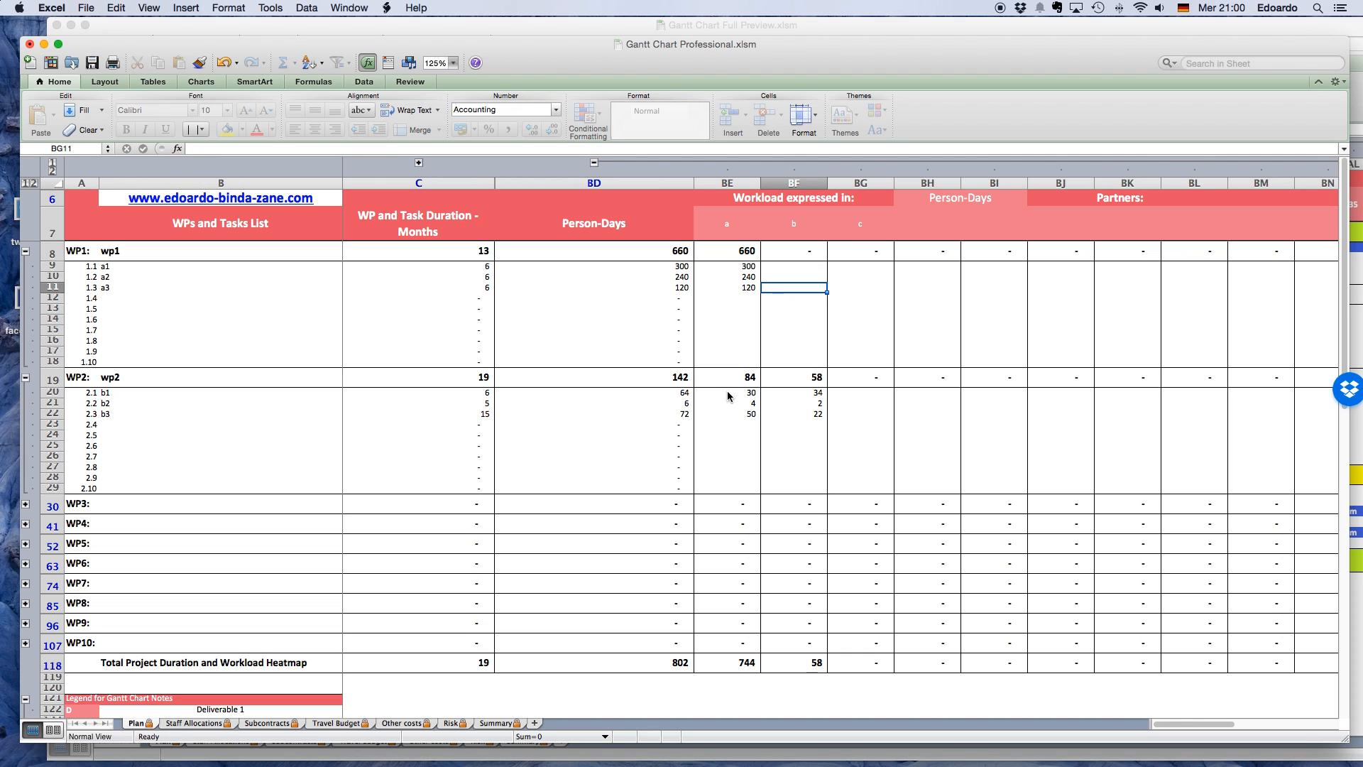
key(Tab)
text(678)
Enter the workloads of tasks a1 and a2 as 77 and 6 for partner b, and 886 and 13 for partner c.
key(shift+Return)
text(6)
key(shift+Return)
text(77)
key(Tab)
text(886)
key(Return)
text(13)
key(Return)
Enter partner c's workload for tasks b1, b2 and b3 as 350, 20 and 30 person-days.
key(Down)
key(Down)
key(Down)
key(Down)
key(Down)
key(Down)
key(Down)
key(Down)
key(Down)
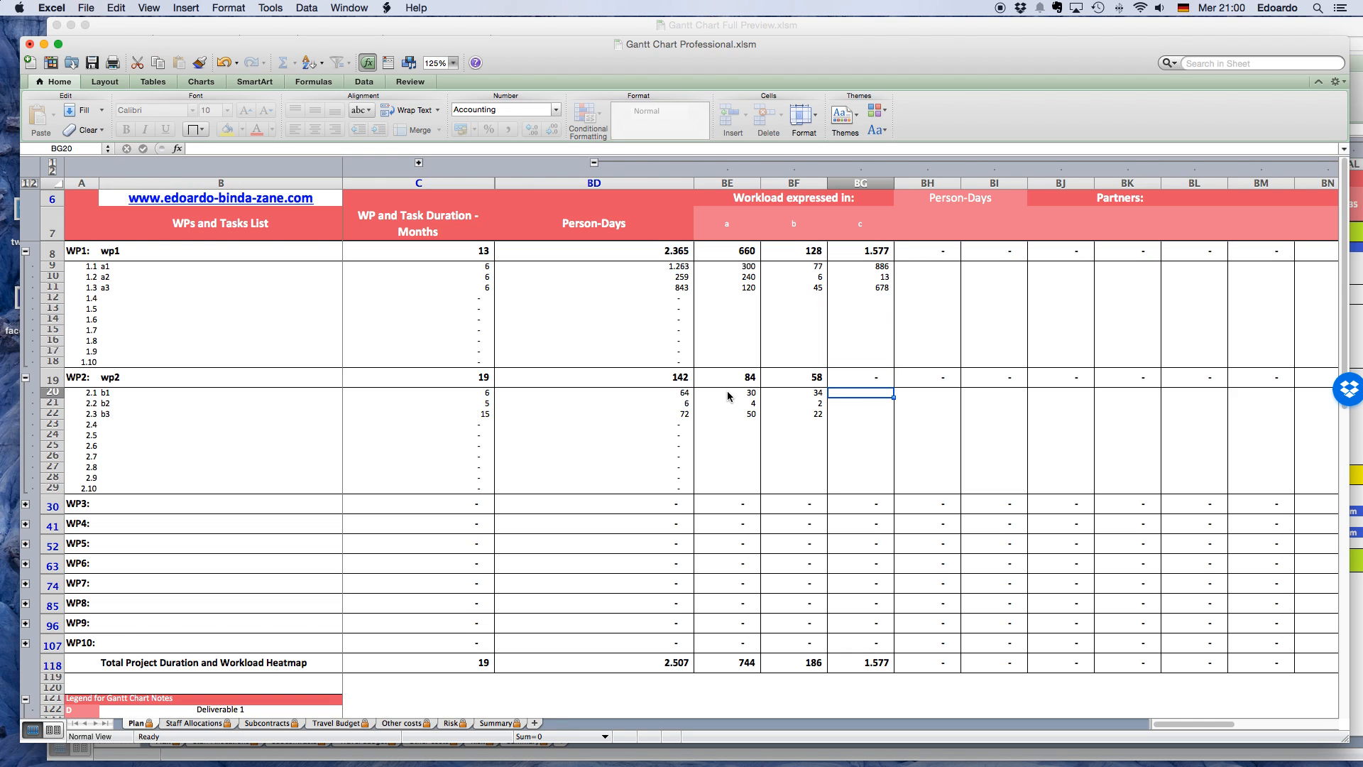
text(350)
key(Return)
text(20)
key(Return)
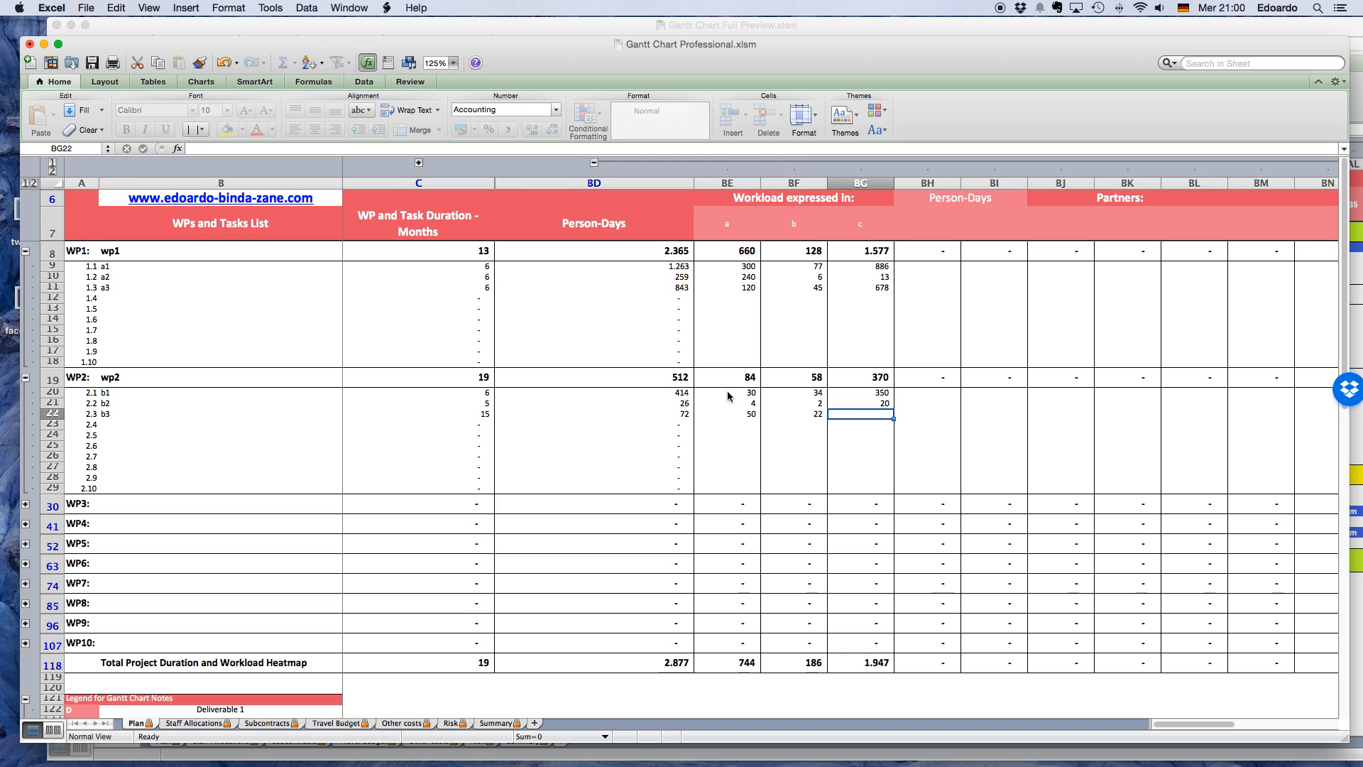
text(30)
key(Return)
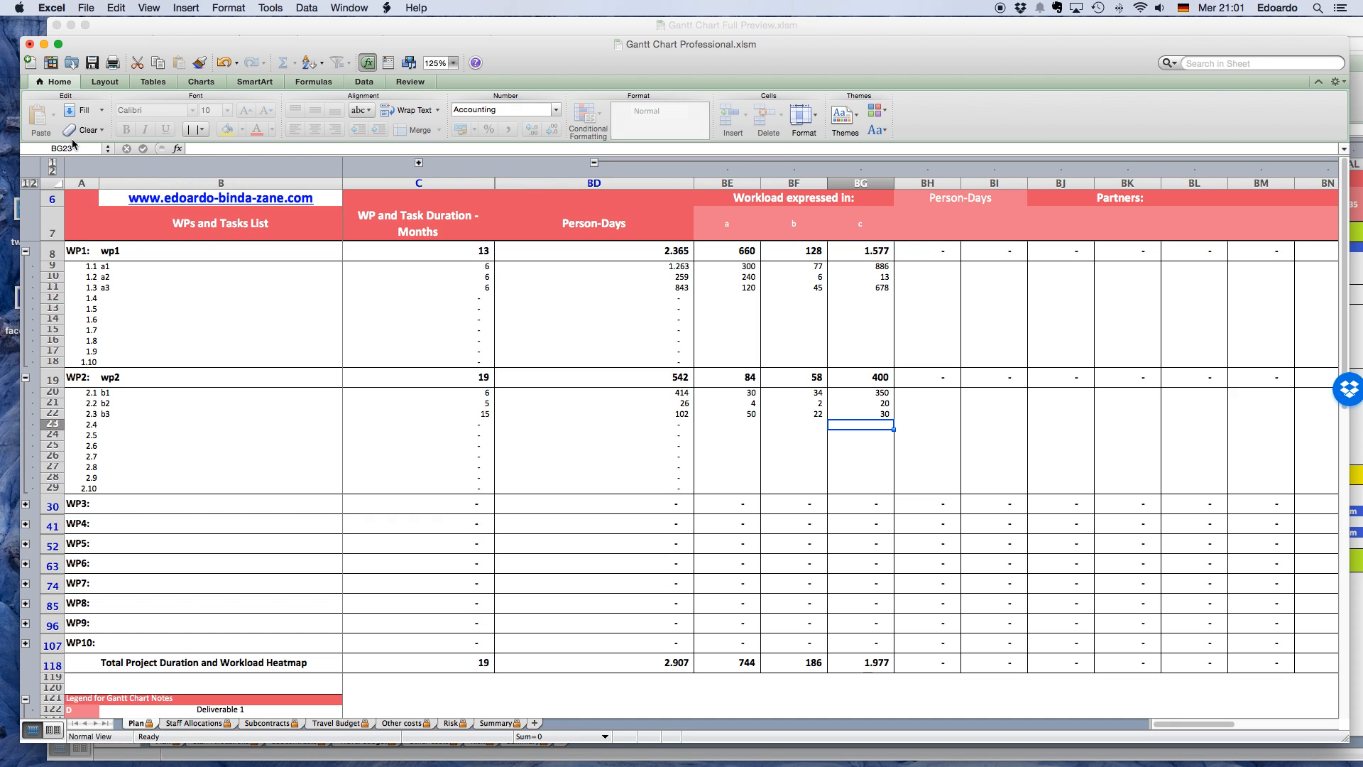
Expand all row and column groups of the plan and set the sheet zoom to 75%.
click(33, 184)
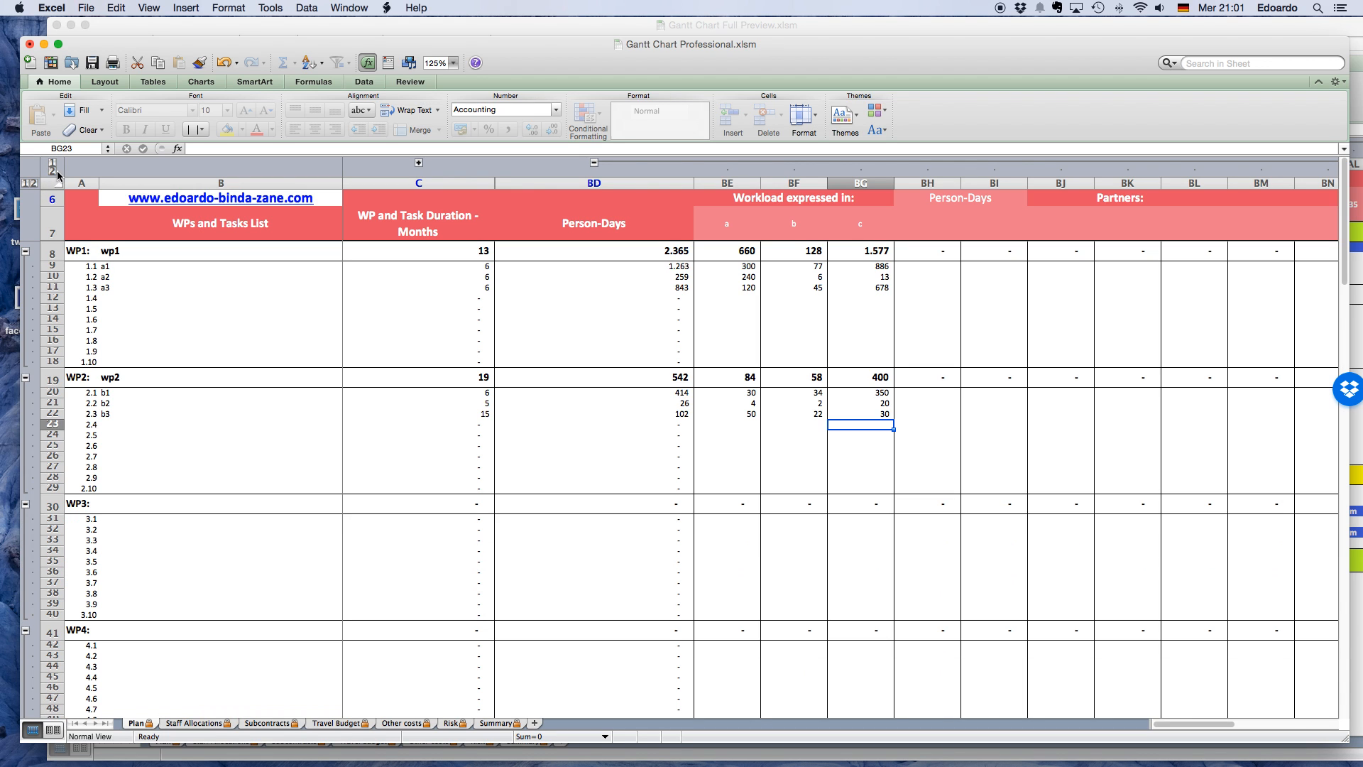
click(53, 172)
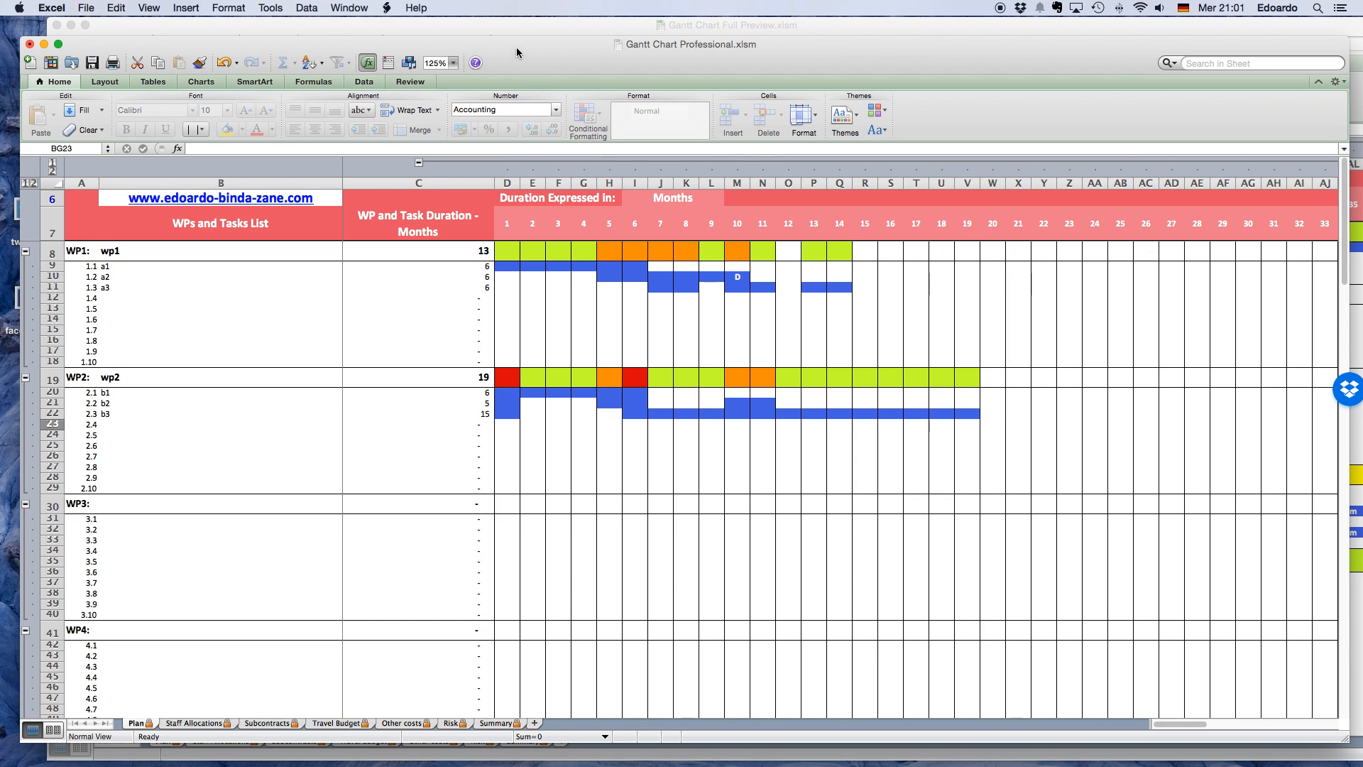
click(453, 63)
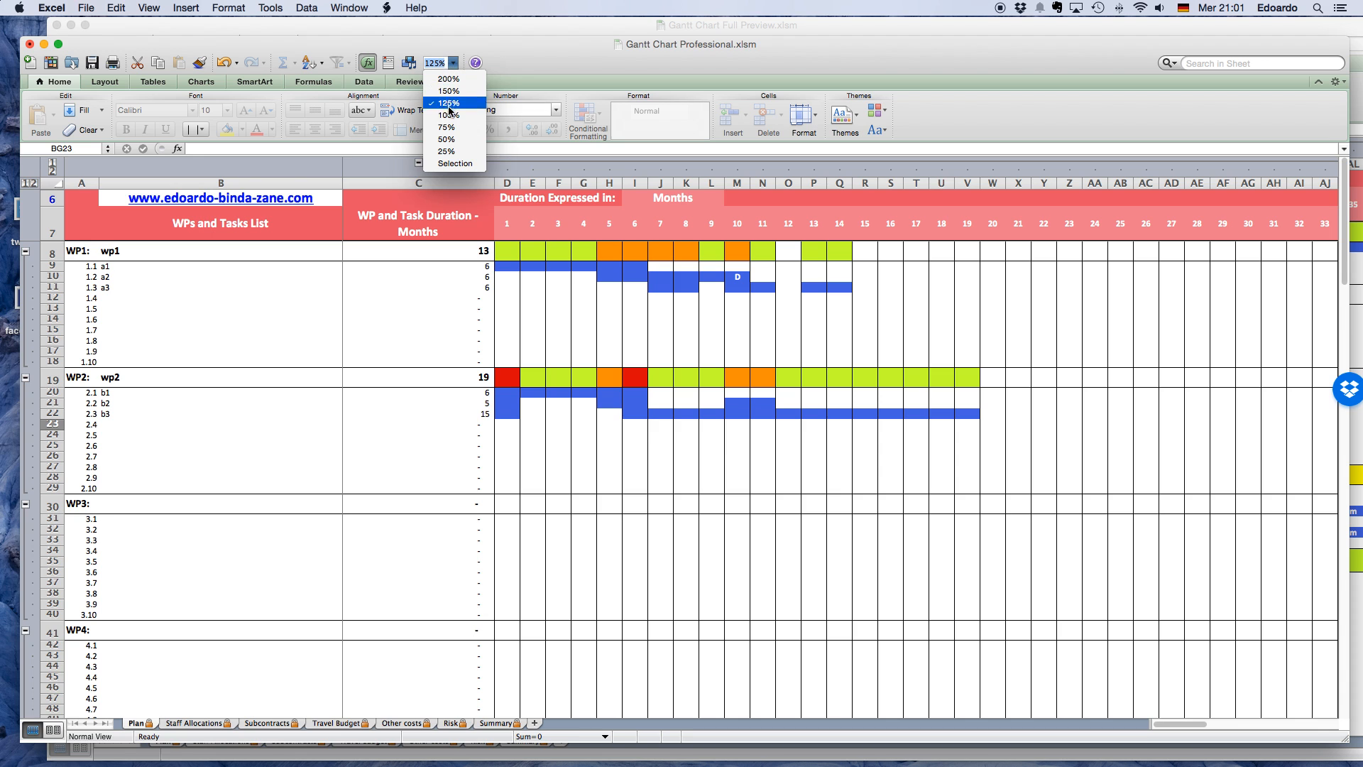
click(450, 128)
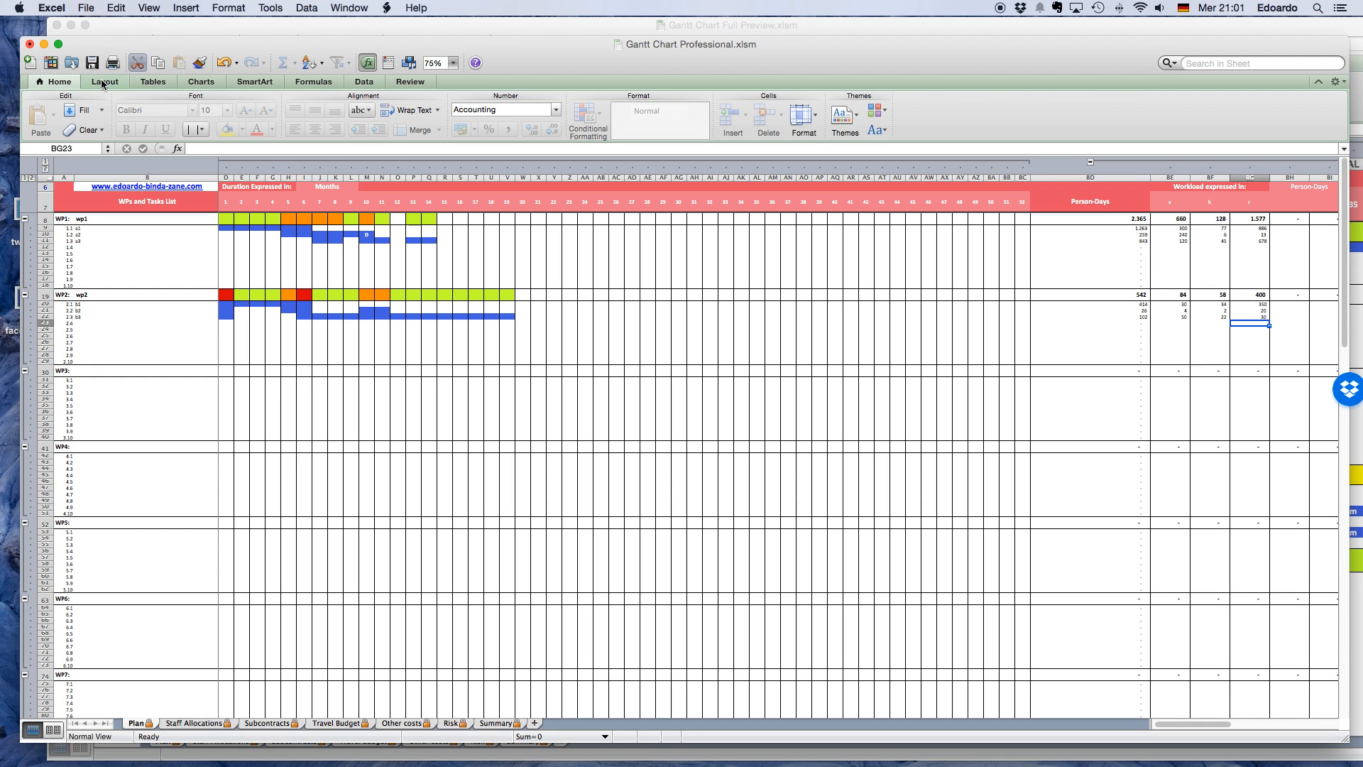
Collapse all row and column groups so that only work package summaries are shown.
click(25, 178)
click(50, 165)
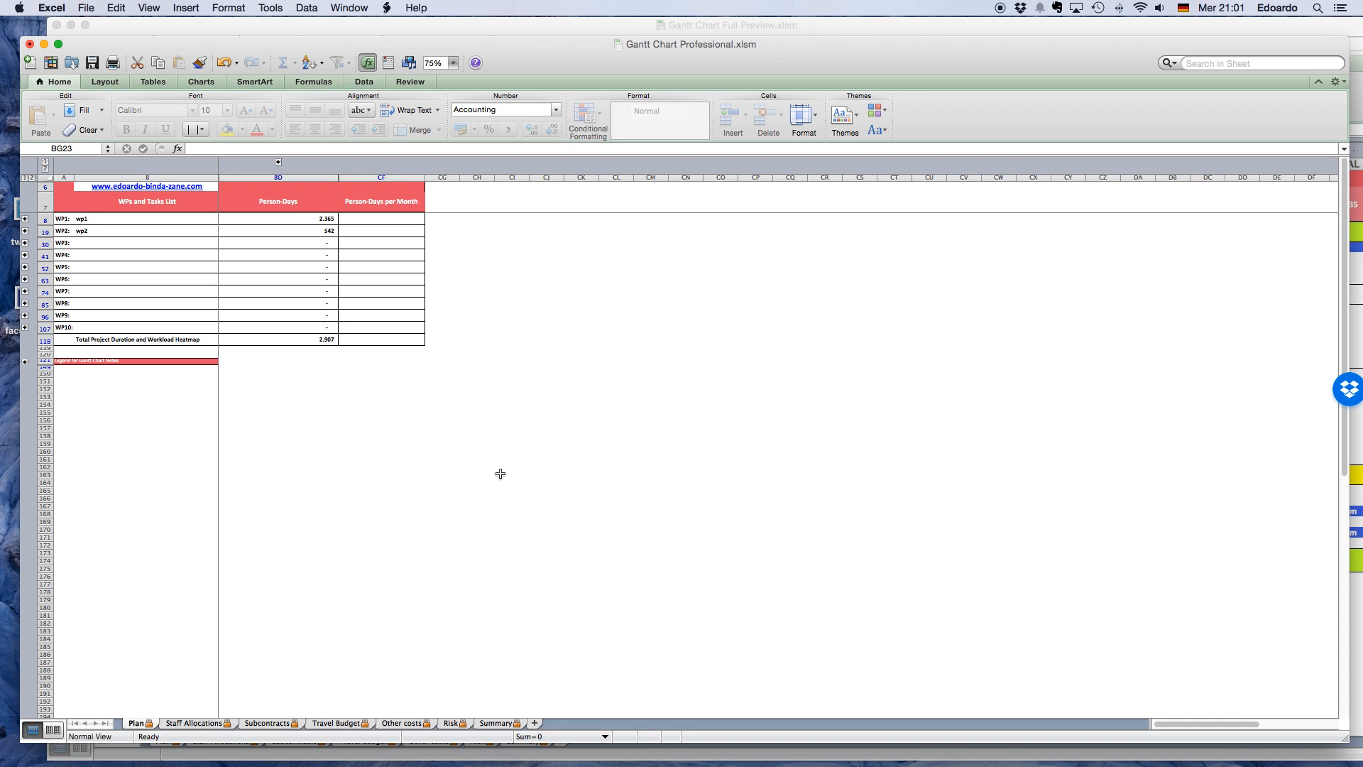
scroll(500, 474, right, 5)
scroll(500, 473, left, 5)
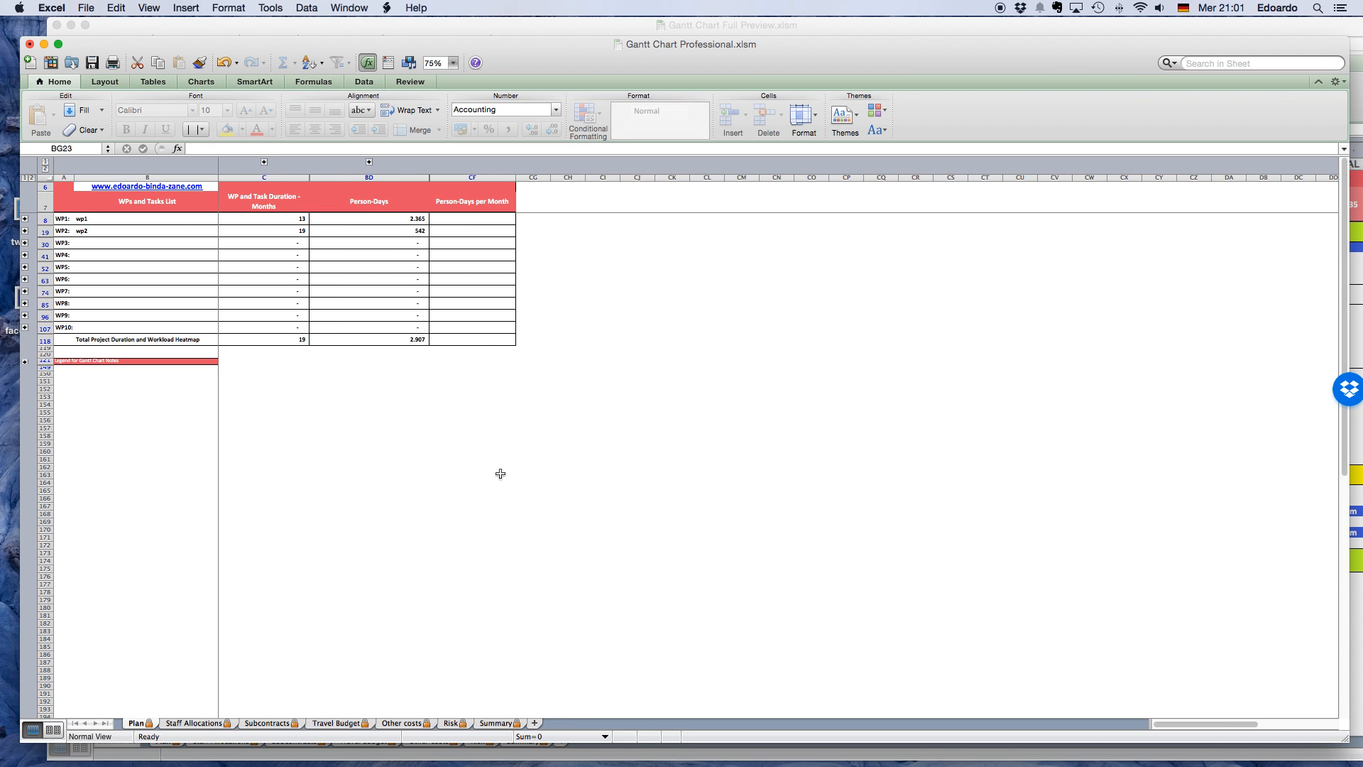
Set the sheet zoom to 125% and expand WP1 to inspect task a1's duration and person-days per month.
click(453, 62)
click(448, 103)
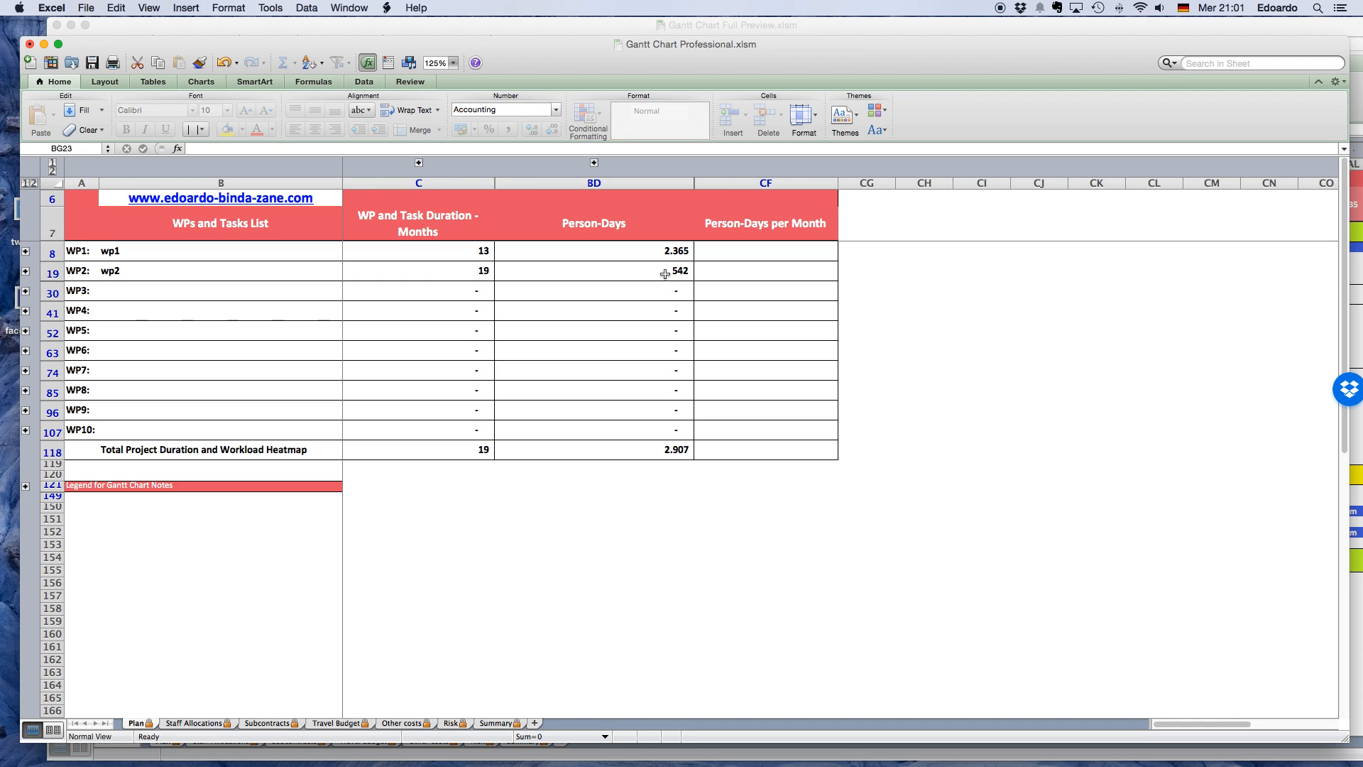
click(25, 250)
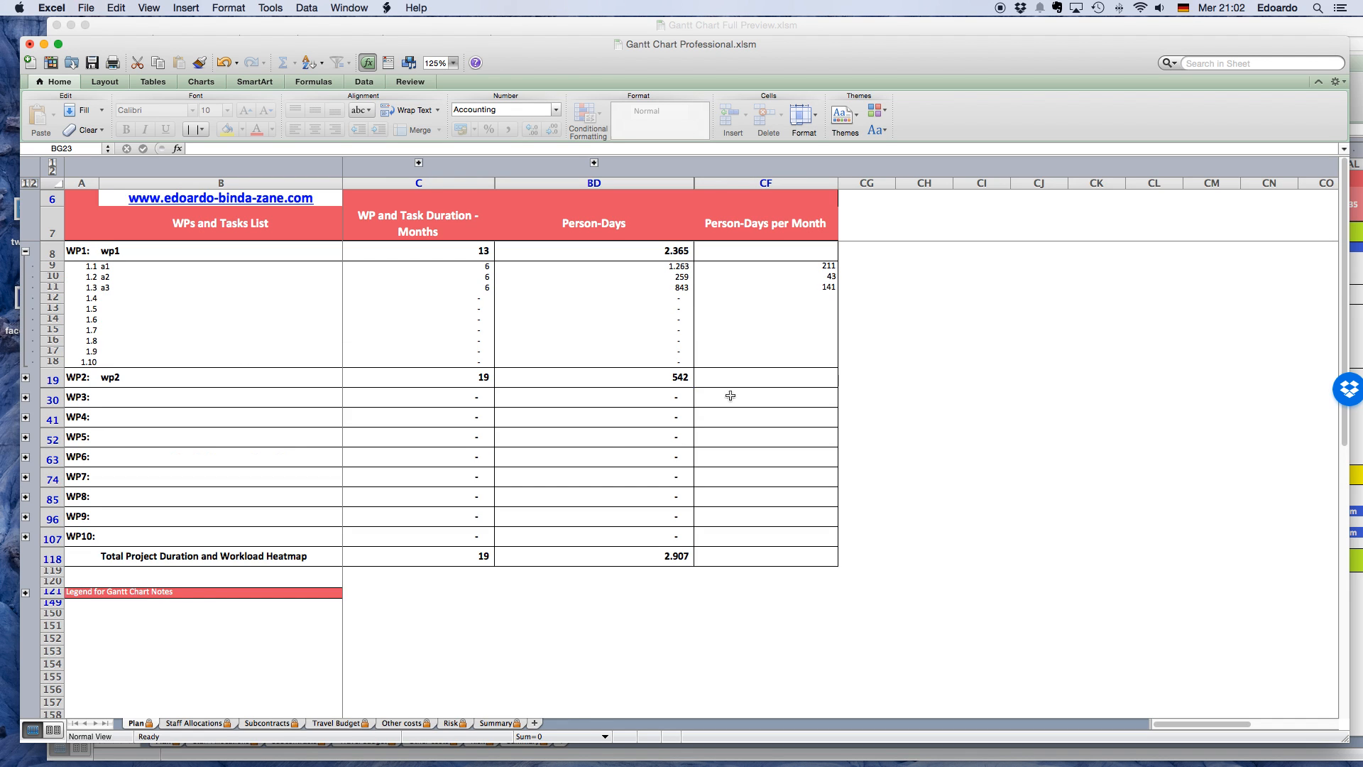
click(812, 269)
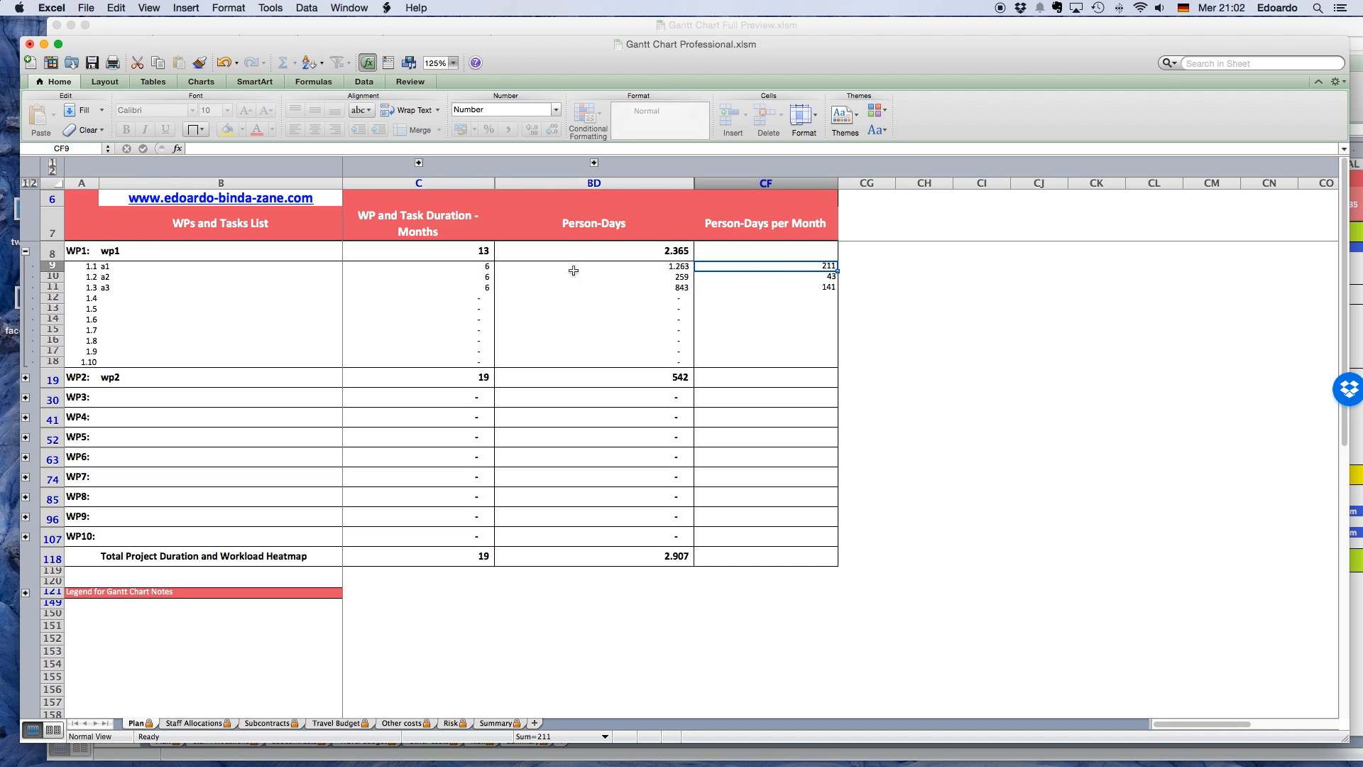
click(487, 269)
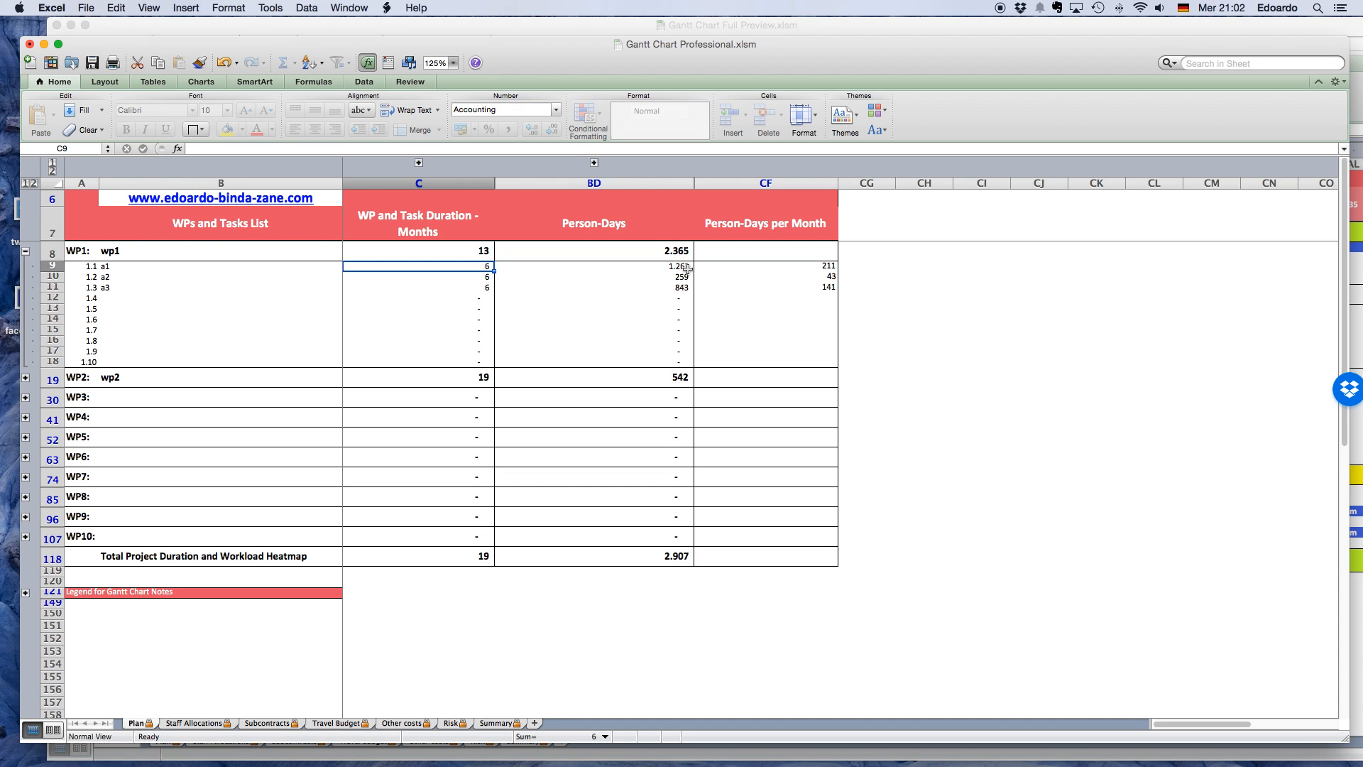
click(830, 267)
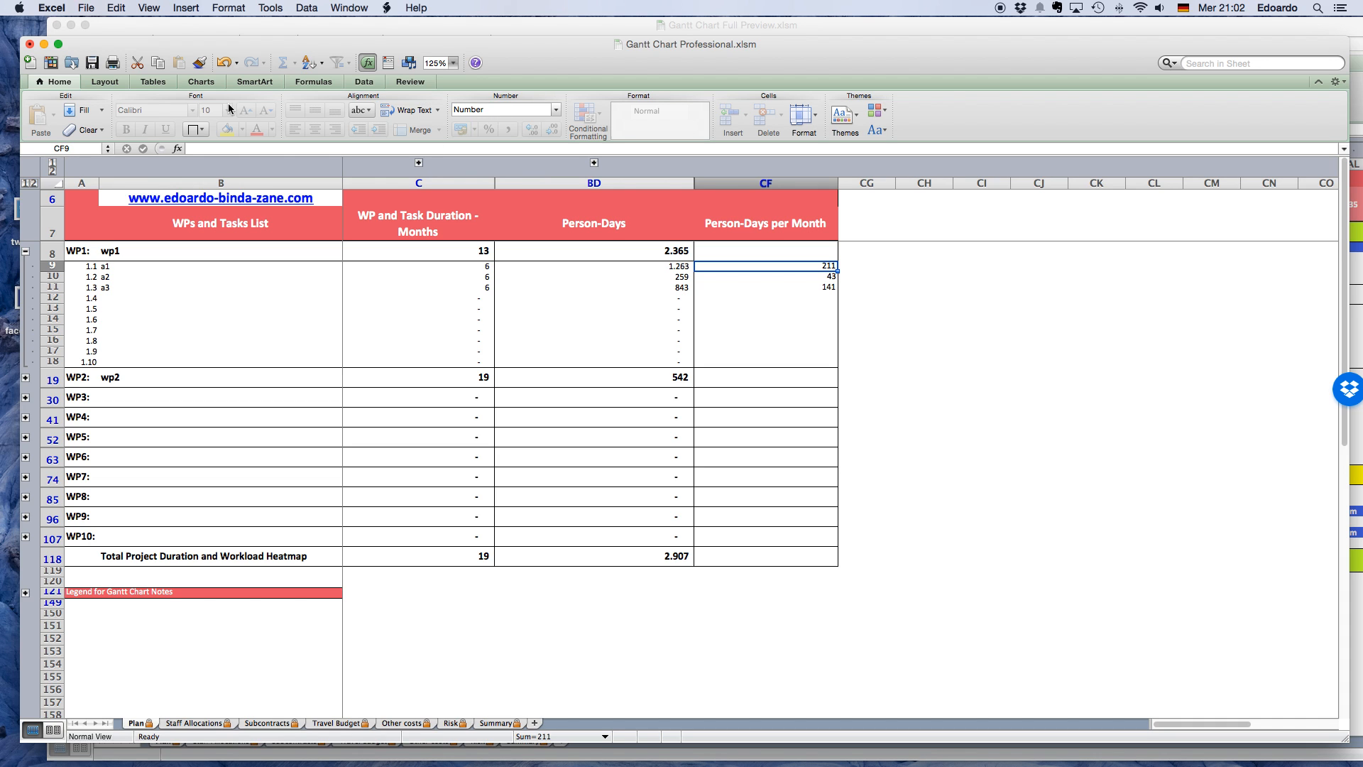
Expand all row and column groups of the plan to show every task with its monthly timeline.
click(29, 186)
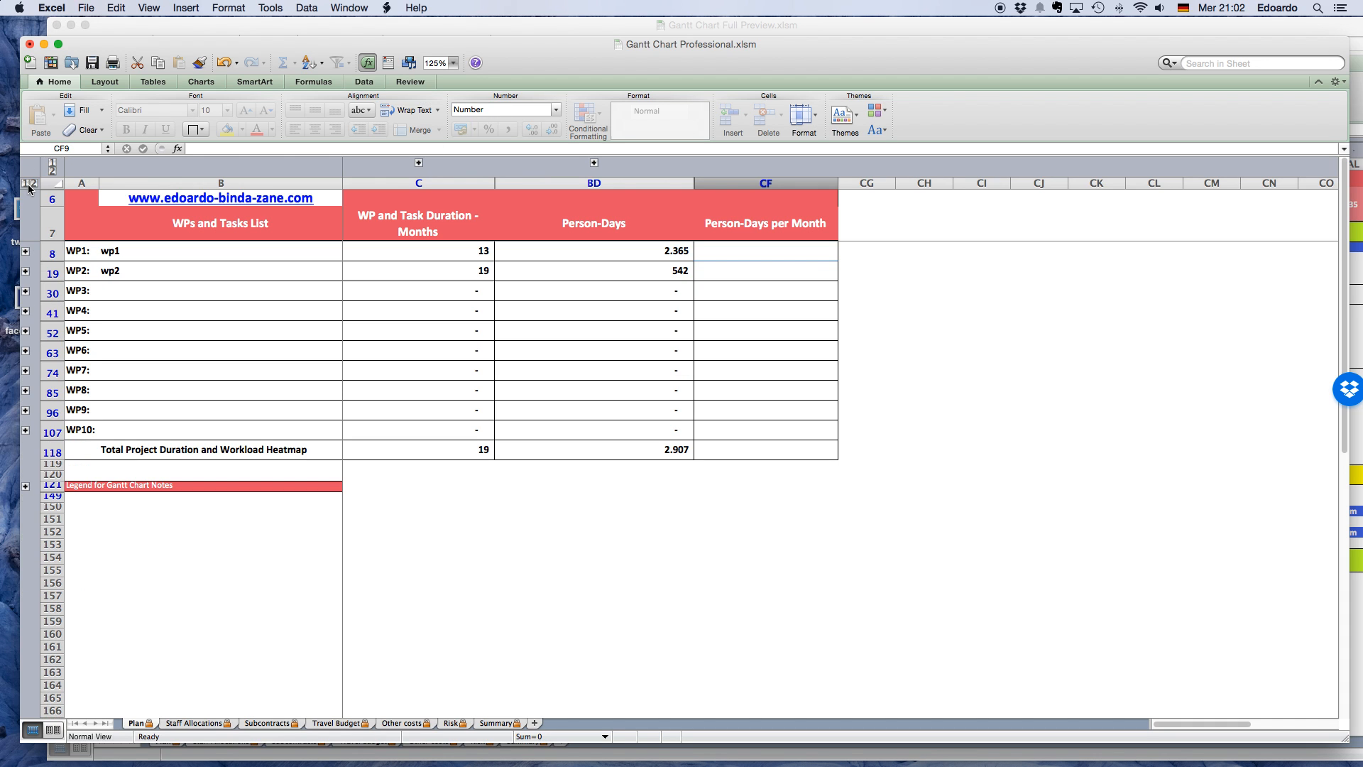
click(33, 184)
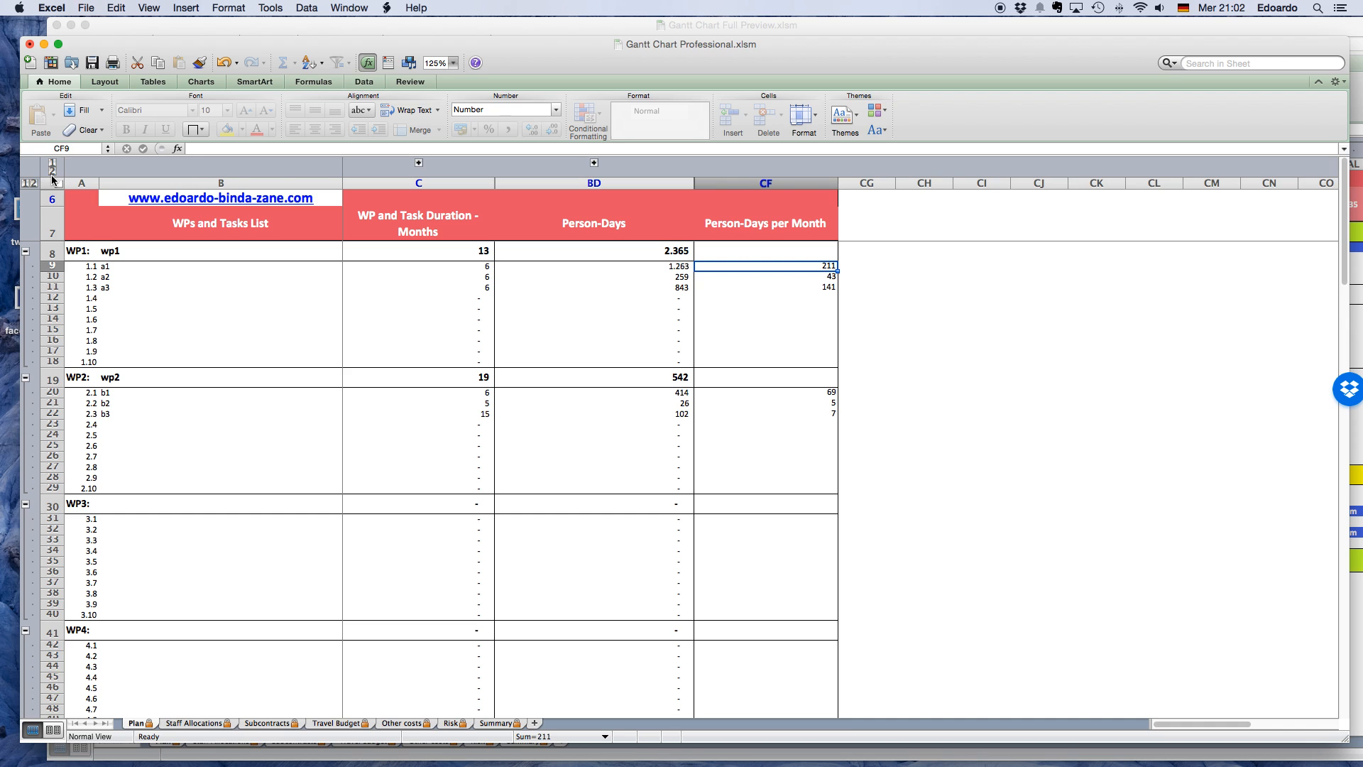
click(51, 171)
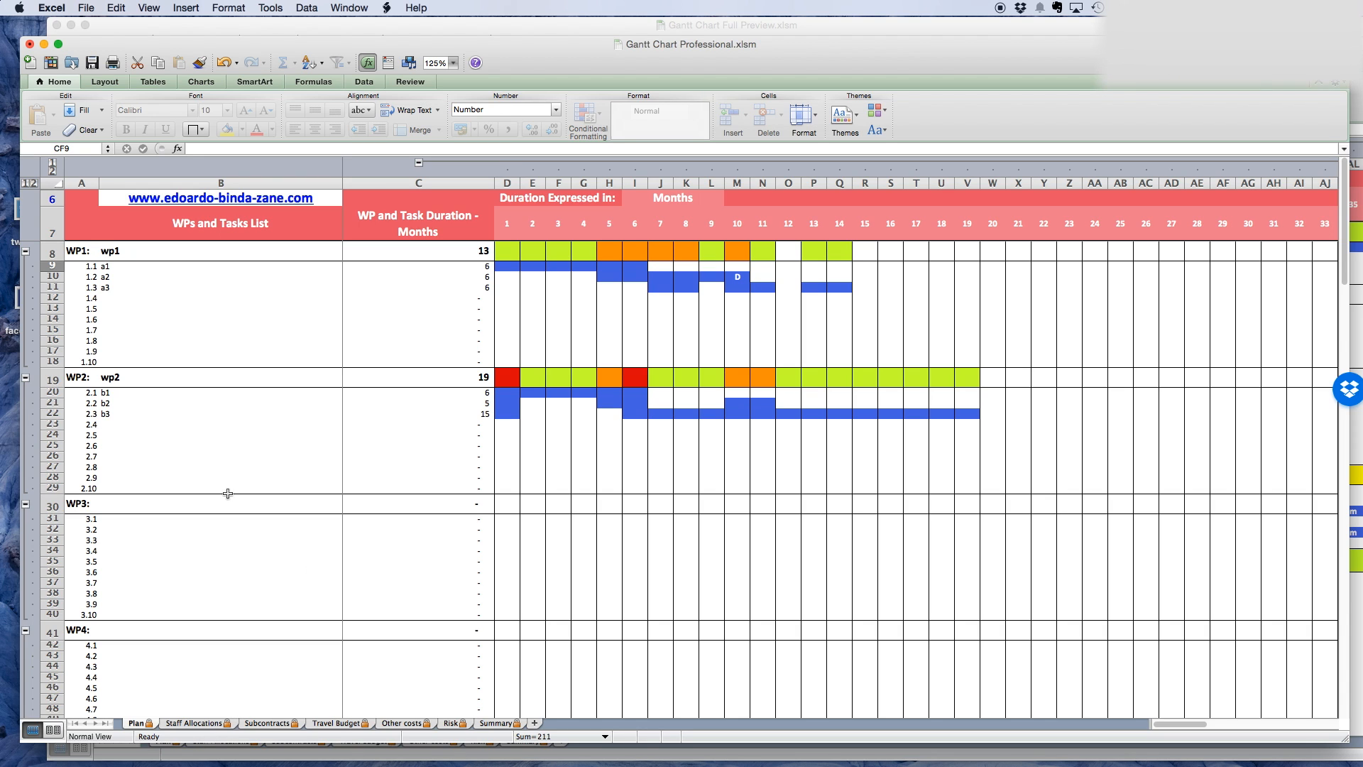
Open the Staff Allocations sheet, collapse all its row and column groups and set its zoom to 125%.
click(206, 723)
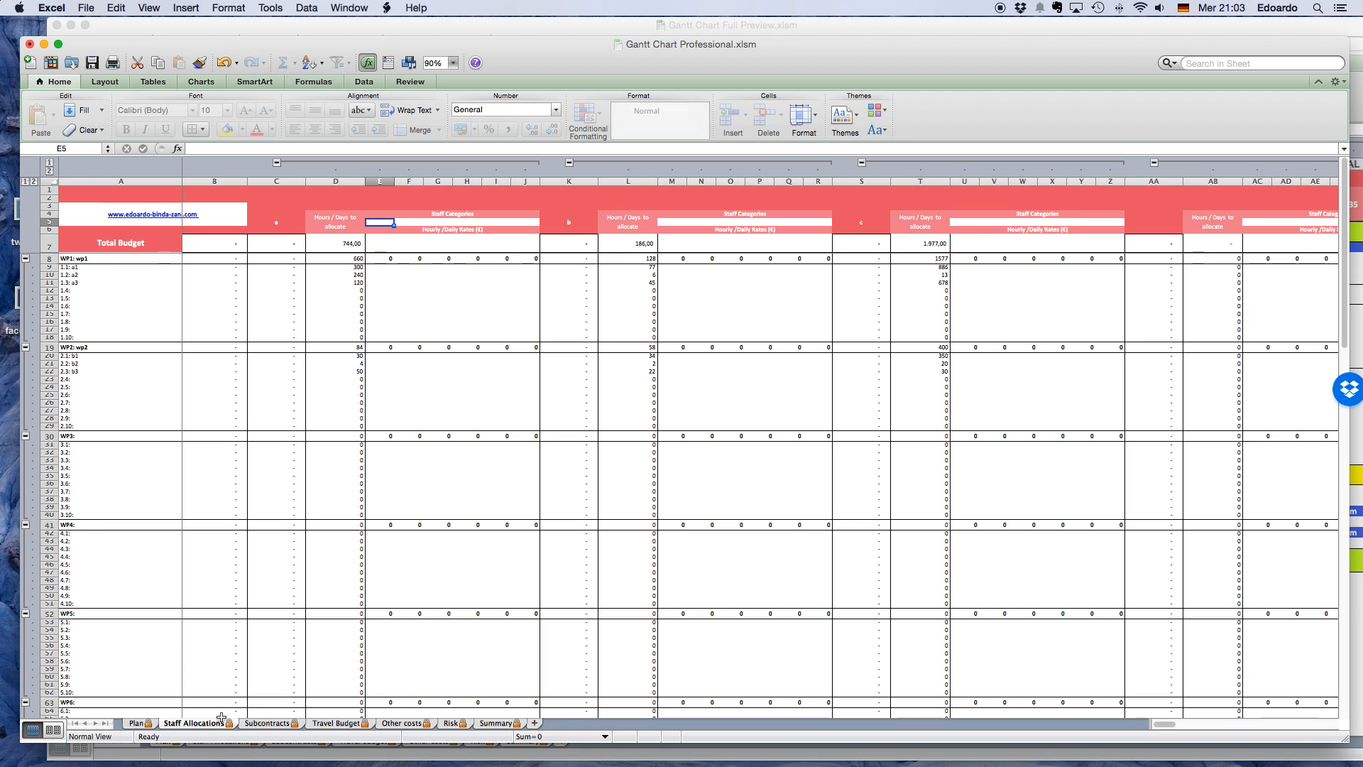
click(25, 182)
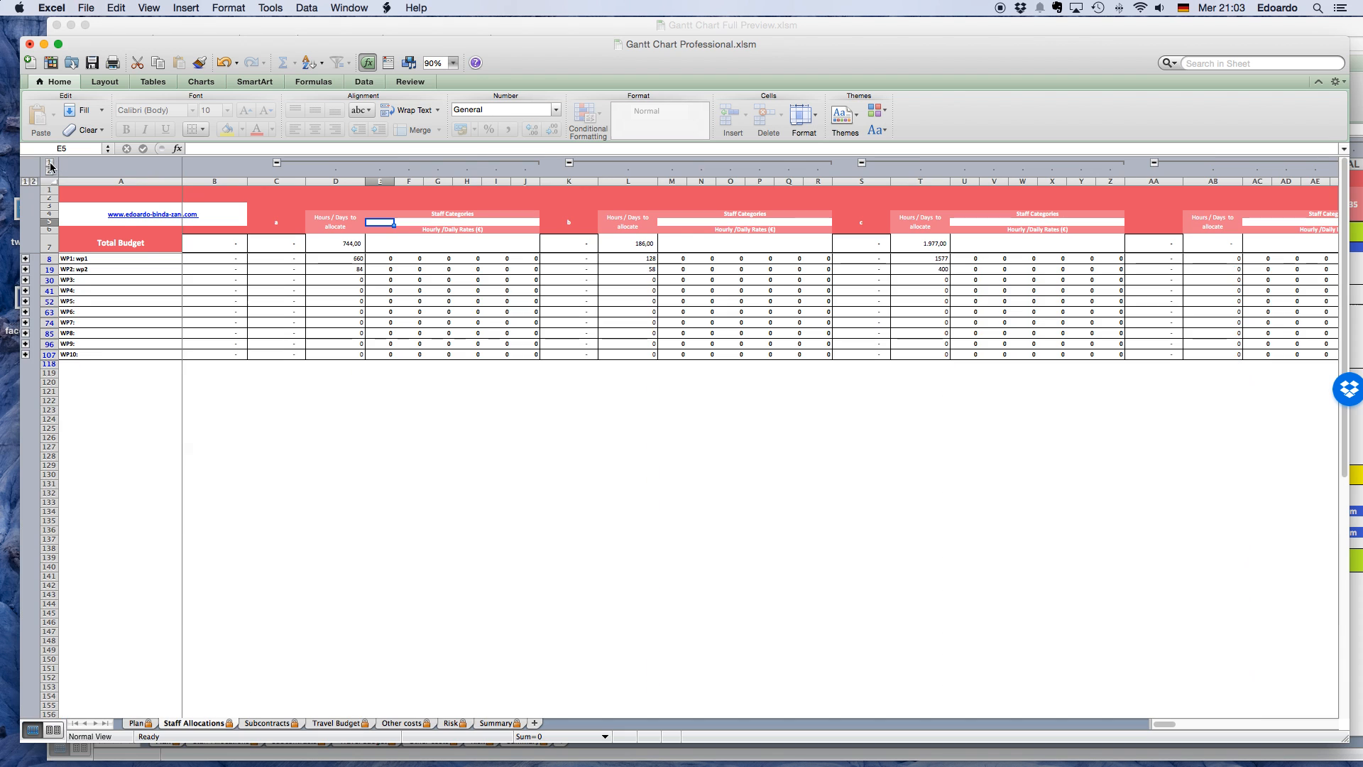
click(50, 163)
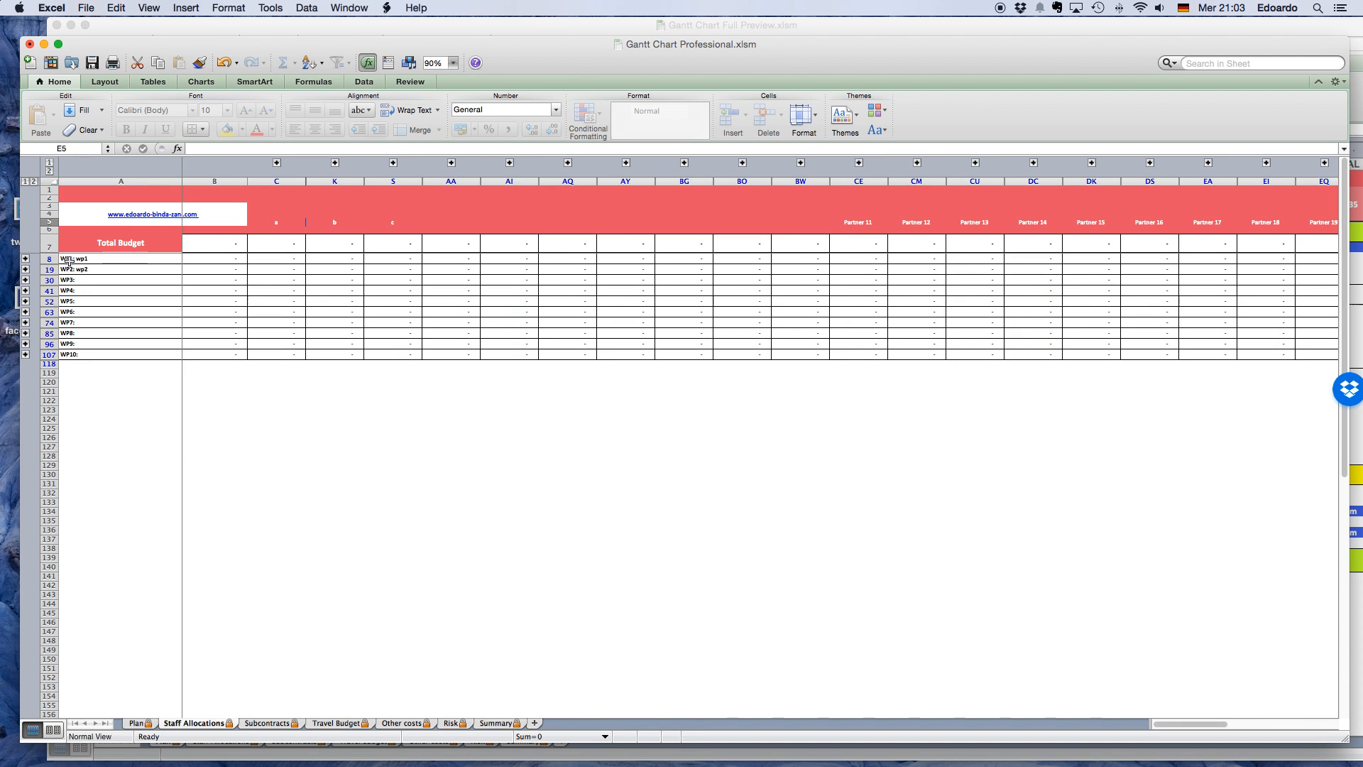
click(453, 64)
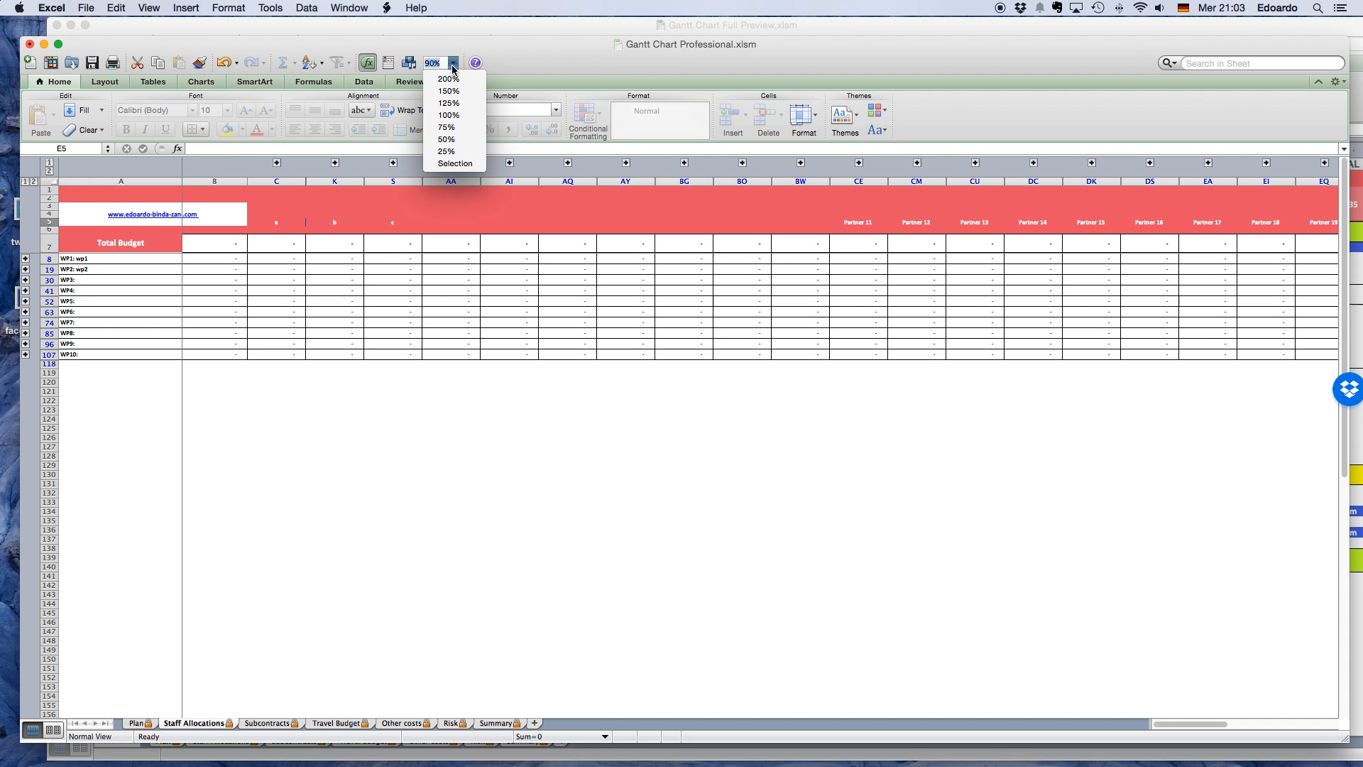
click(449, 103)
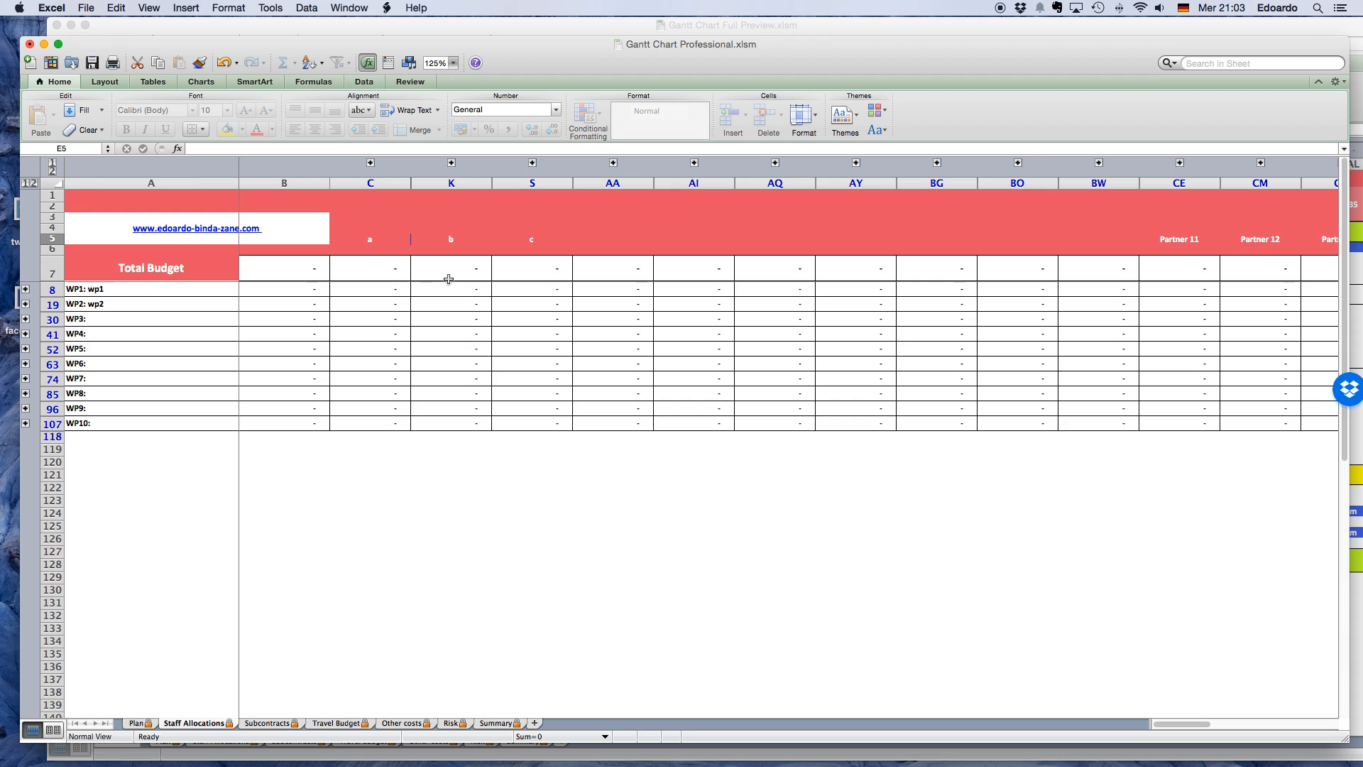
Check the headers of partners b and c, and expand partner a's staff columns and the tasks of WP1.
click(469, 246)
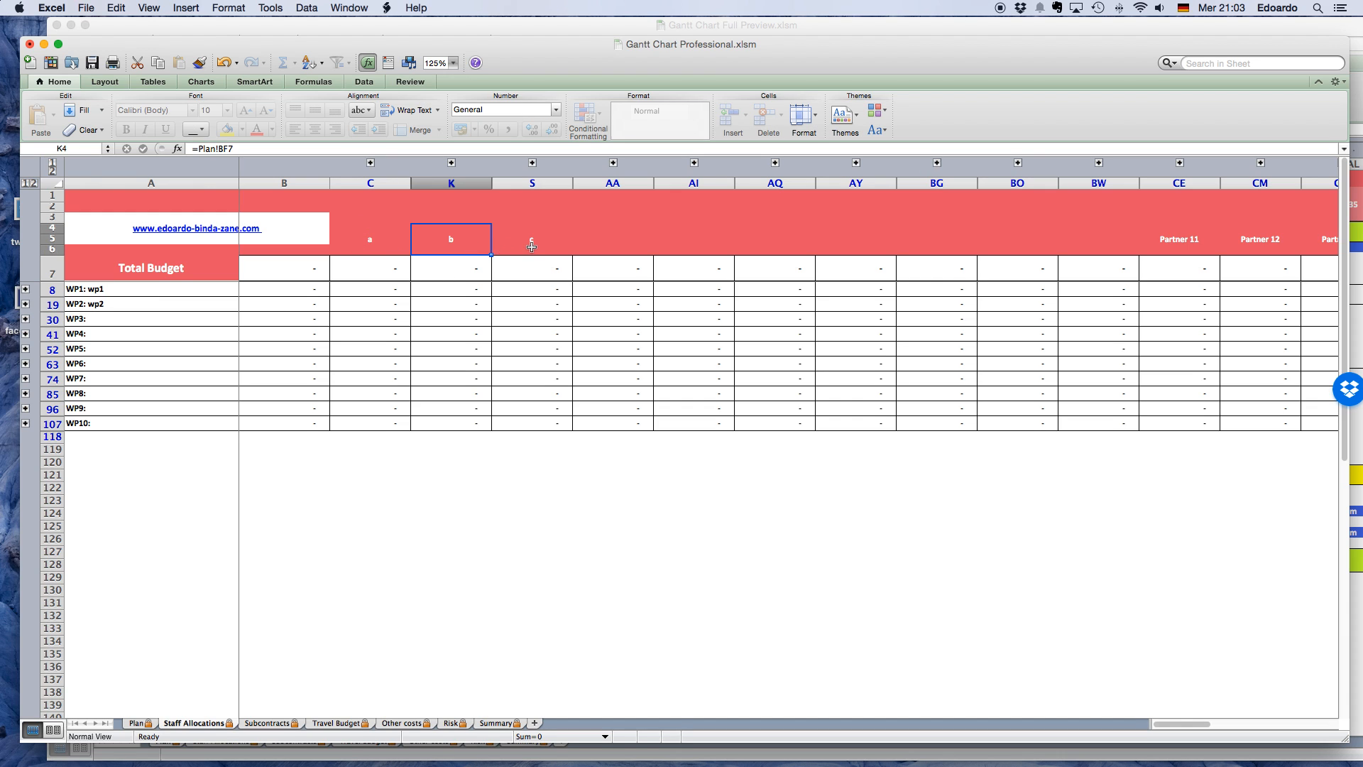
click(532, 246)
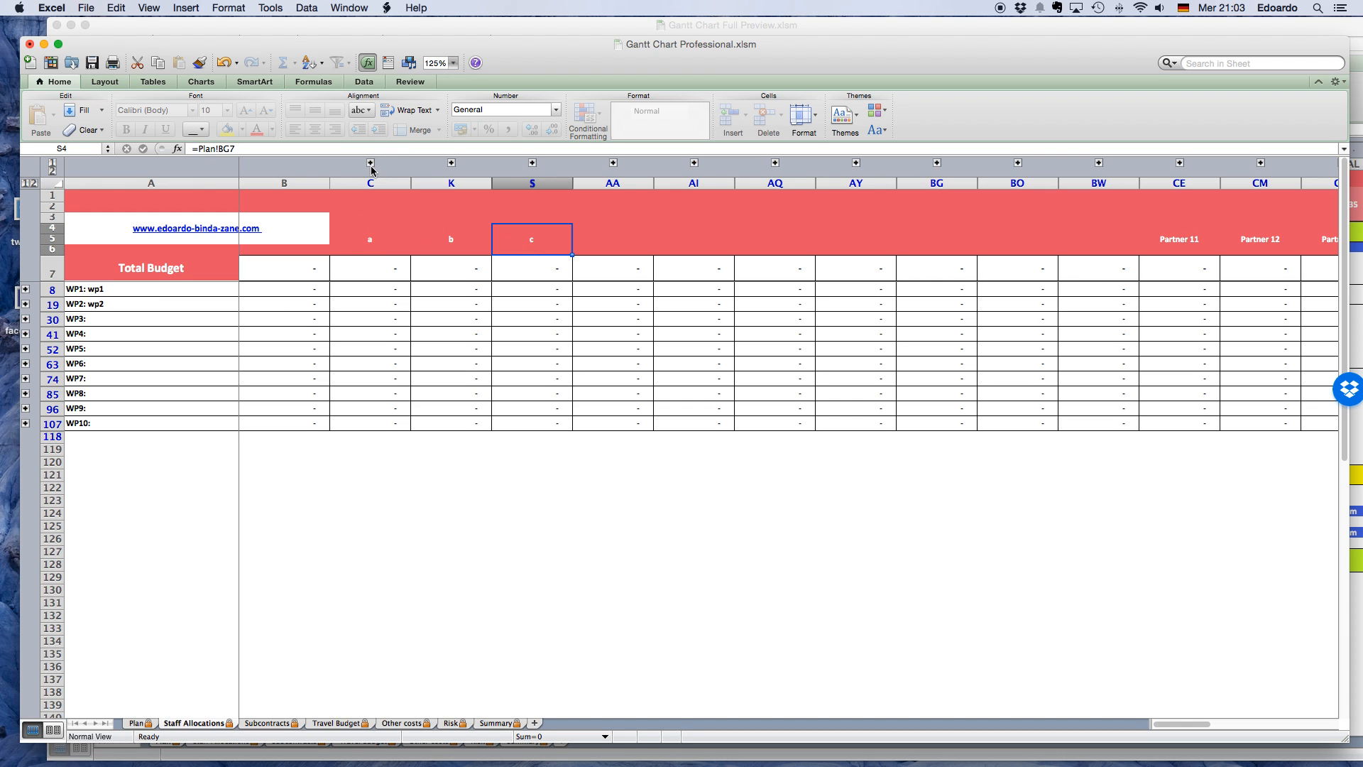
click(370, 163)
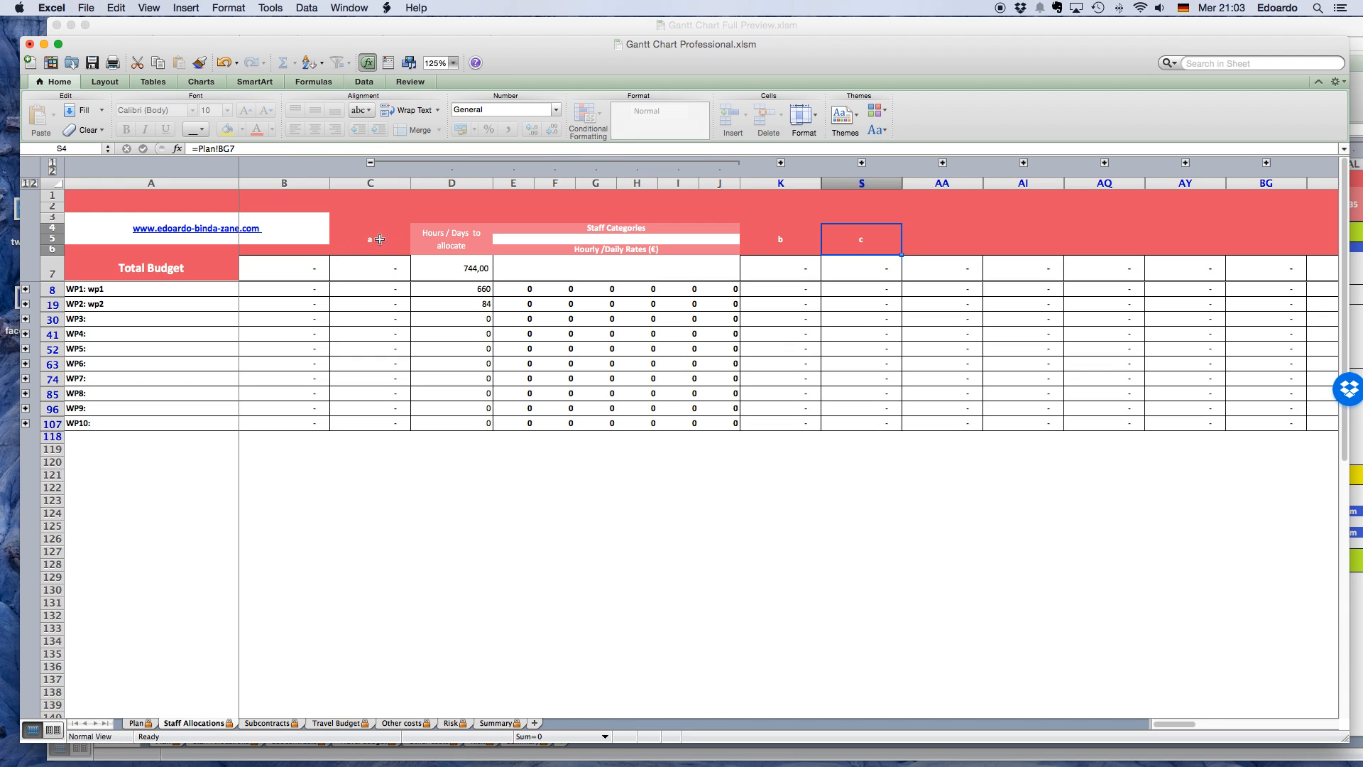
click(25, 289)
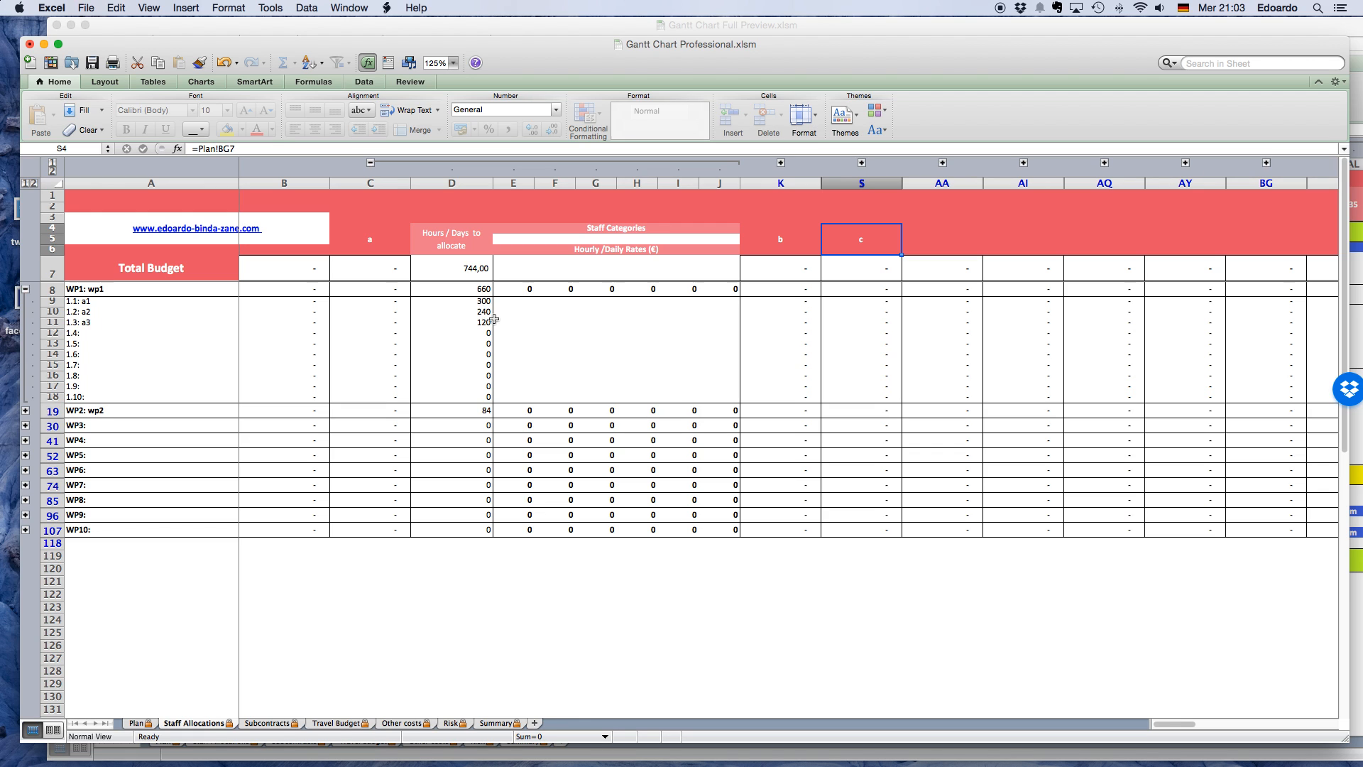
Enter CEO, Senior and Junior as the first three staff categories of partner a.
click(515, 241)
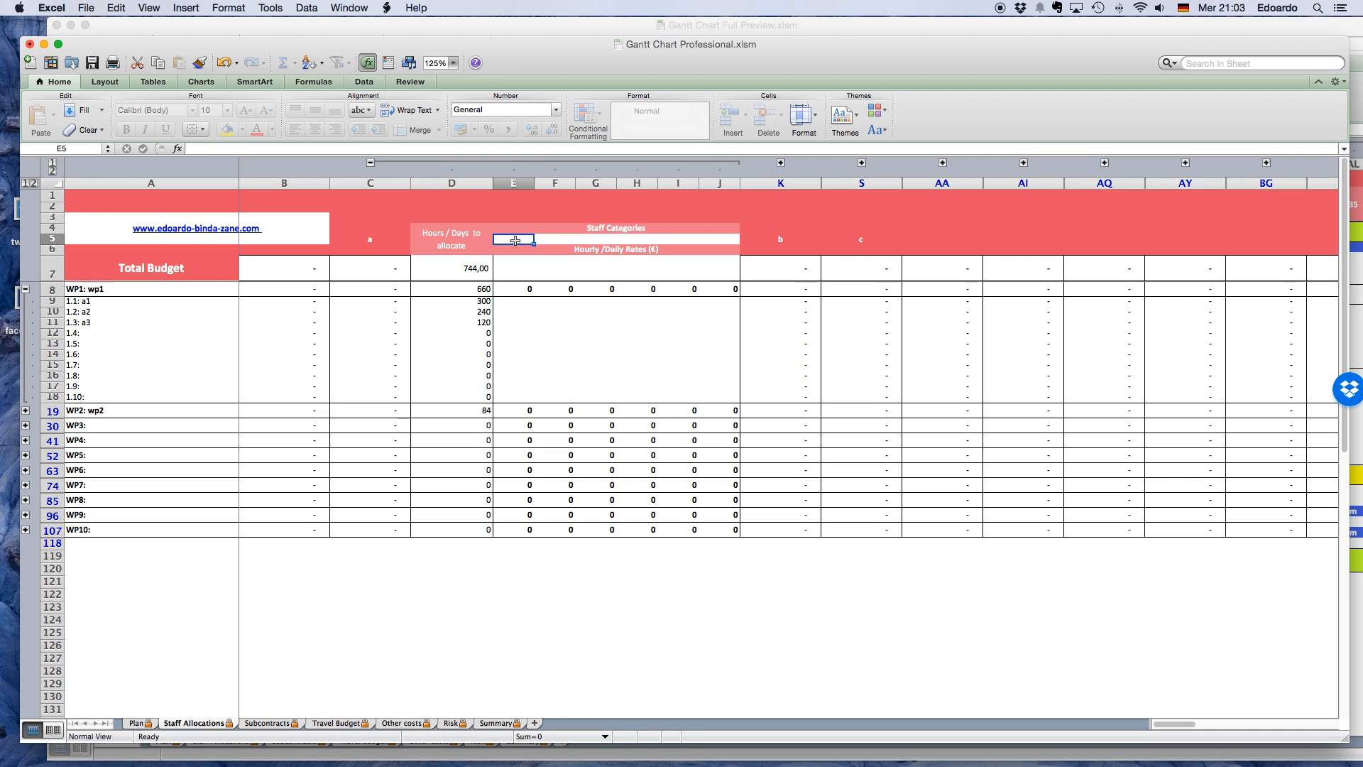
text(Cat)
key(Tab)
text(Senior)
key(Tab)
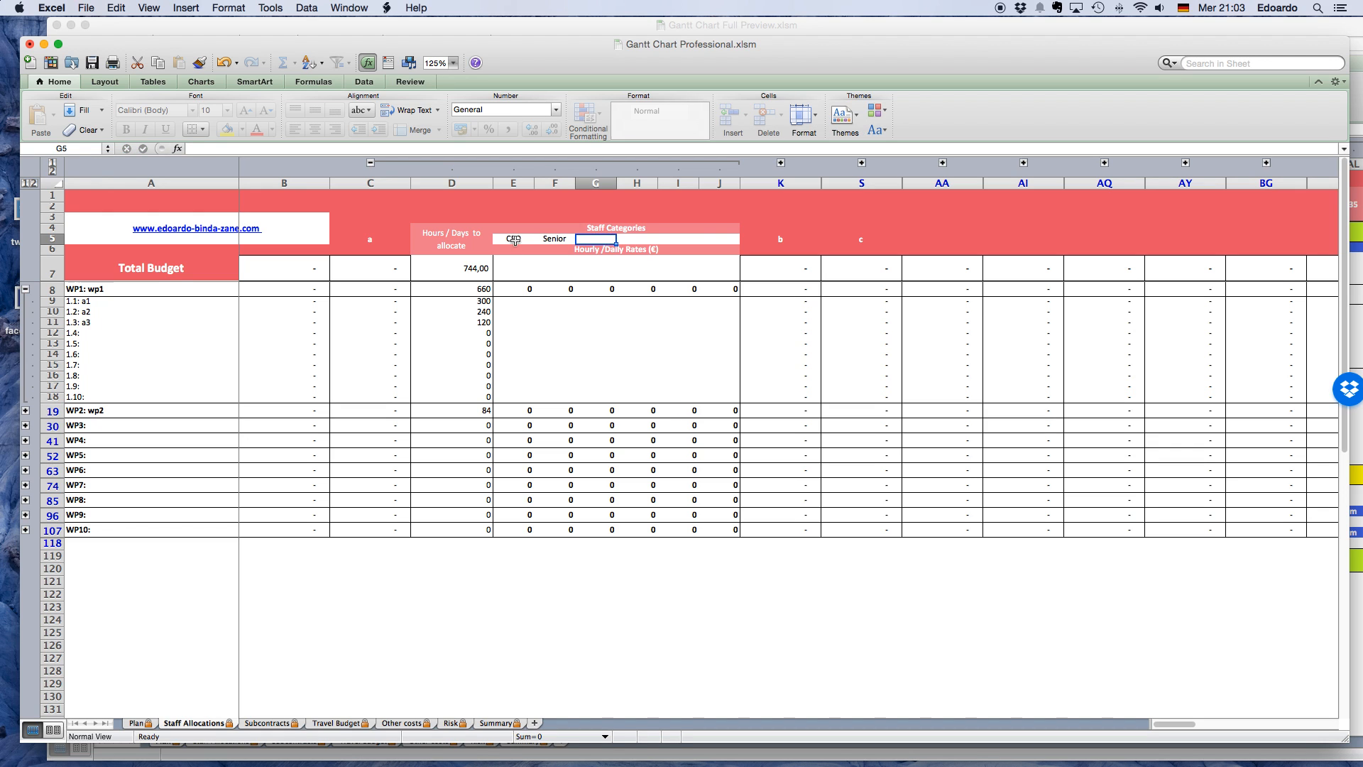
text(Junior)
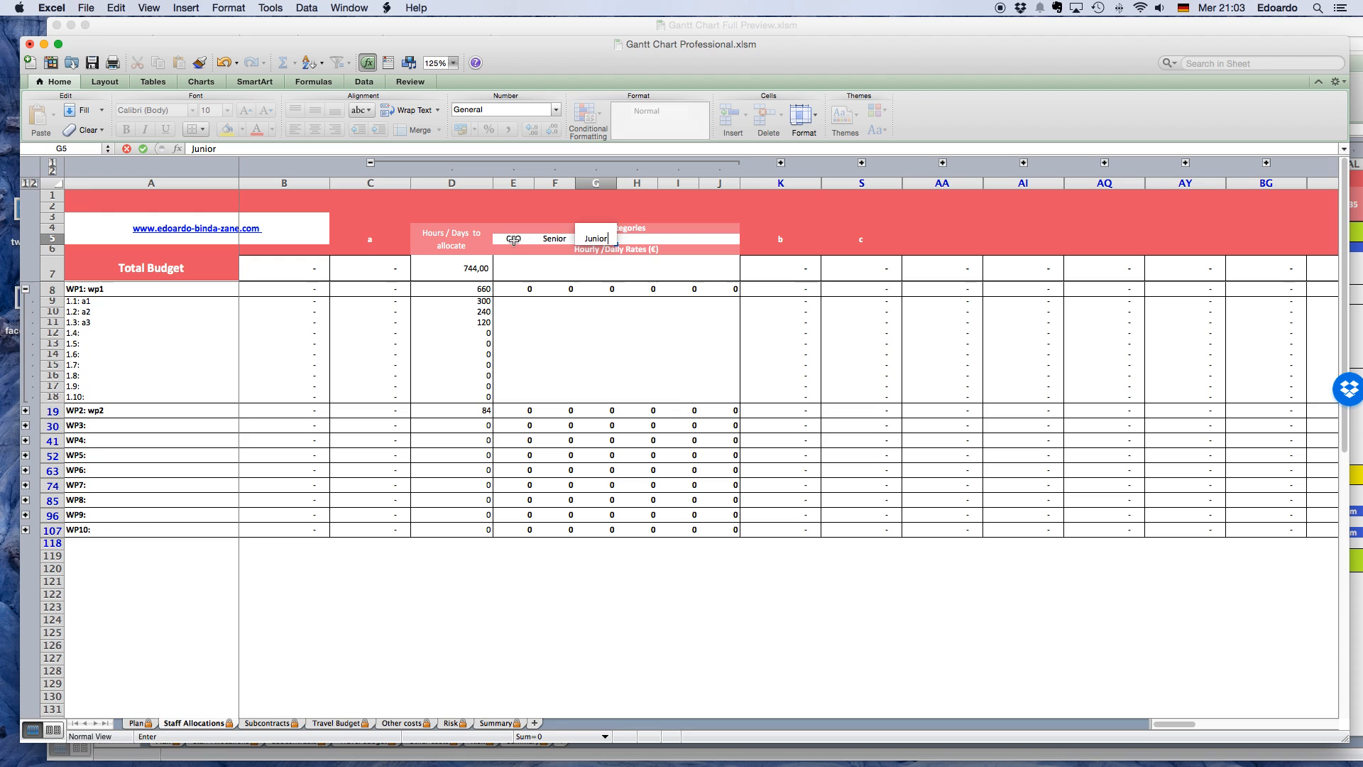
click(569, 339)
Change the rates heading under partner a's staff categories to "Daily Rates".
click(521, 269)
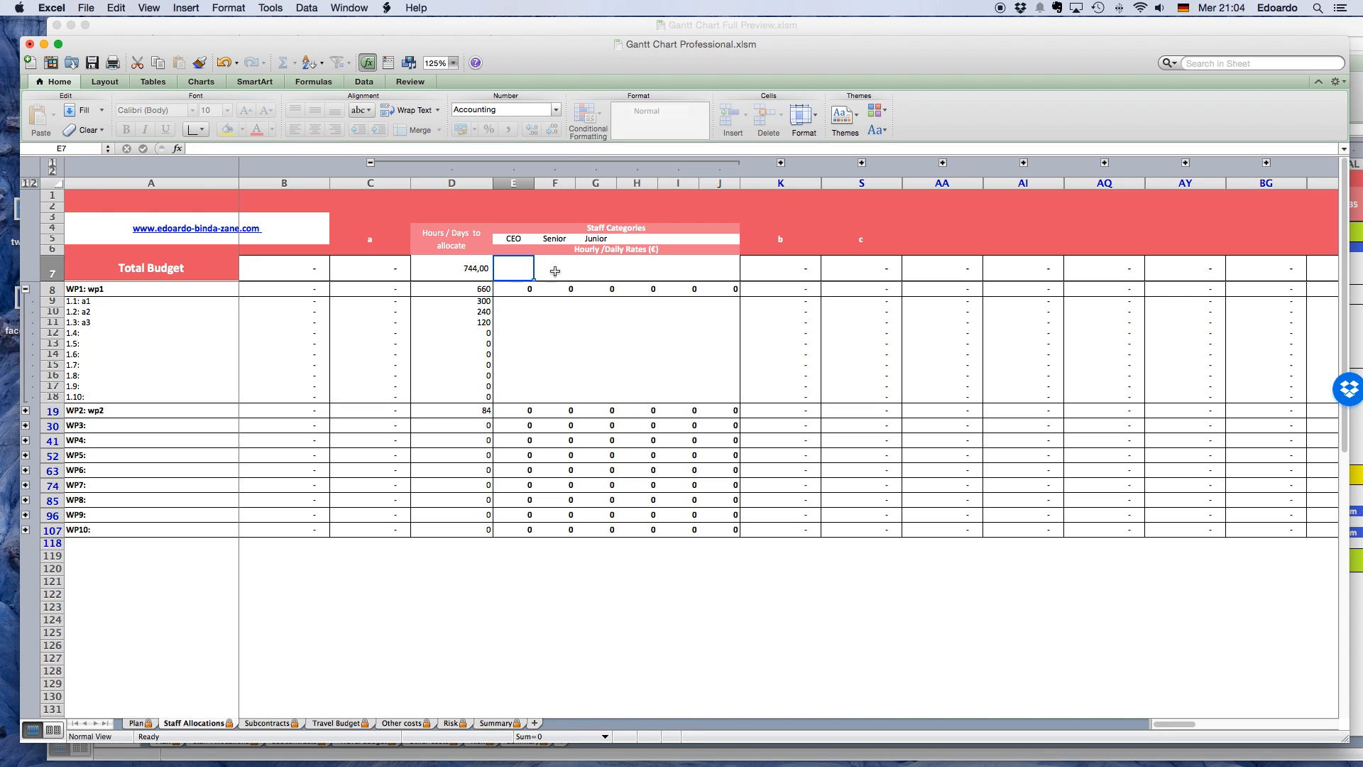
click(593, 252)
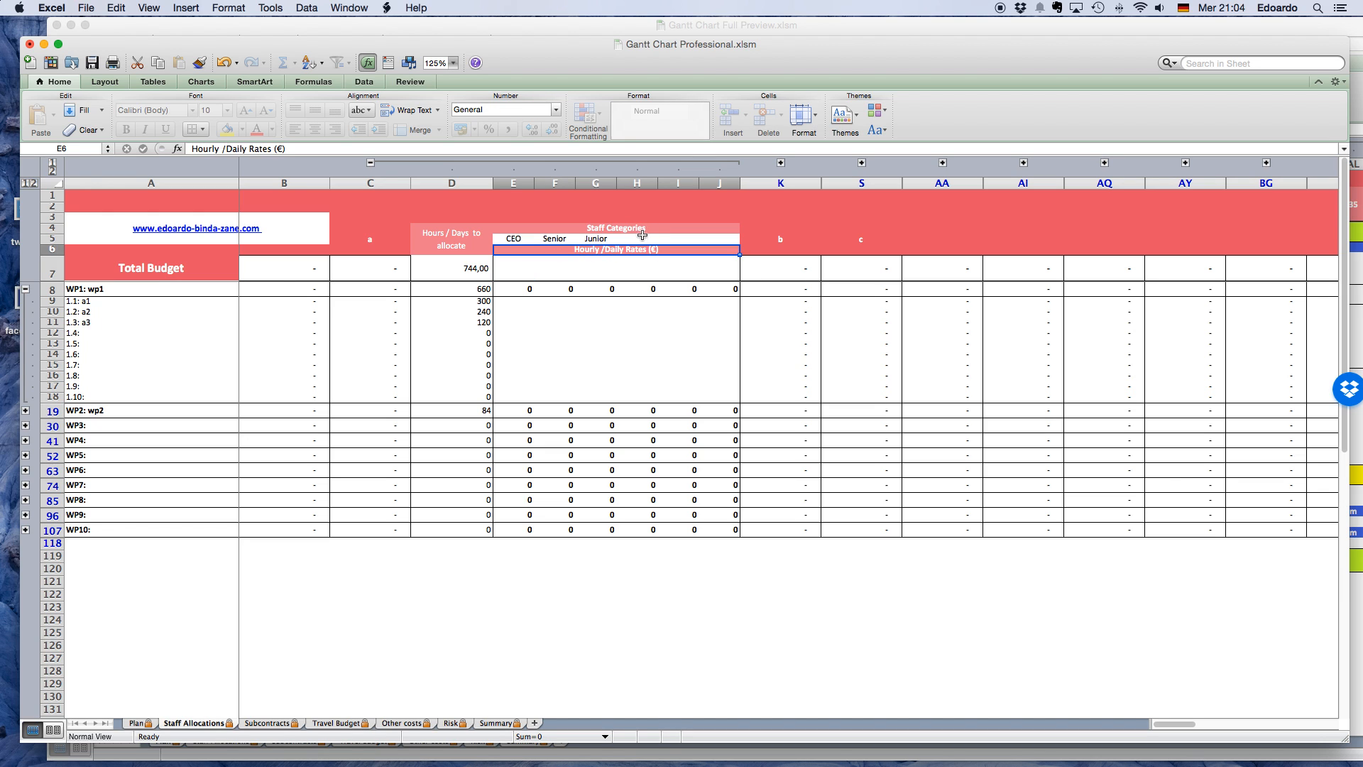
text(Daily Rates)
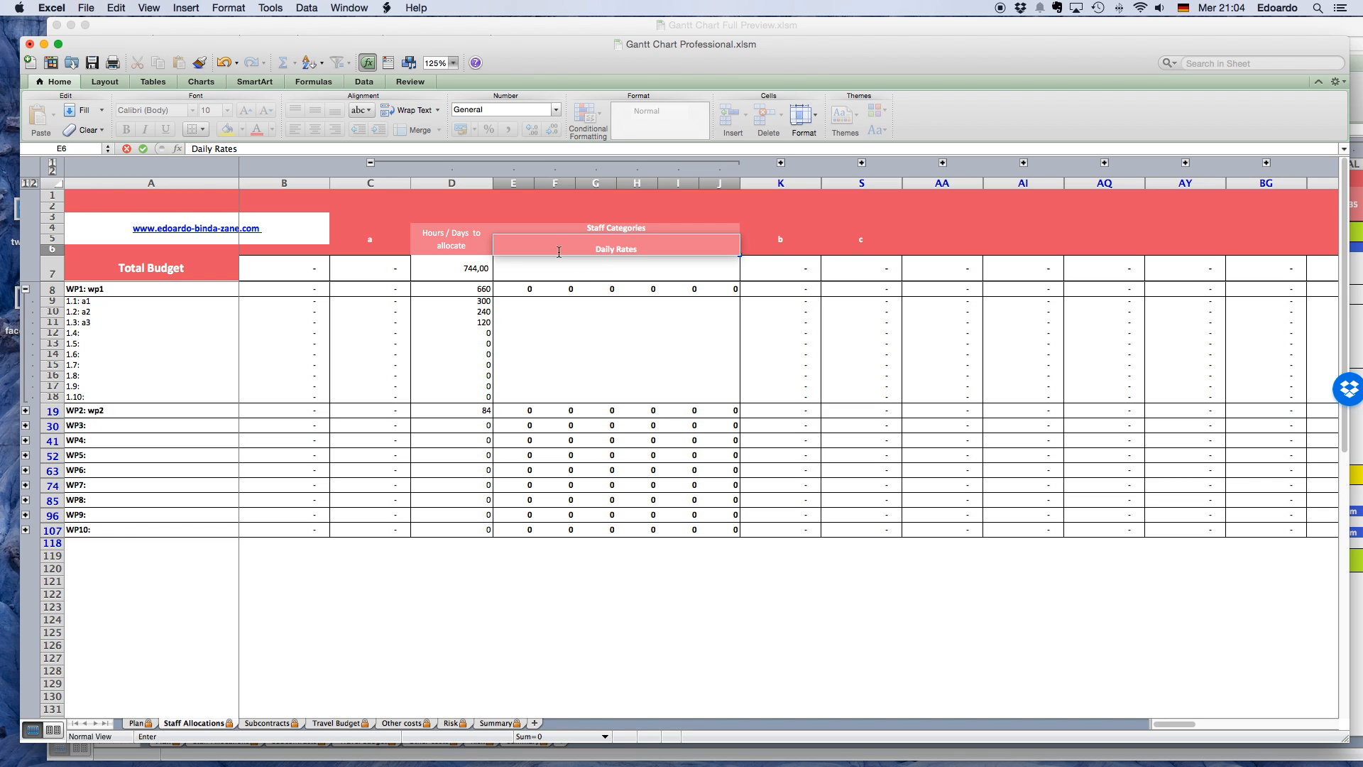
key(Return)
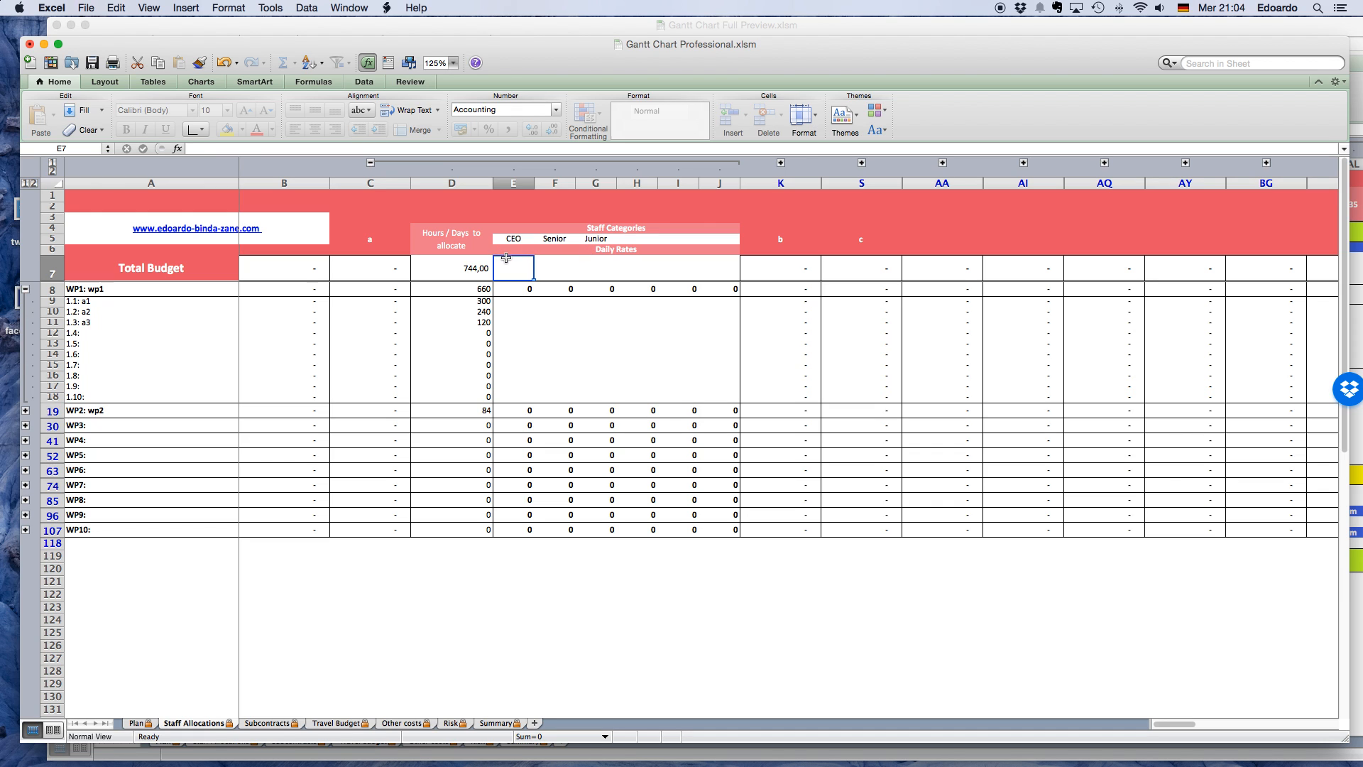
Enter partner a's daily rates as 750 for CEO, 457 for Senior and 349,99 for Junior.
text(750)
key(Return)
key(Right)
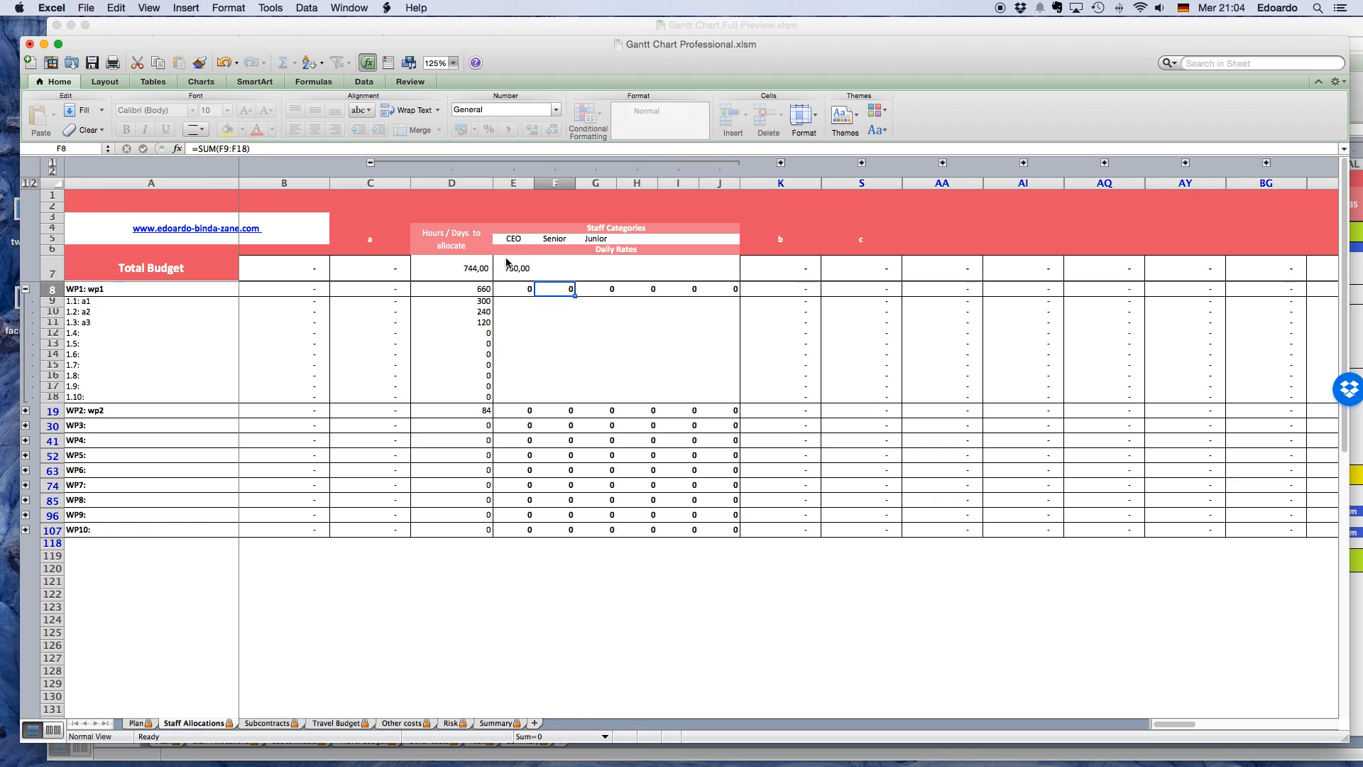
key(Up)
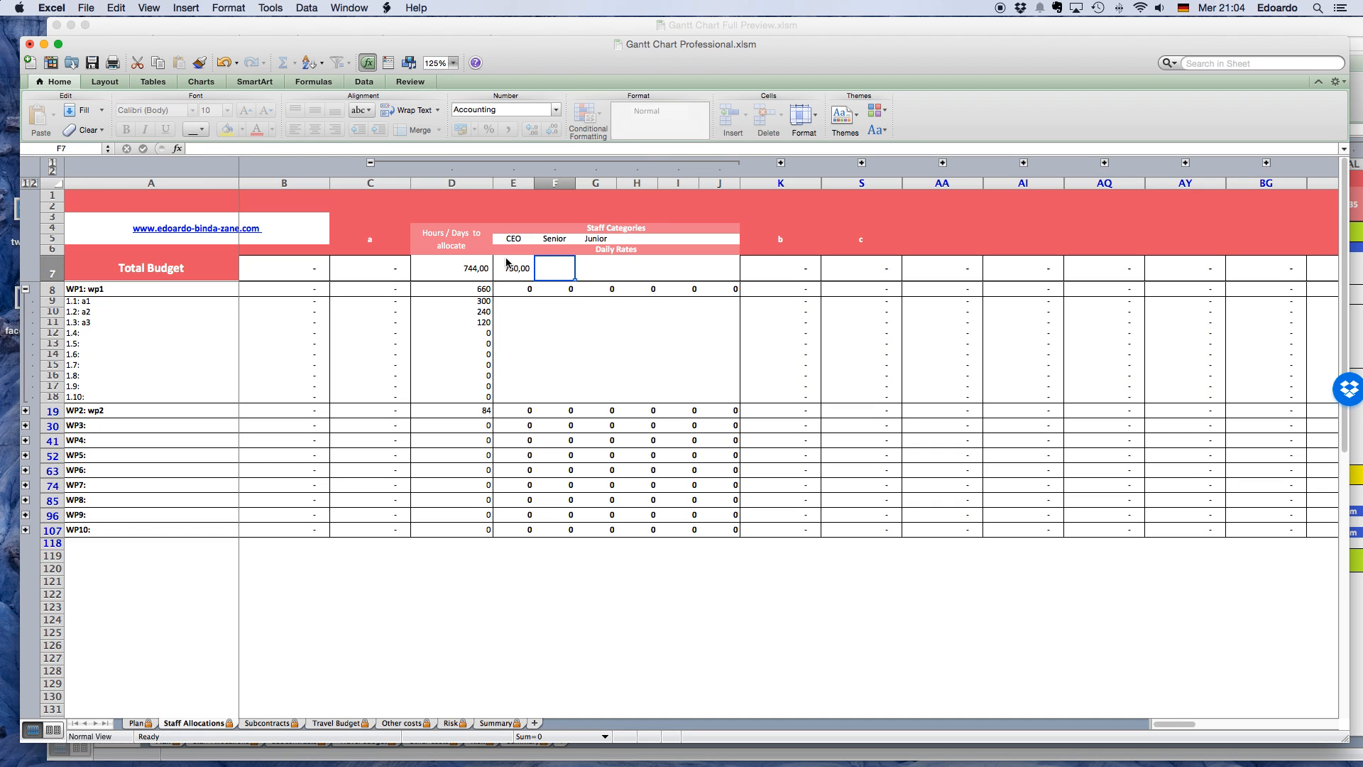
text(45)
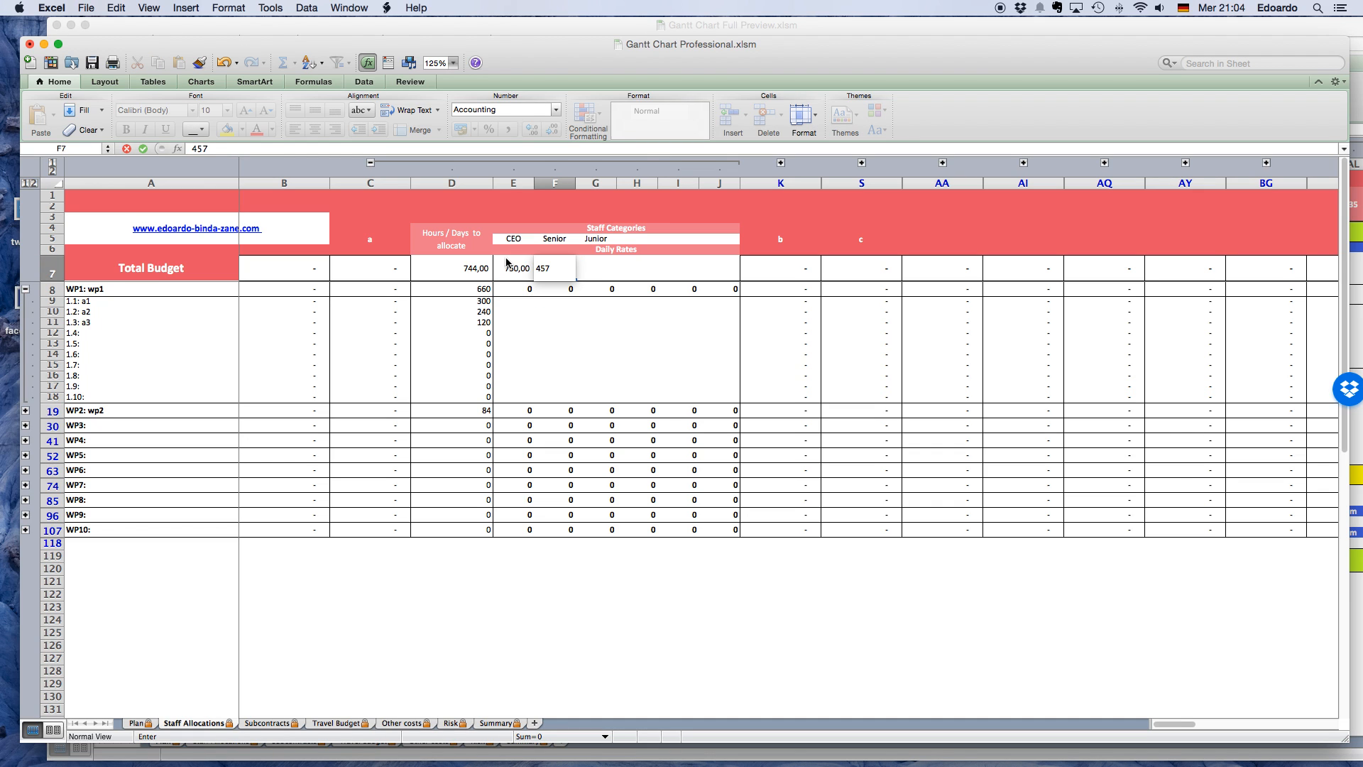
text(7)
key(Tab)
text(349)
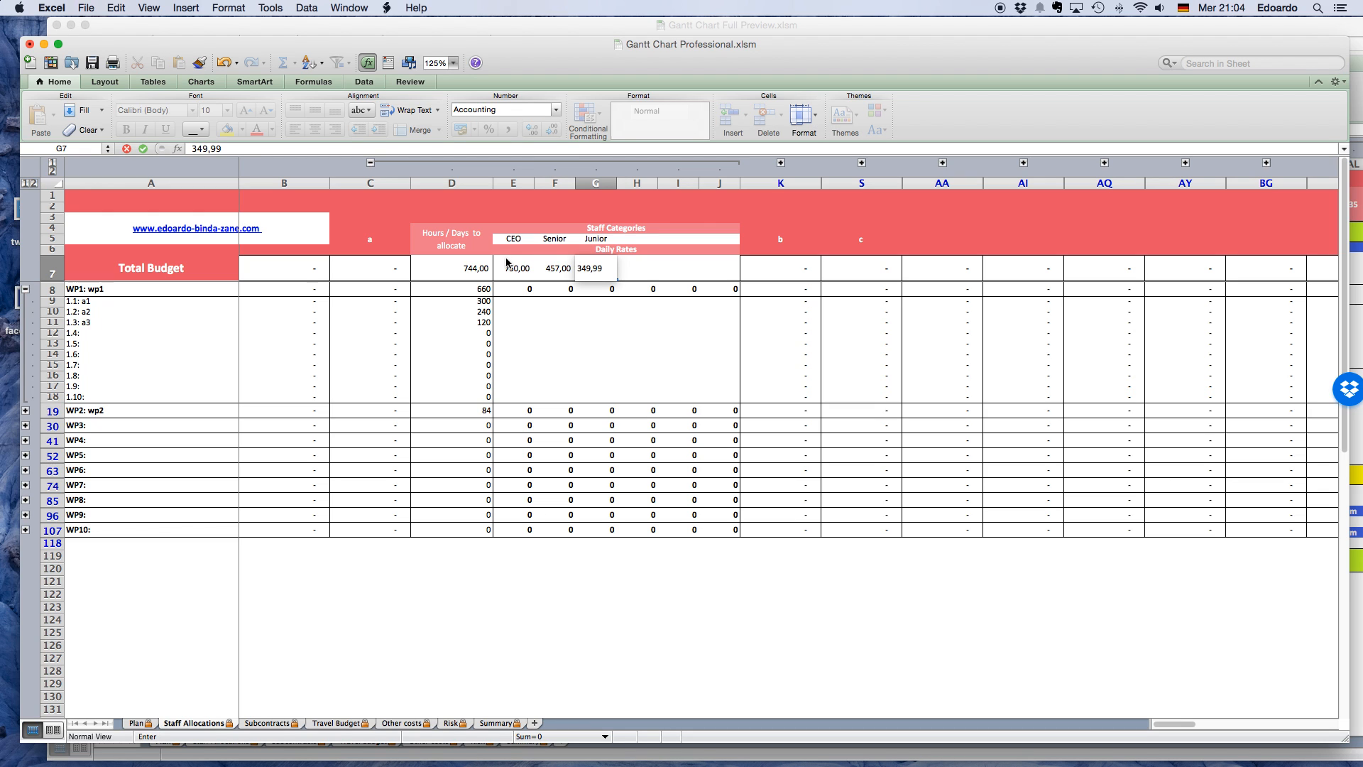
key(Return)
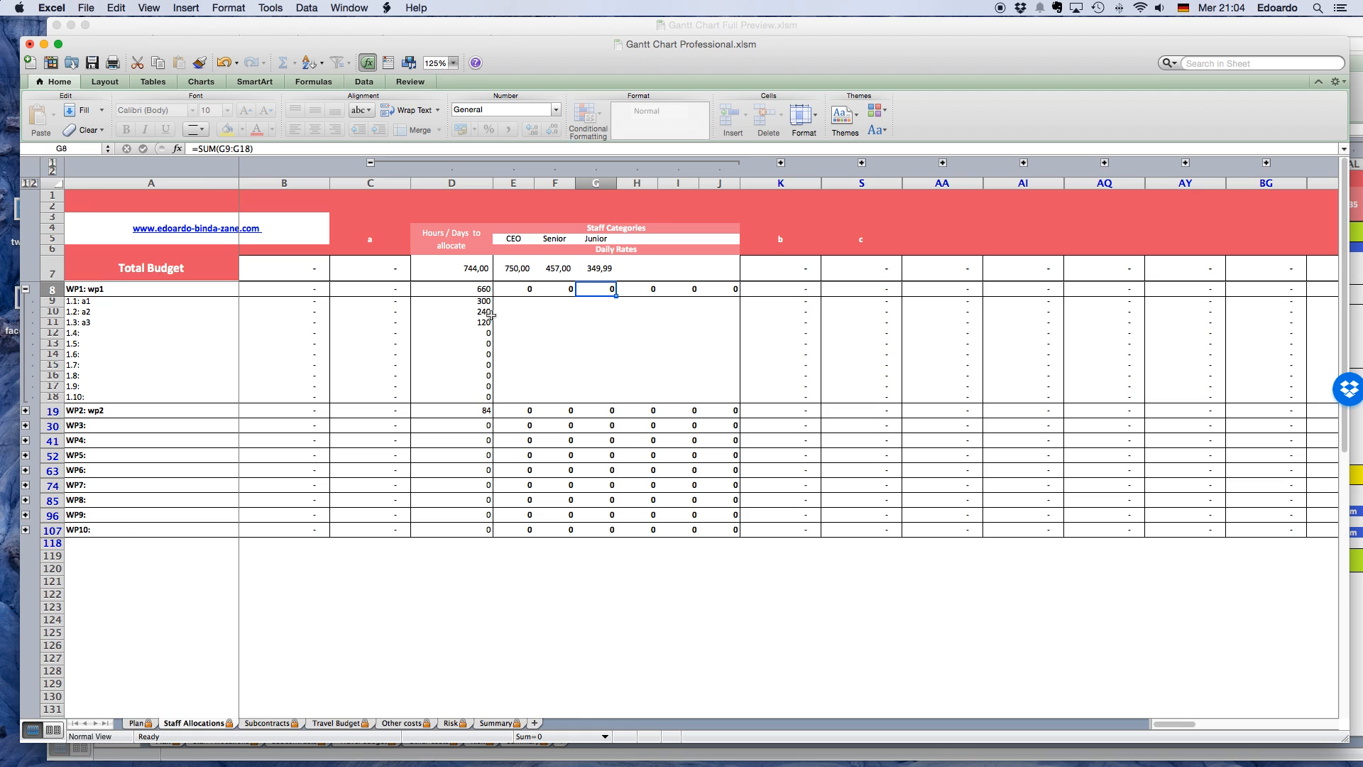
Allocate partner a's days on task a1 as 50 for CEO, 200 for Senior and 50 for Junior, and check the remaining days.
click(517, 308)
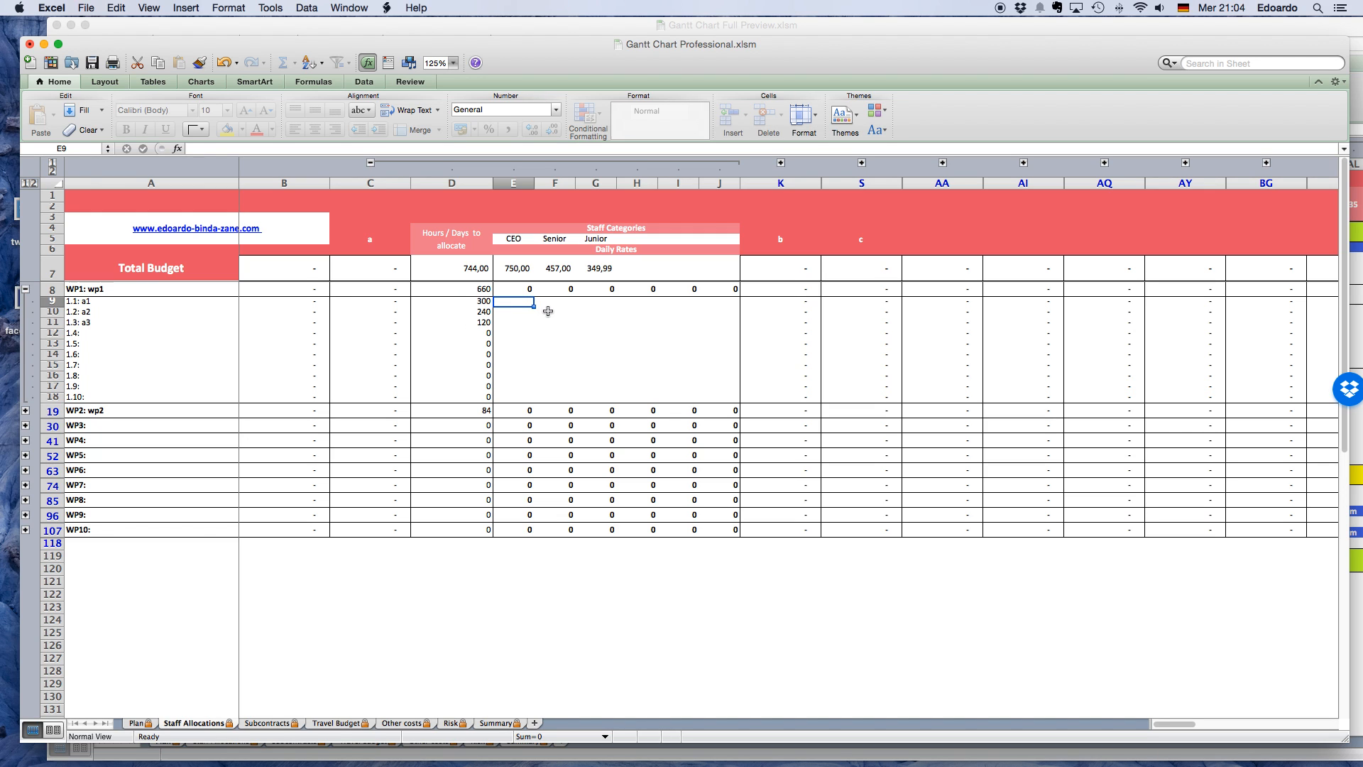
text(50)
key(Tab)
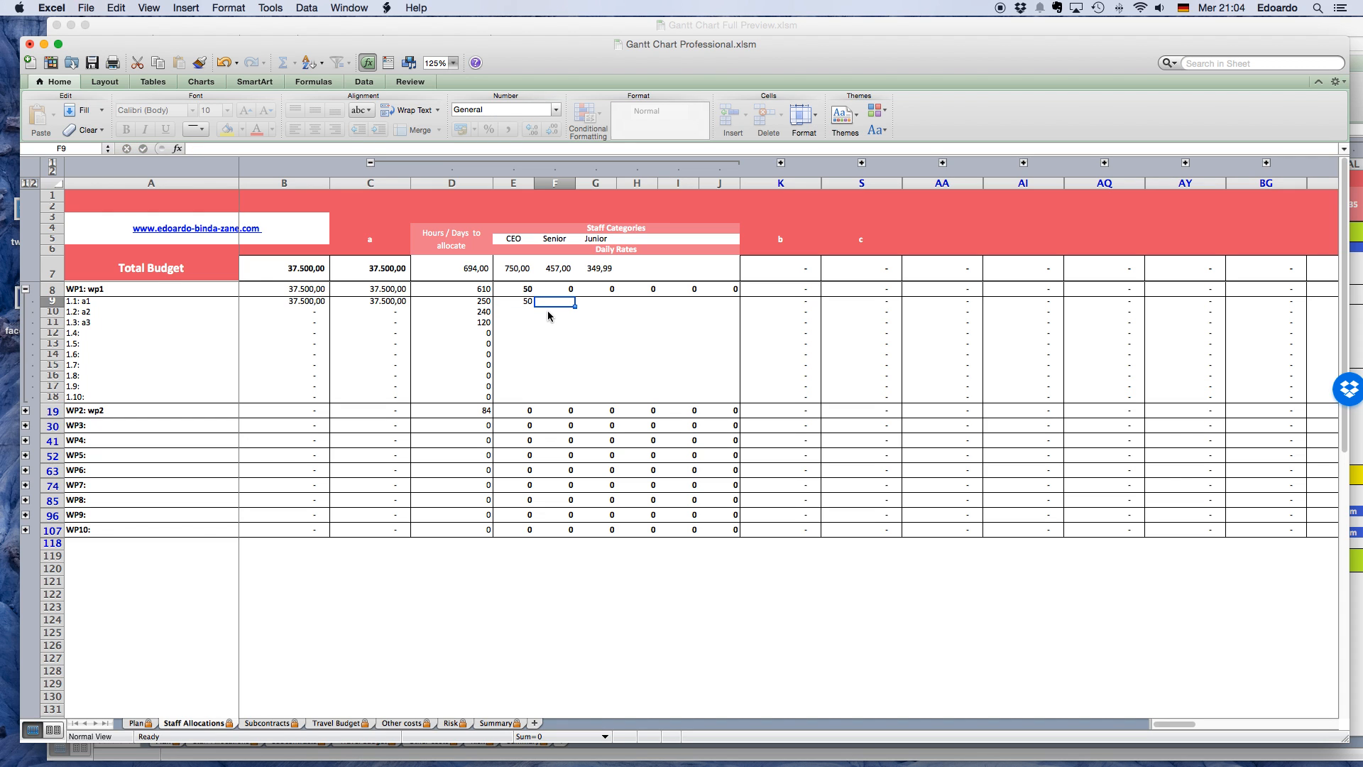
text(200)
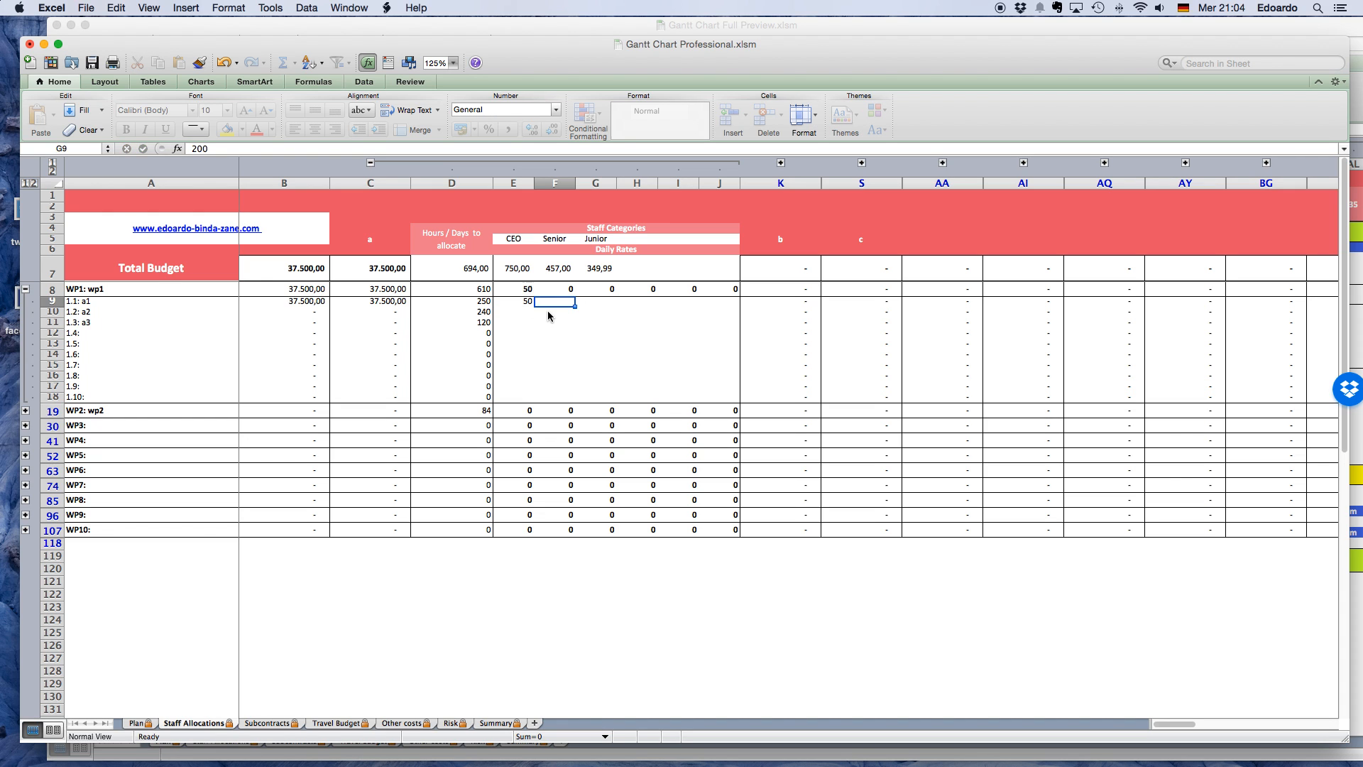
key(Tab)
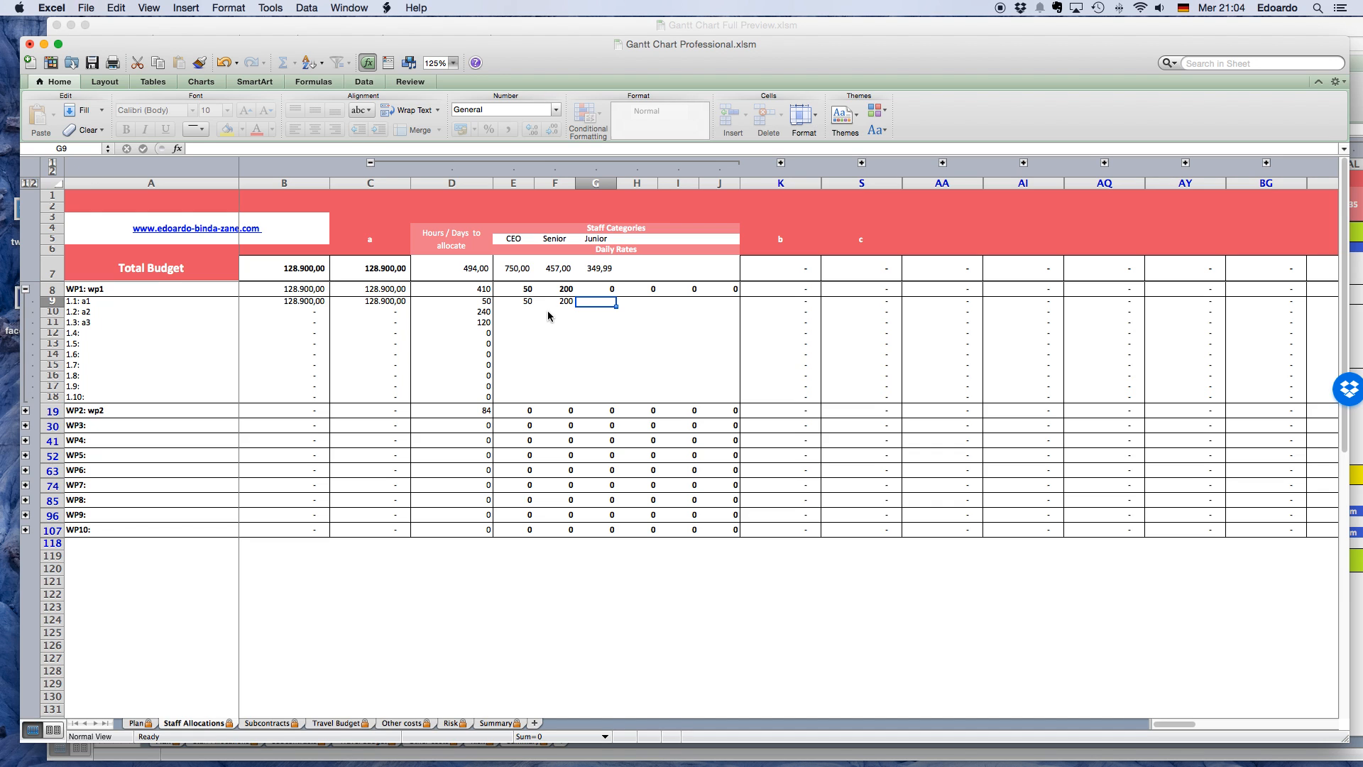
text(50)
key(Return)
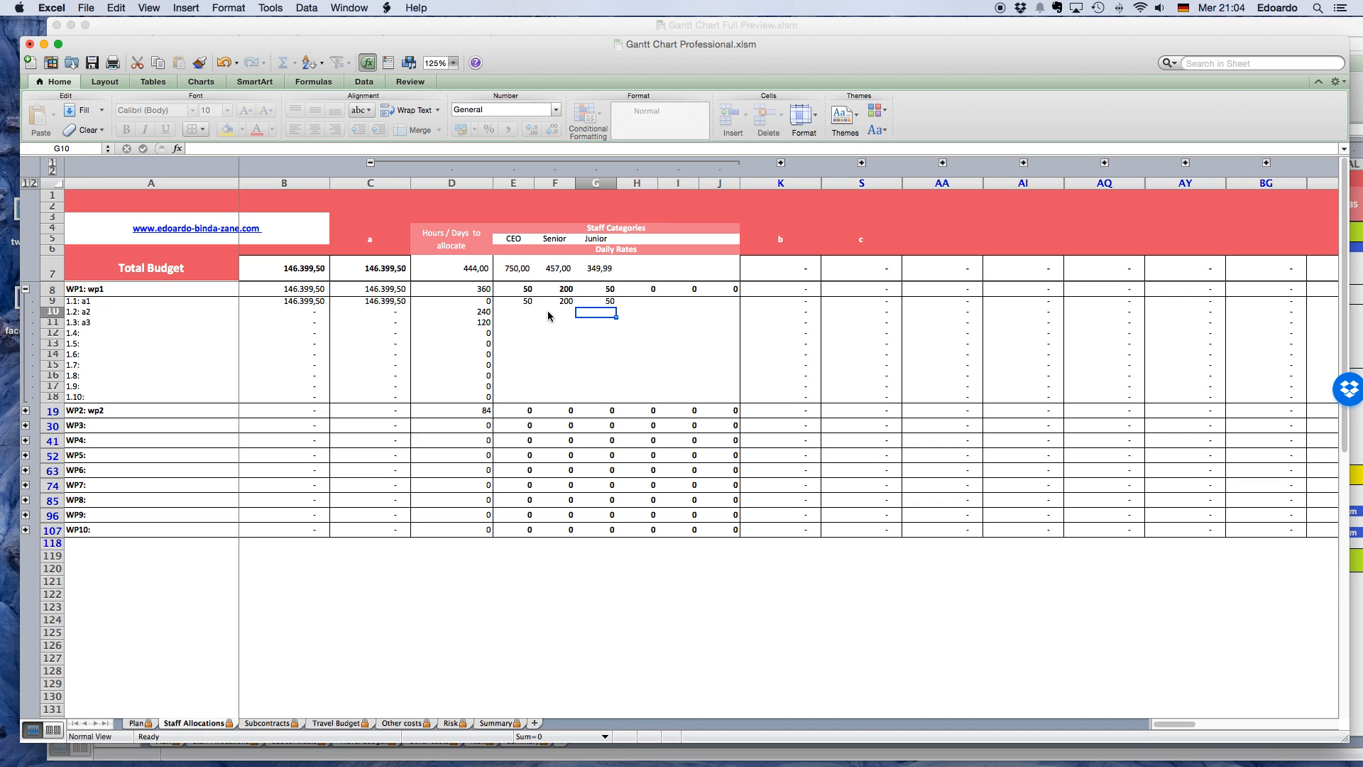
click(488, 303)
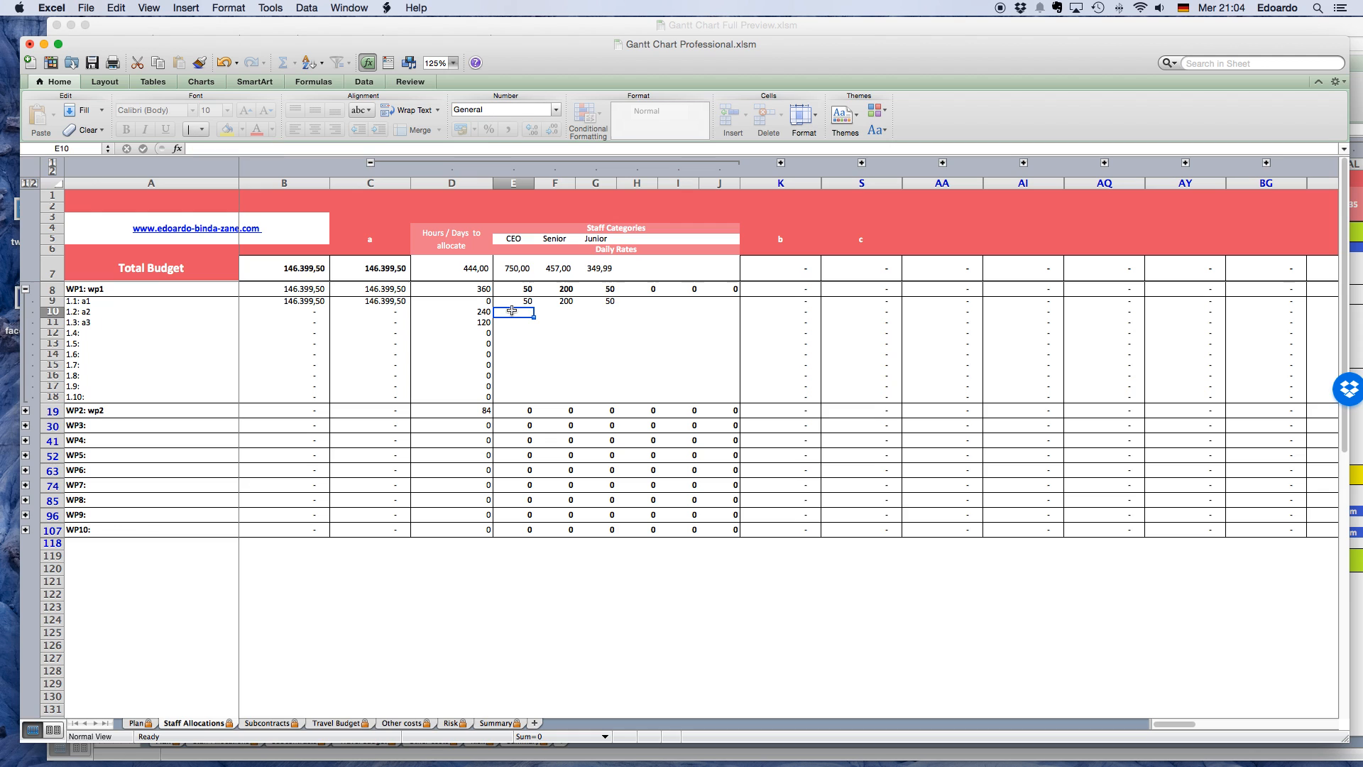
Allocate partner a's days on task a2 as 40 for CEO, 100 for Senior and 100 for Junior.
click(492, 311)
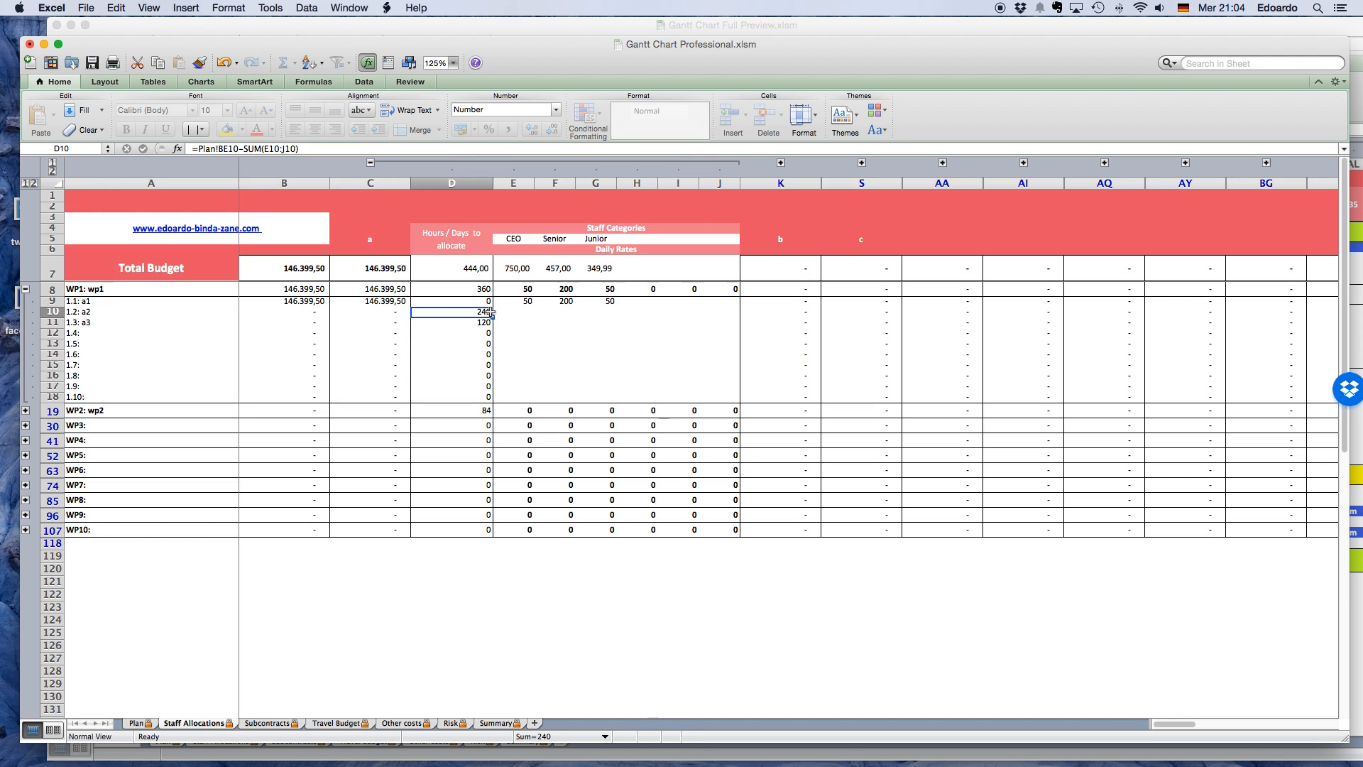
click(527, 314)
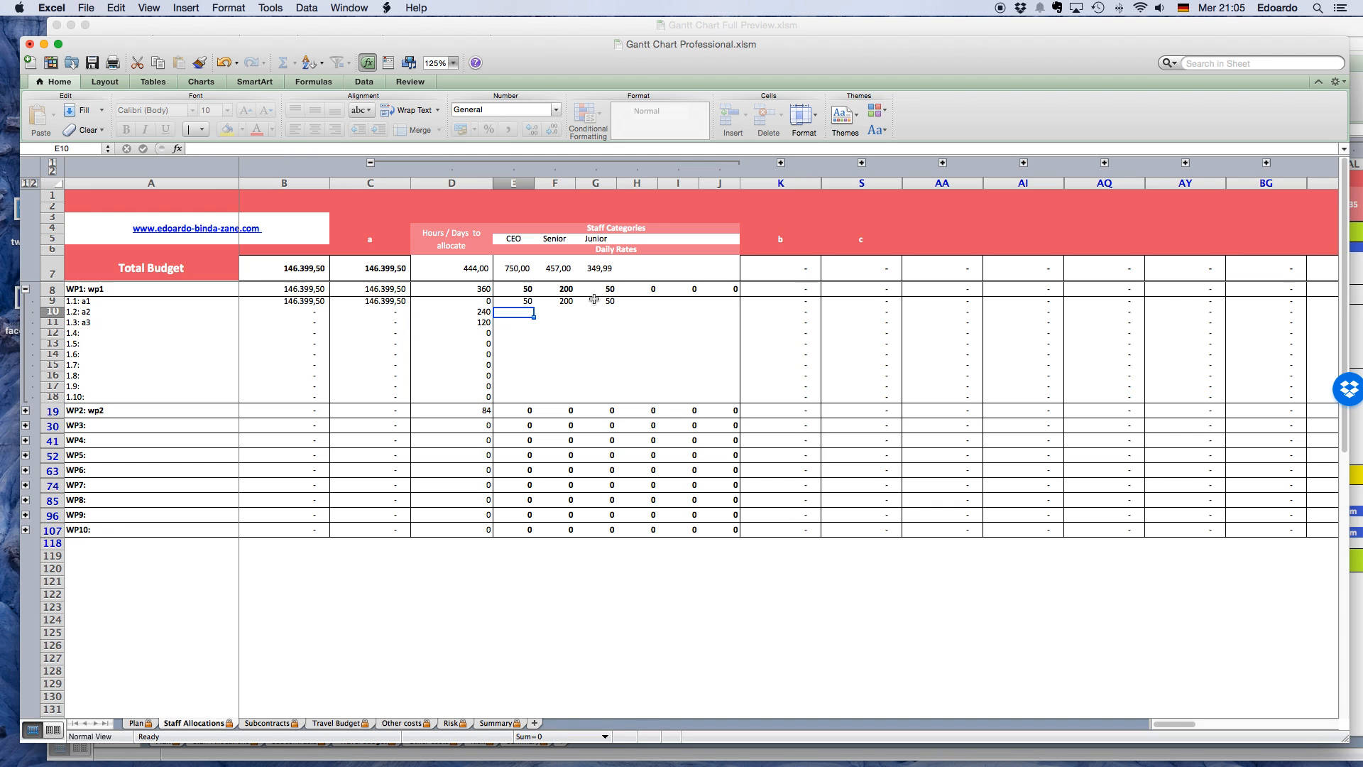
text(40)
key(Return)
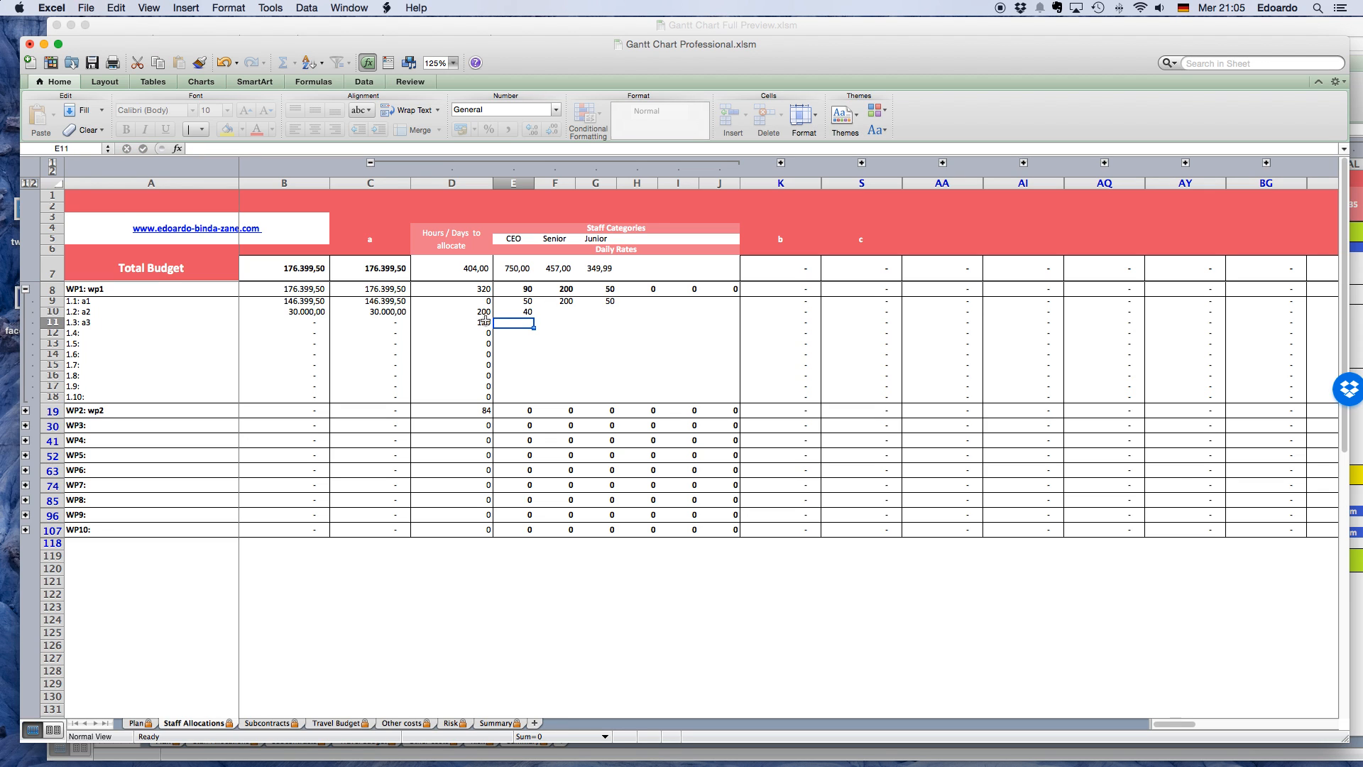
click(546, 313)
text(10)
key(Tab)
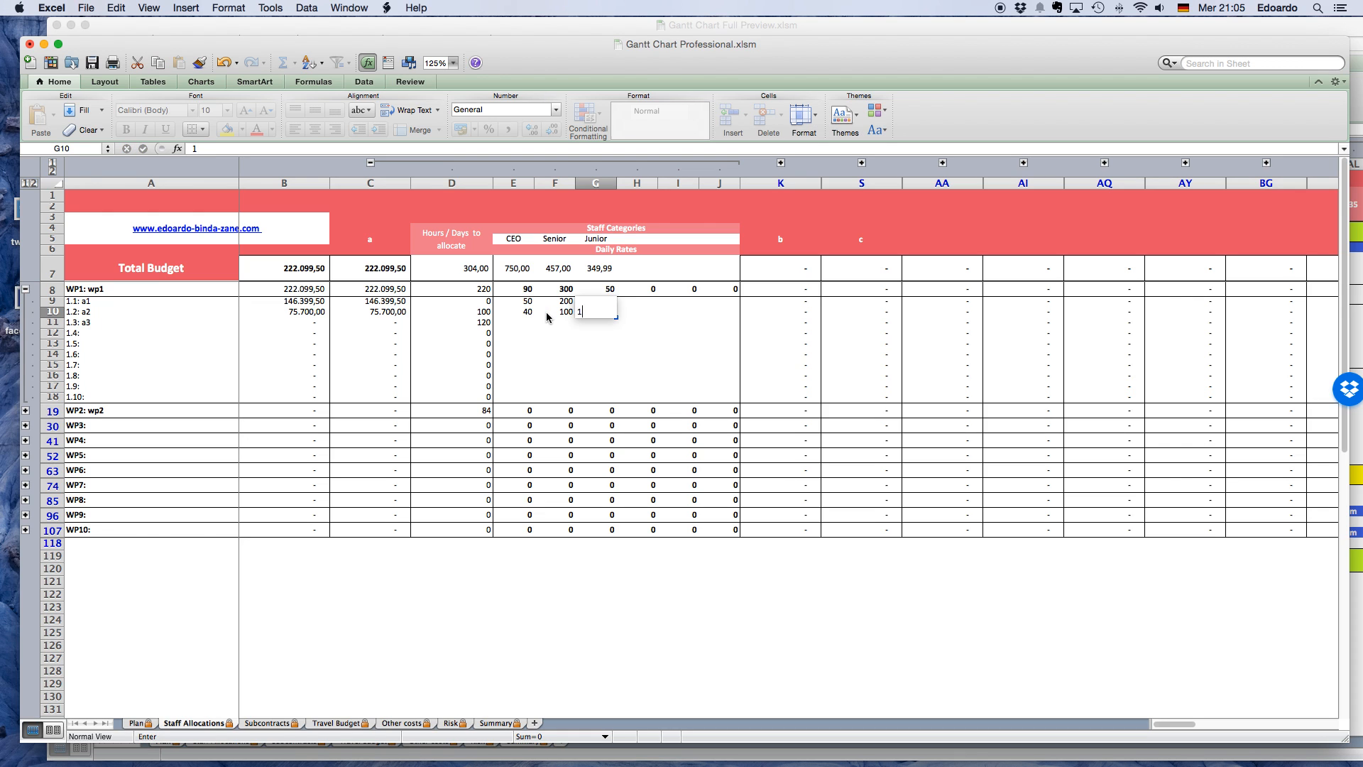
click(514, 323)
text(100)
key(Return)
Allocate partner a's days on task a3 as 20 for CEO, 50 for Senior and 50 for Junior, and check the task's cost formula.
text(20)
key(Tab)
text(50)
key(Tab)
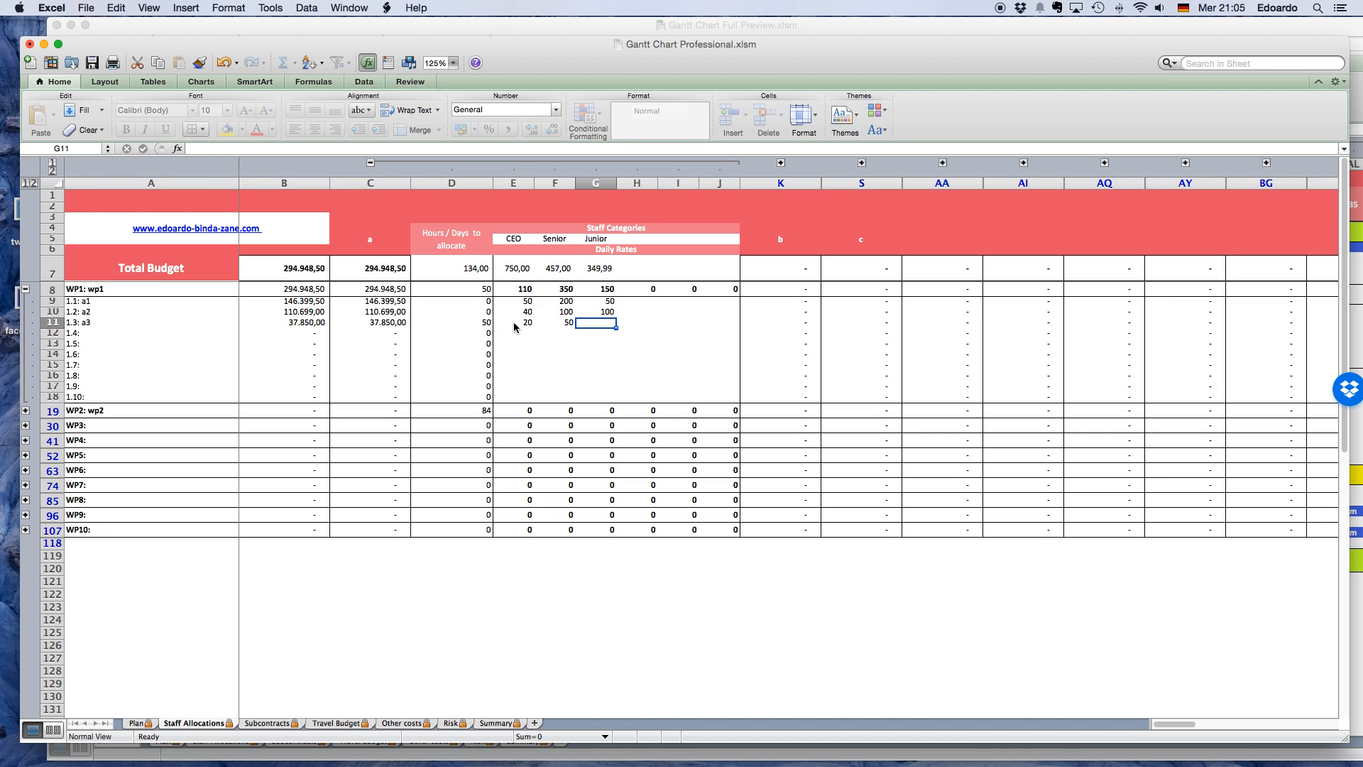
text(50)
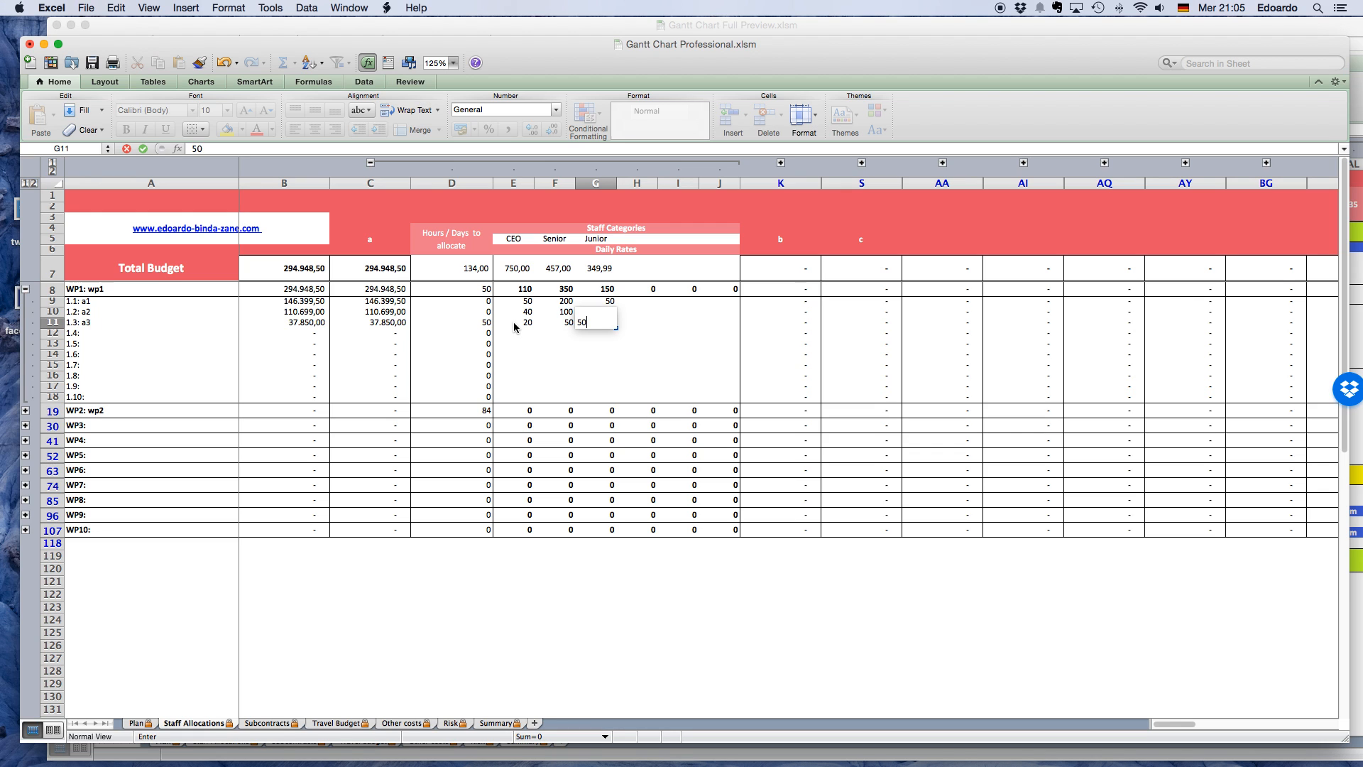
click(601, 354)
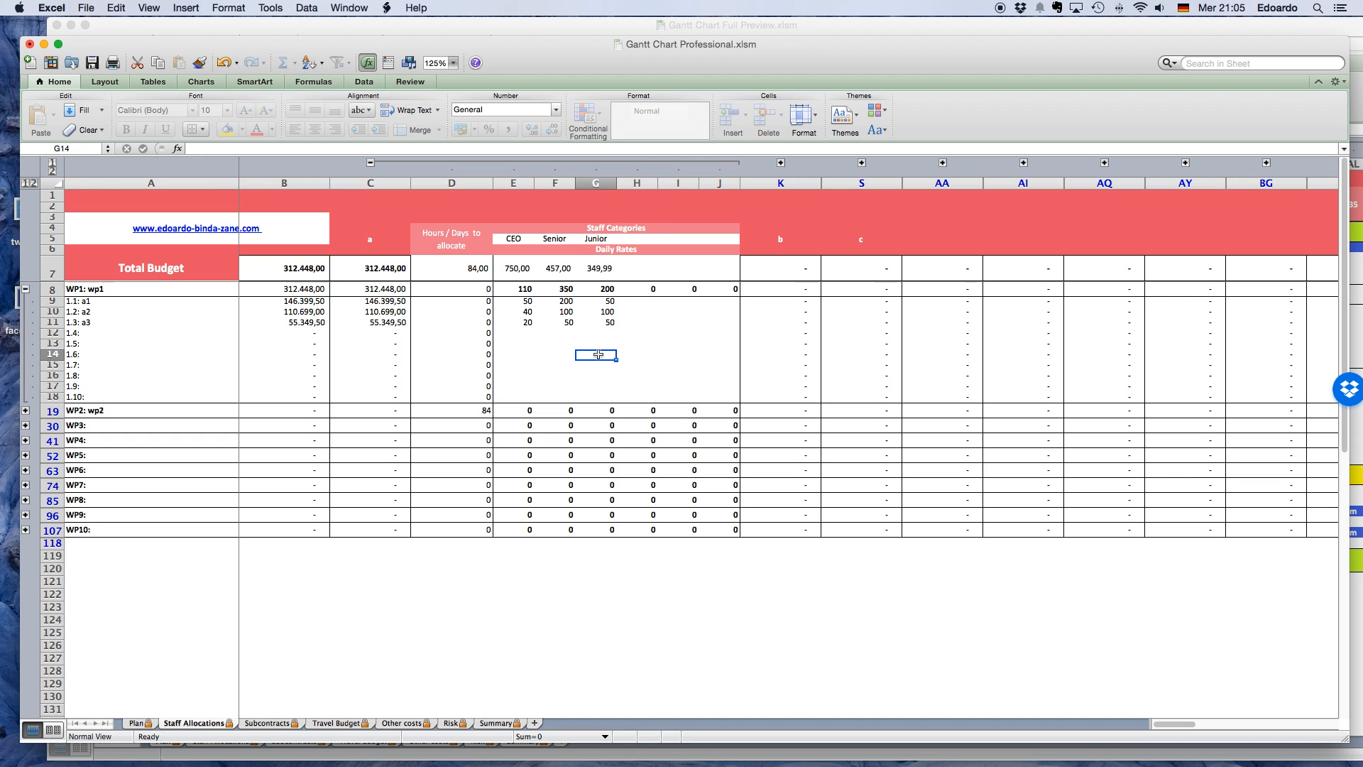
click(397, 320)
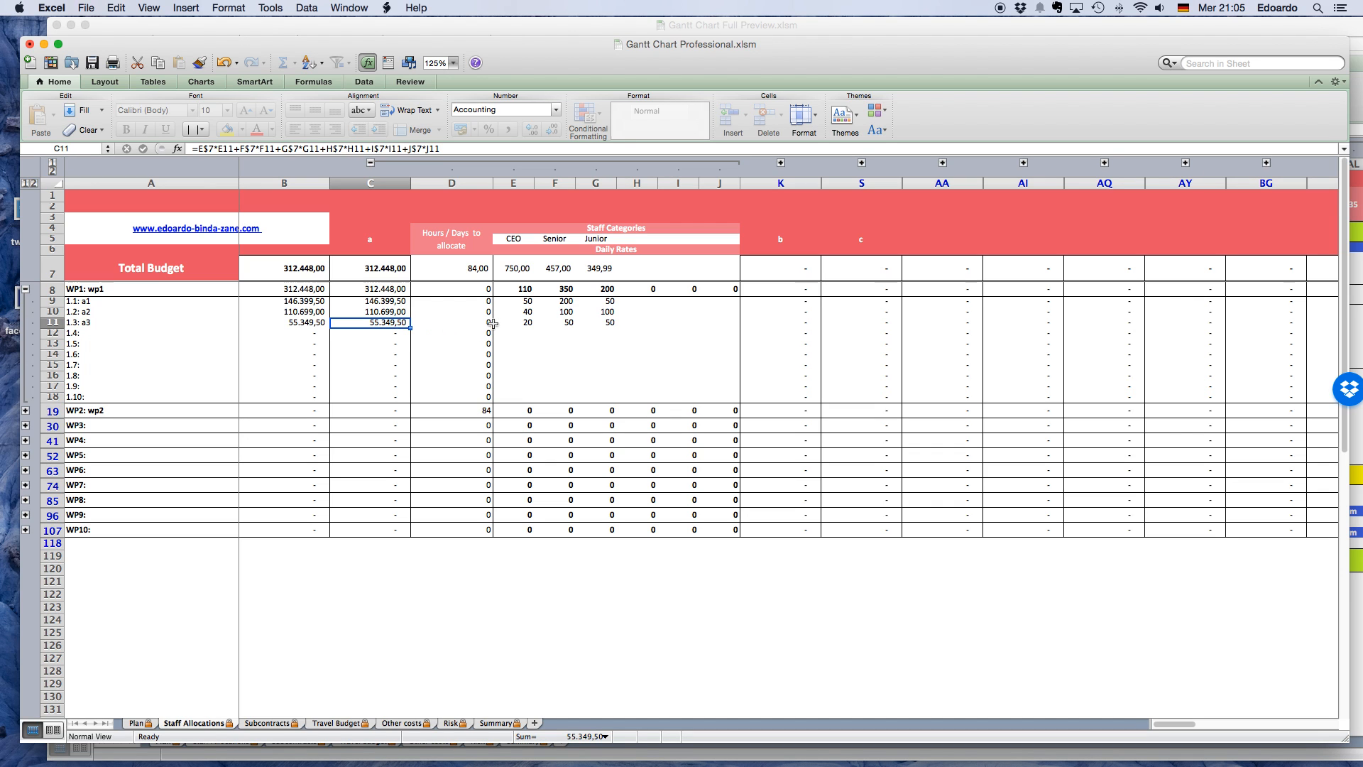
click(524, 324)
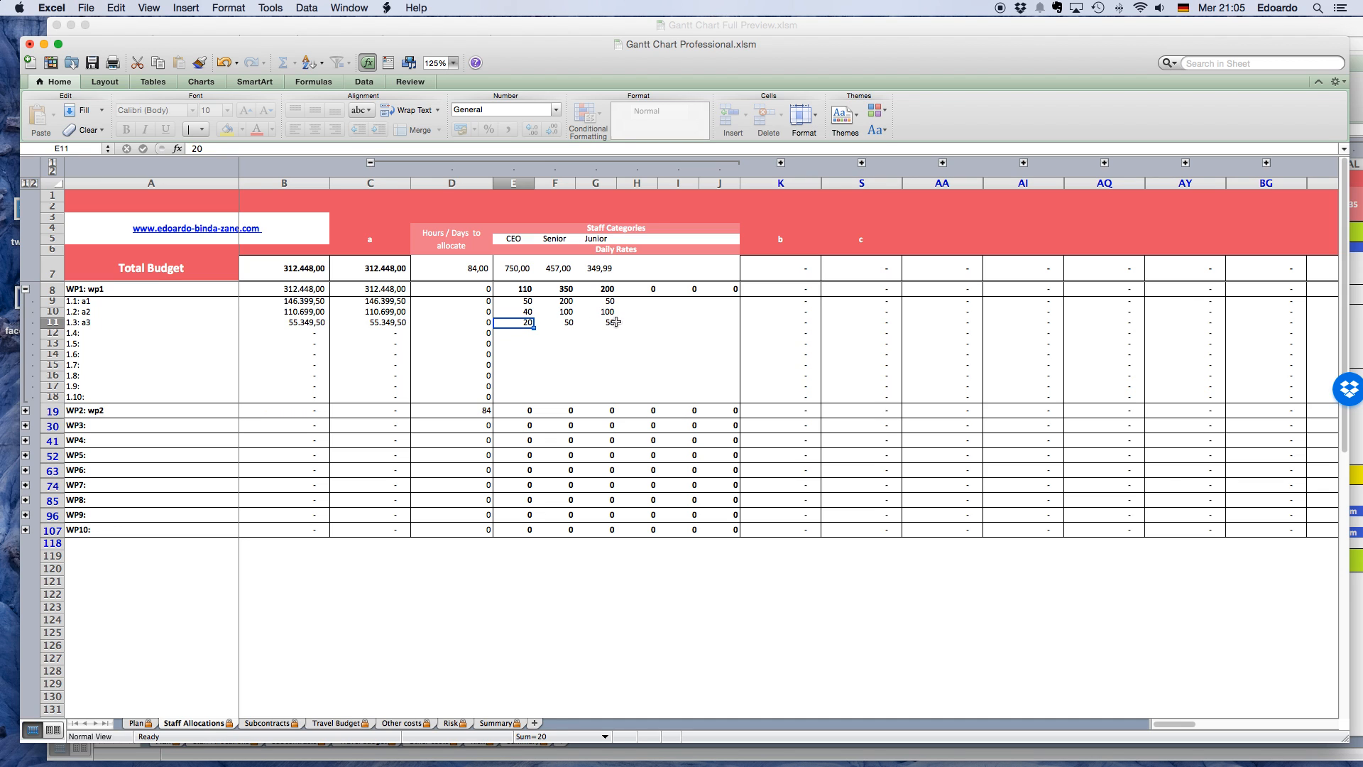
click(398, 321)
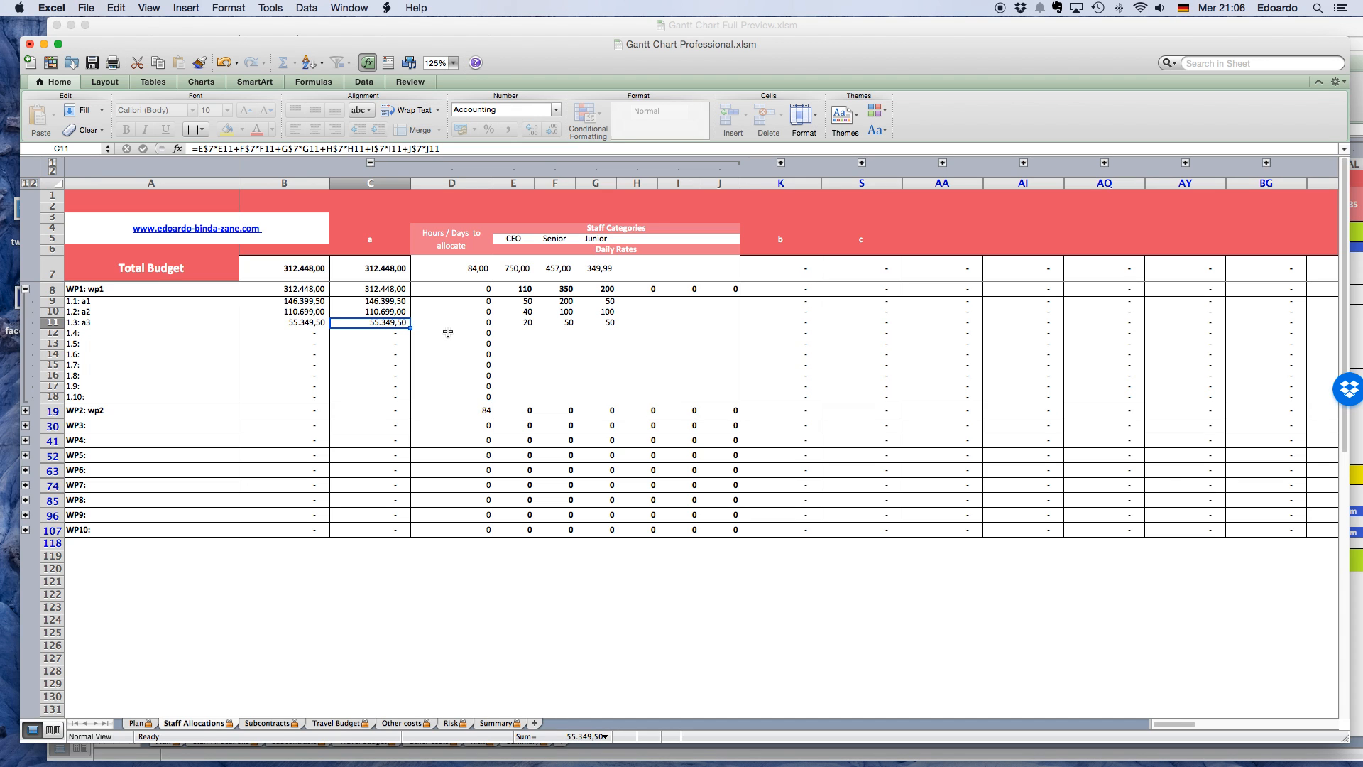
Expand WP2's tasks and partner b's staff columns to examine the days to allocate, and collapse both again.
click(26, 412)
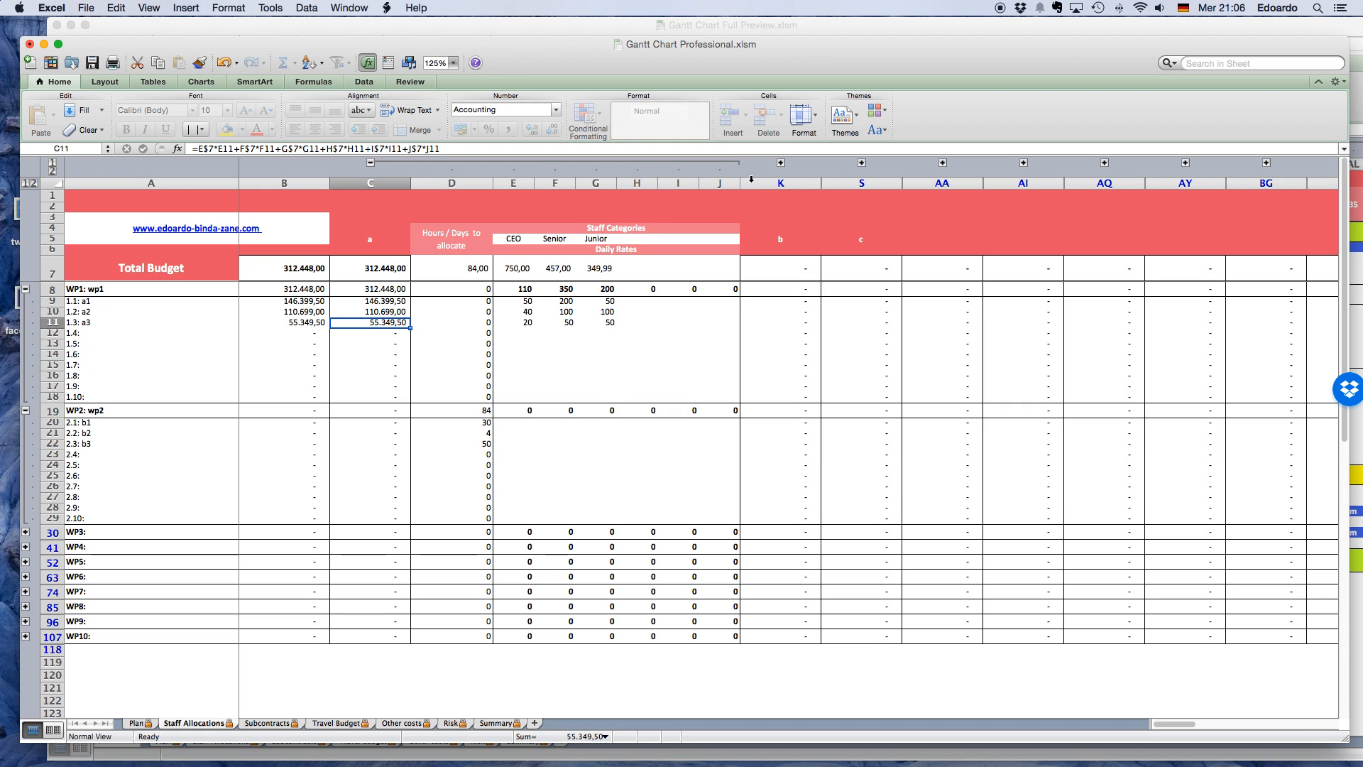
click(781, 164)
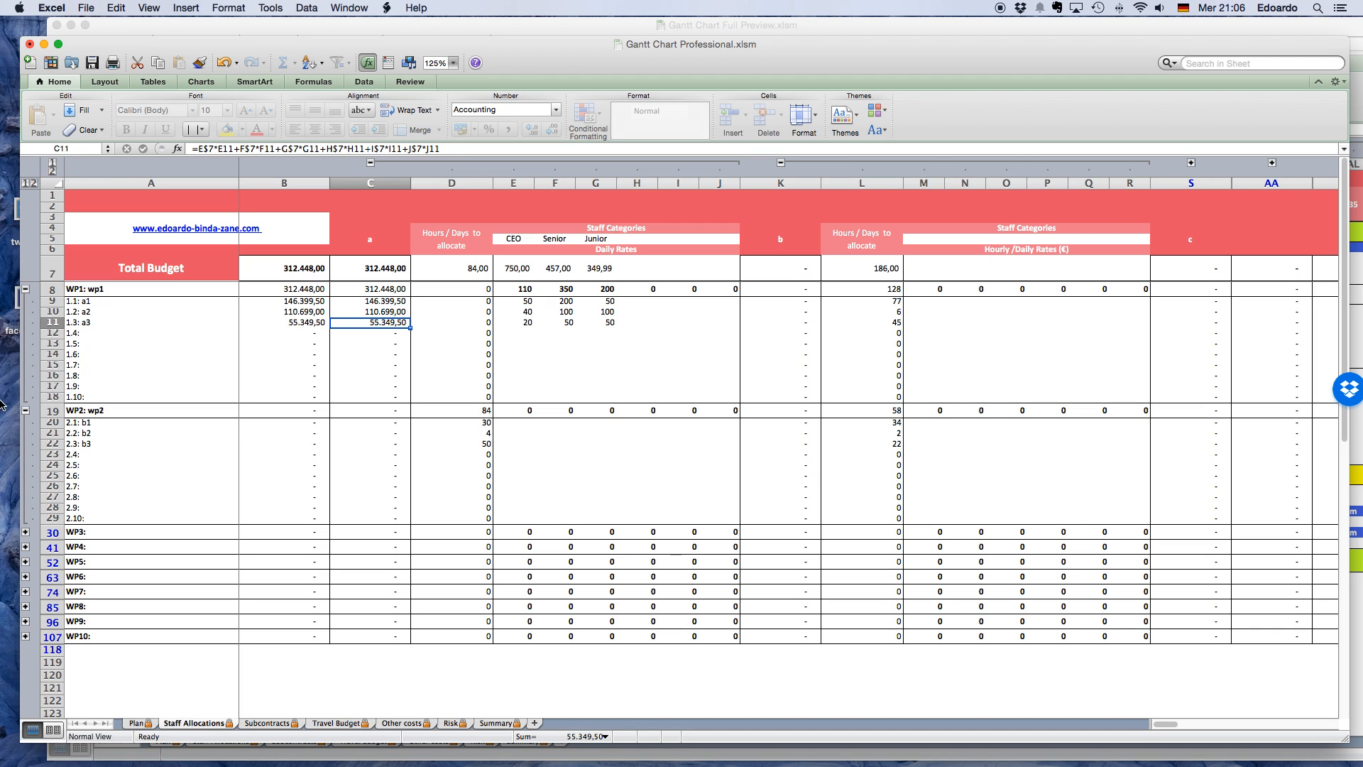
click(26, 410)
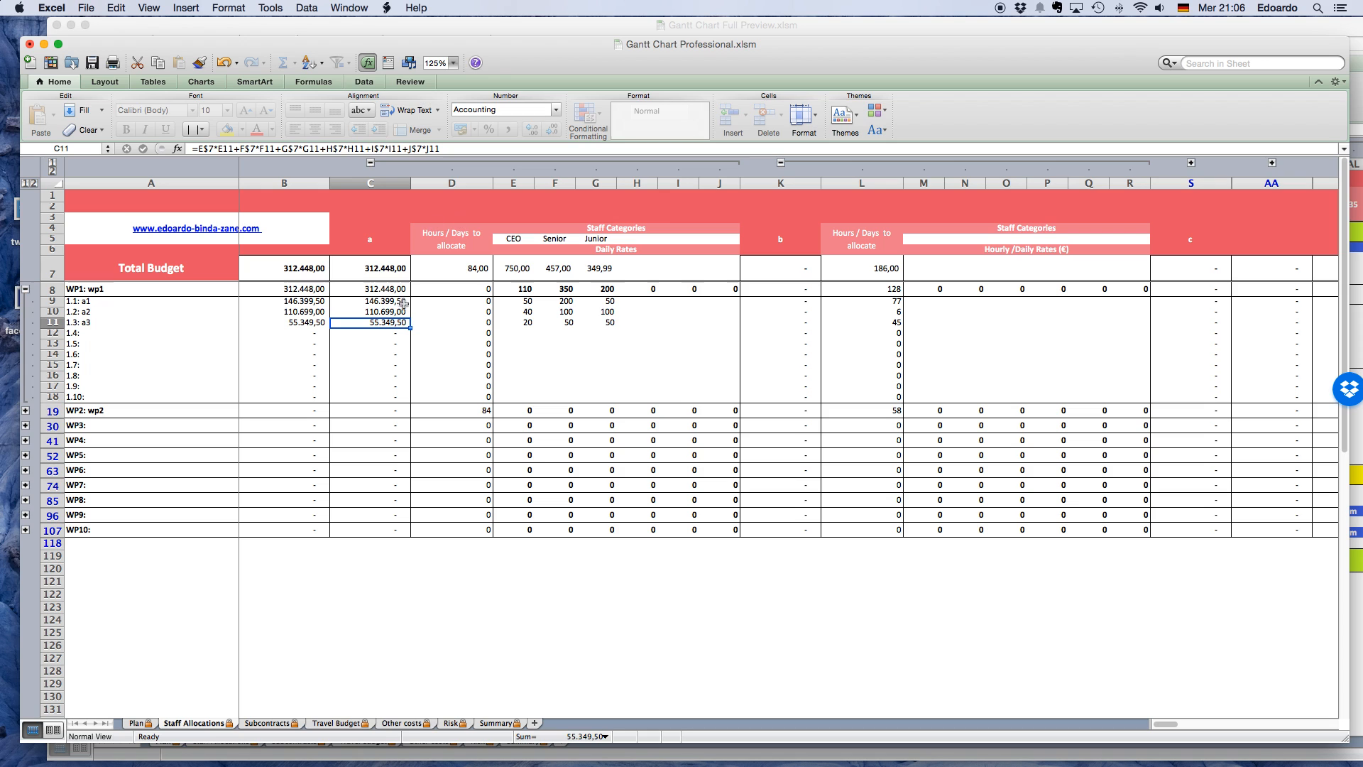
click(781, 164)
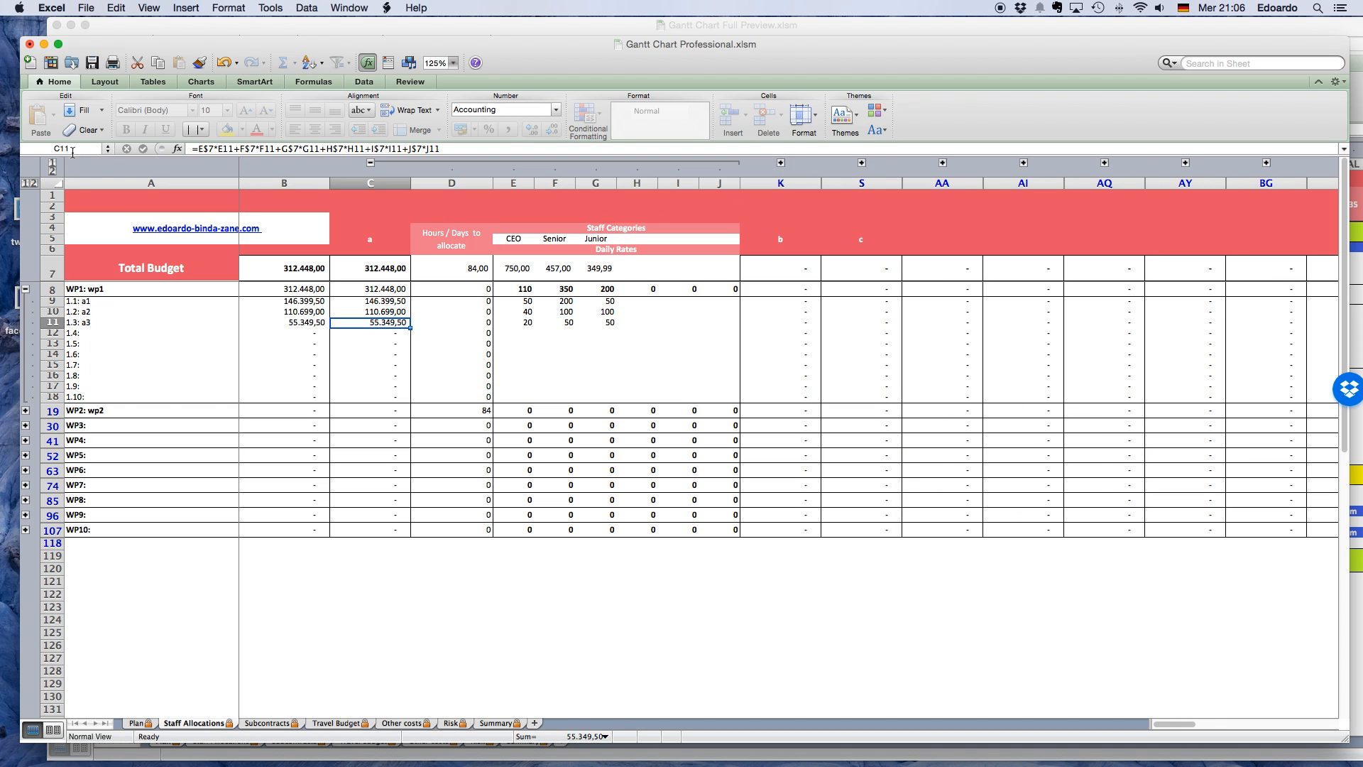
Collapse all partner columns and all work package rows to show only the summary level of the staff budget.
click(52, 163)
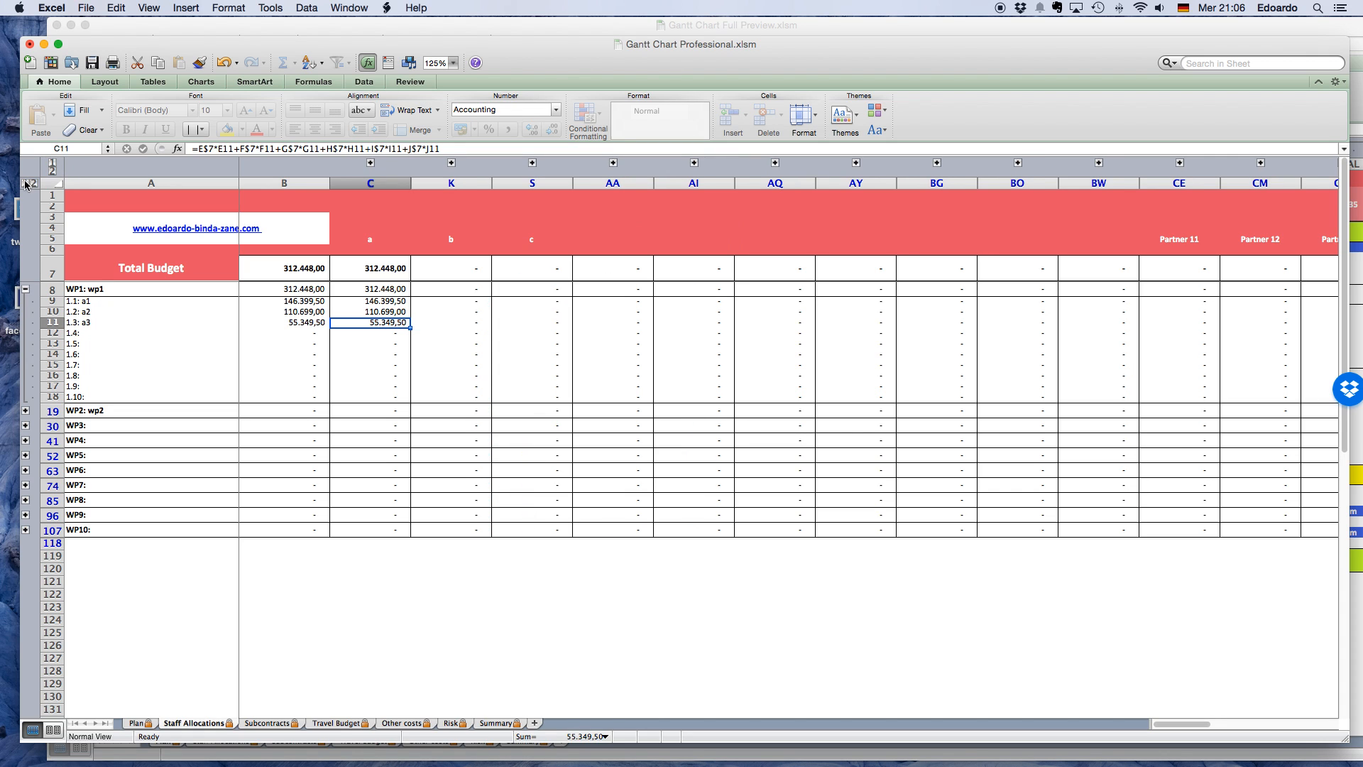
click(25, 182)
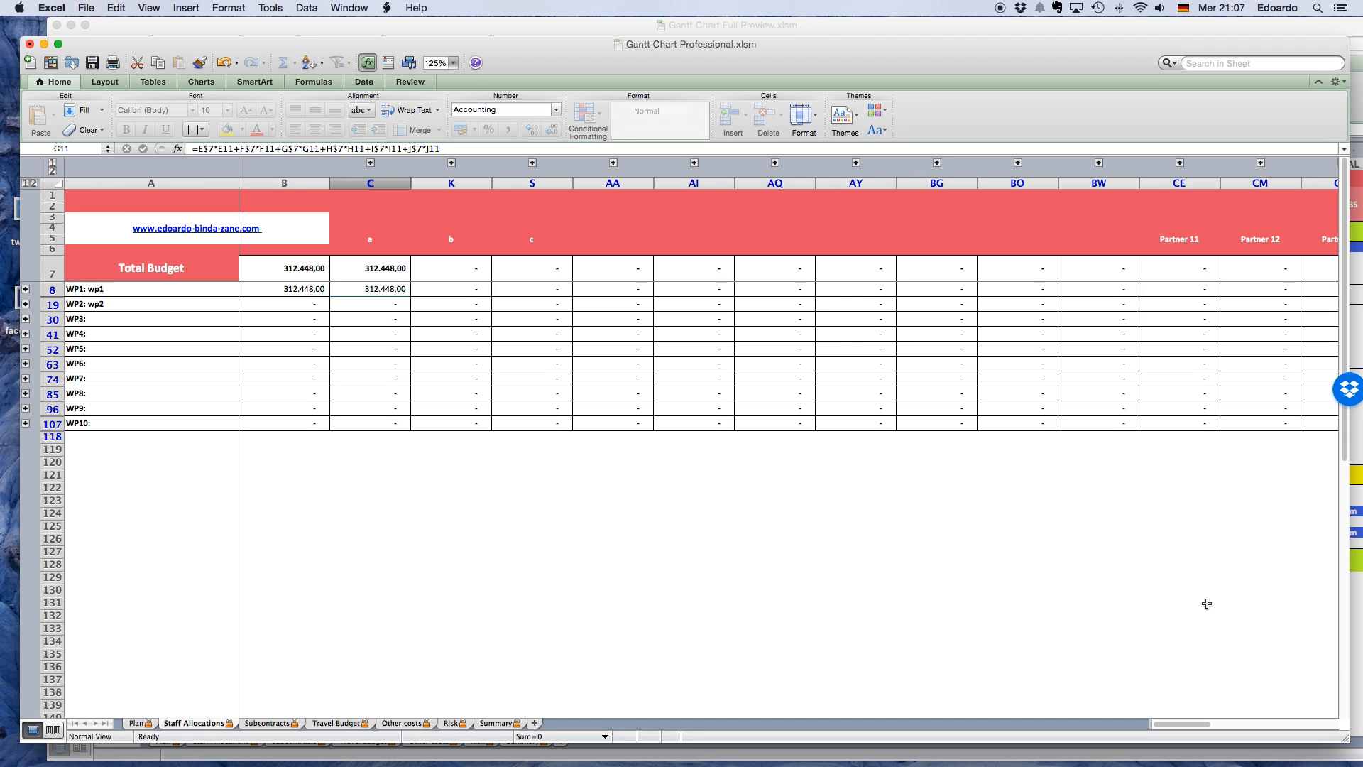
click(1030, 575)
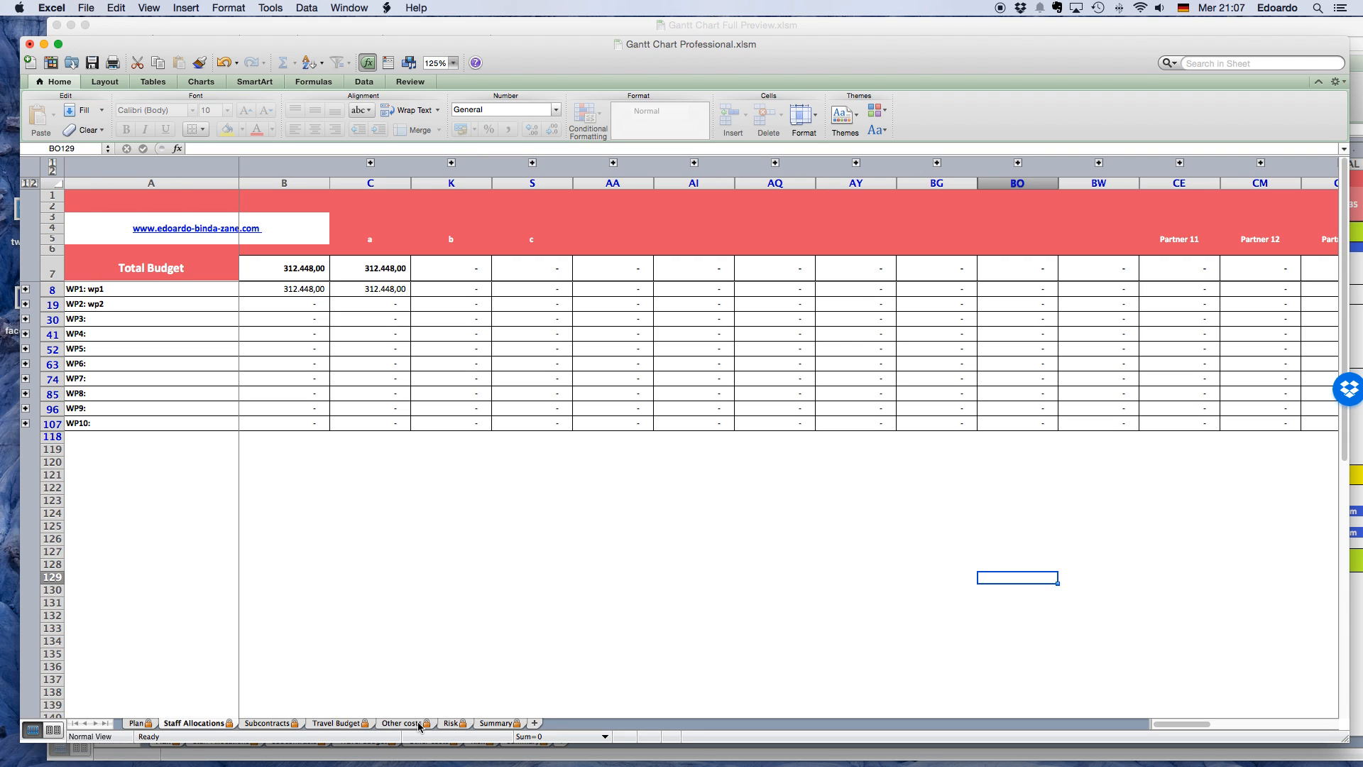
Switch to the Subcontracts sheet and set its zoom to 125%.
click(278, 725)
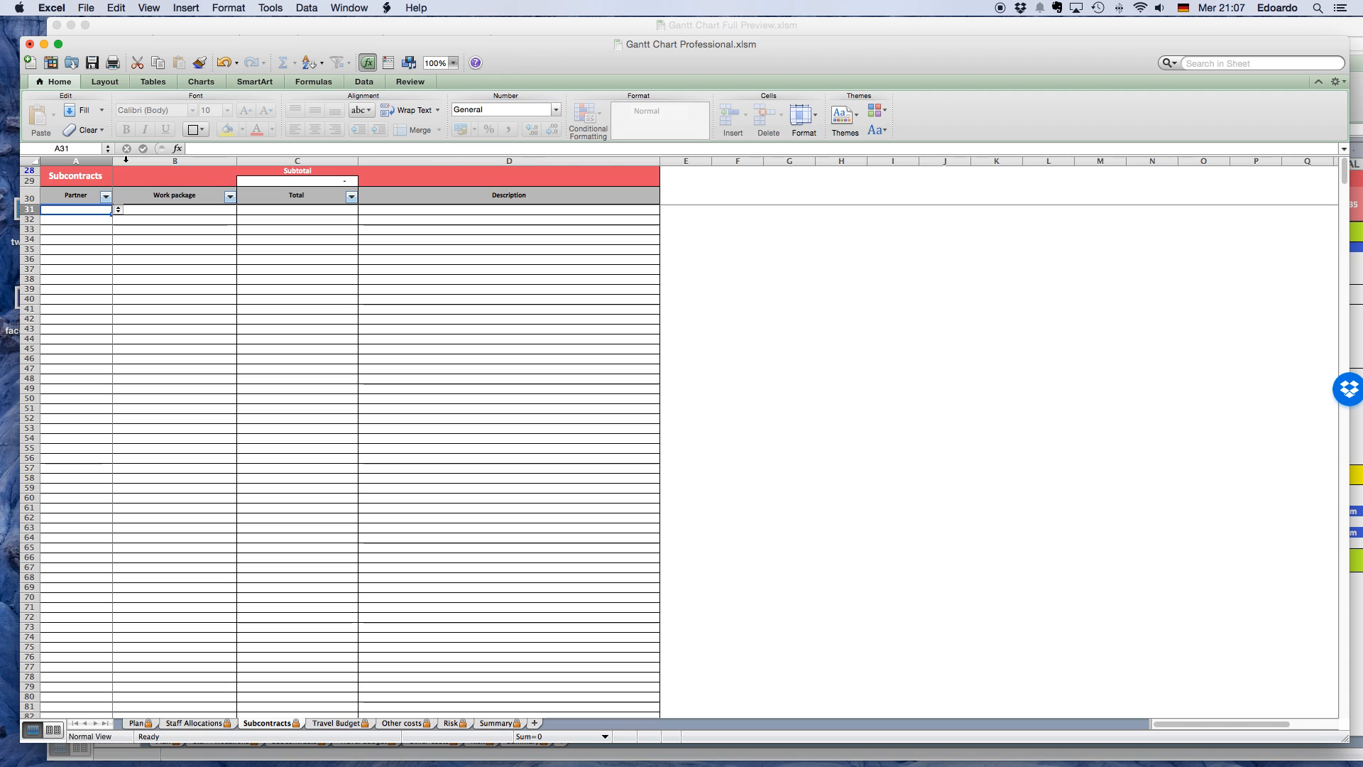
click(454, 64)
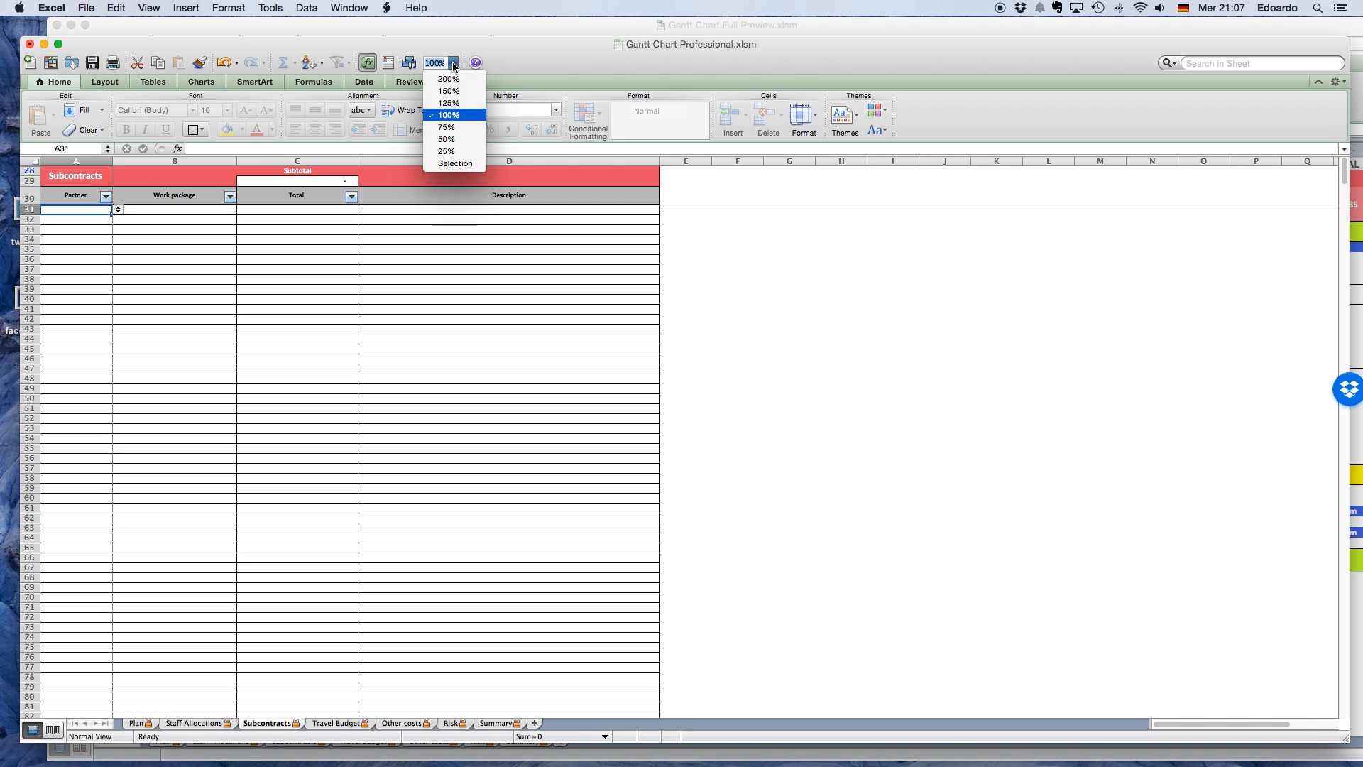
click(448, 104)
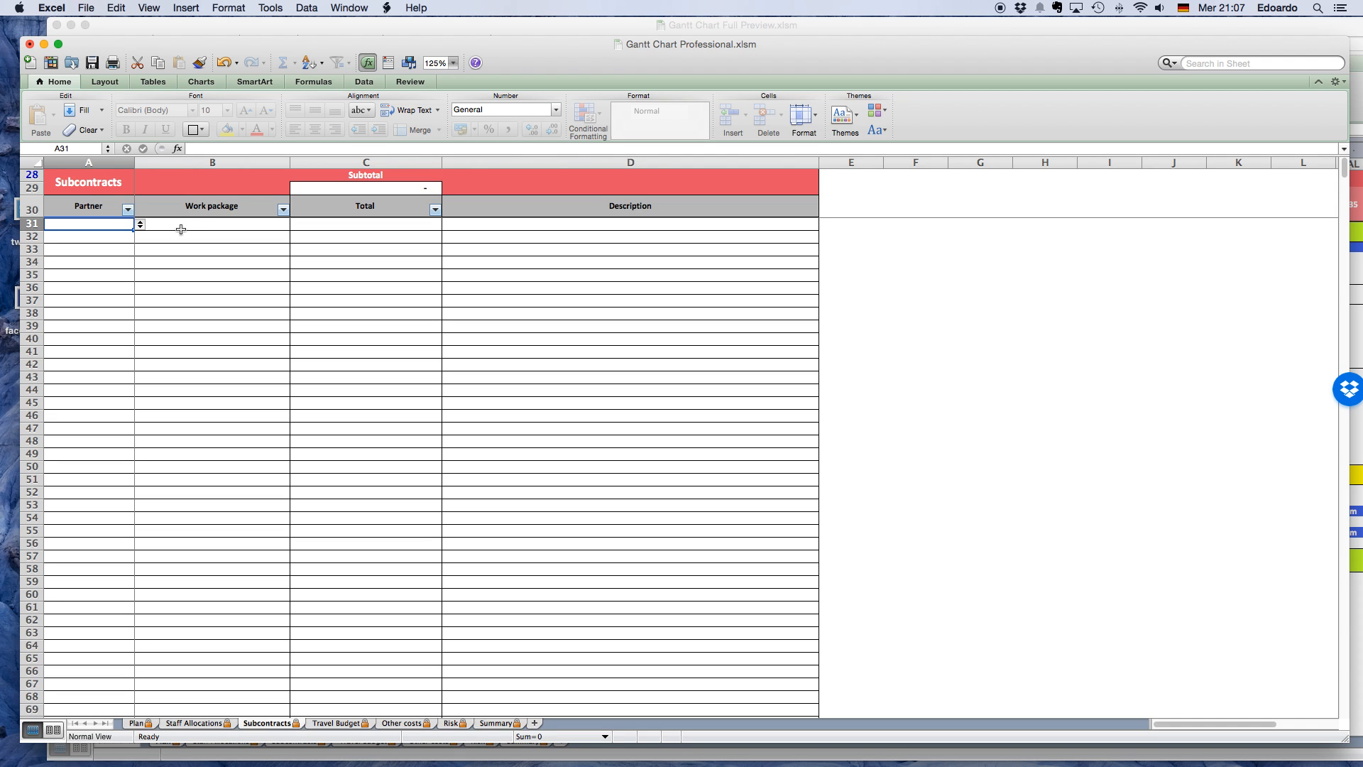
Enter the first subcontract for partner a under WP2: wp2, with the description Expert and a total of 1300.
click(142, 226)
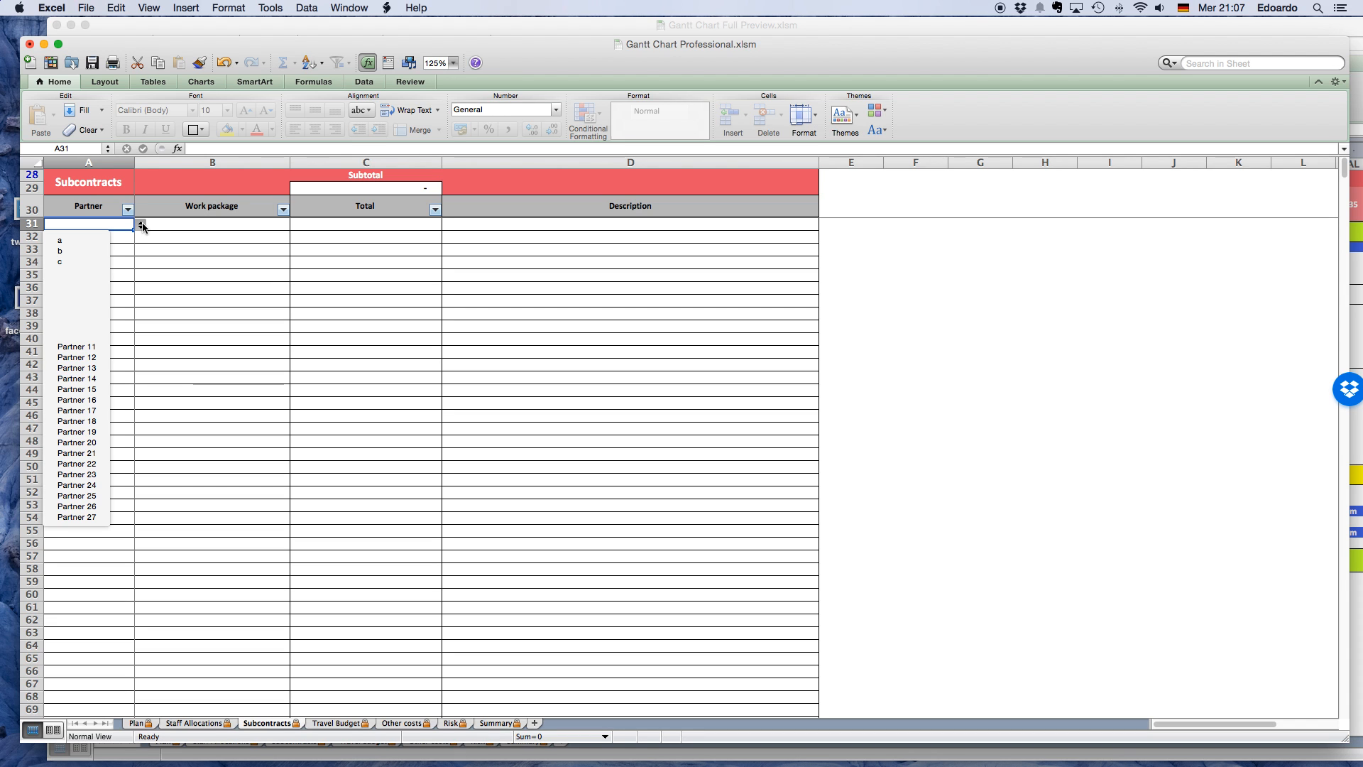
click(91, 240)
click(253, 229)
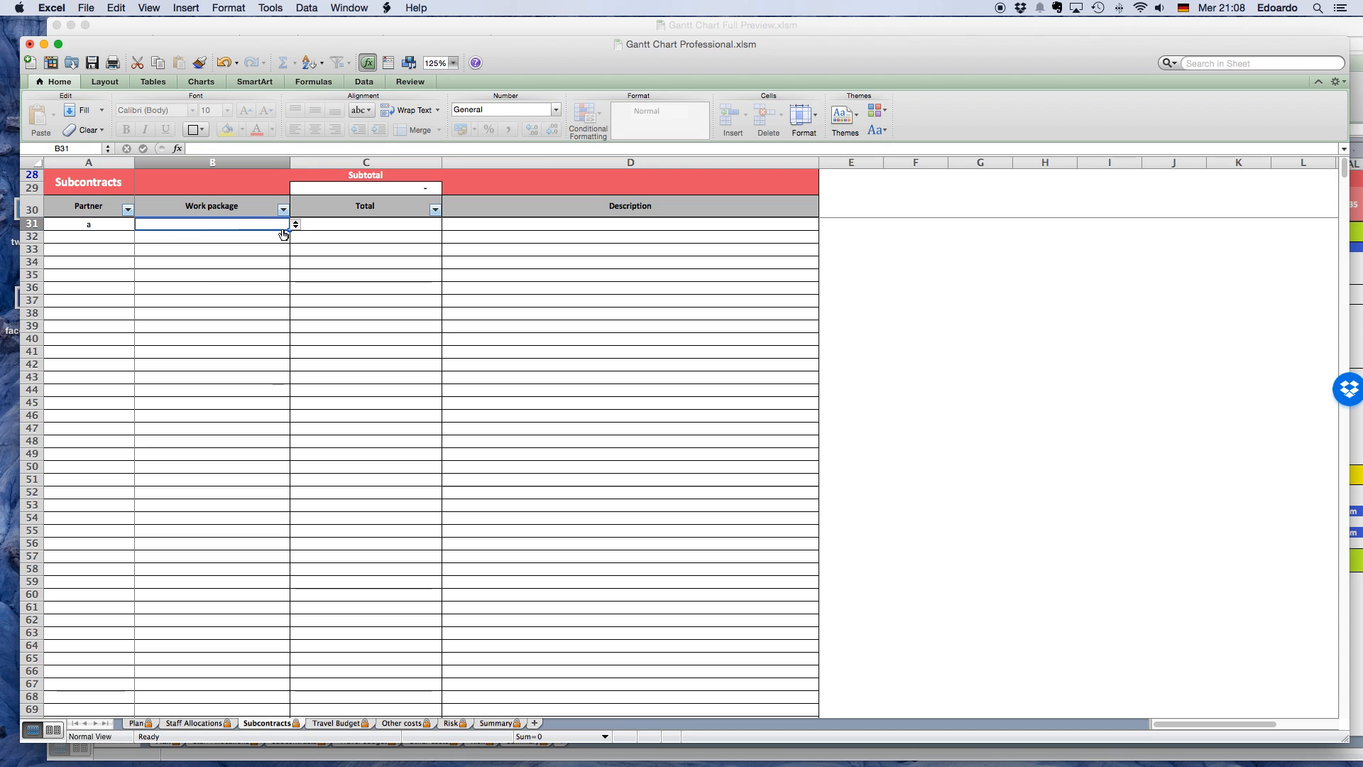
click(296, 225)
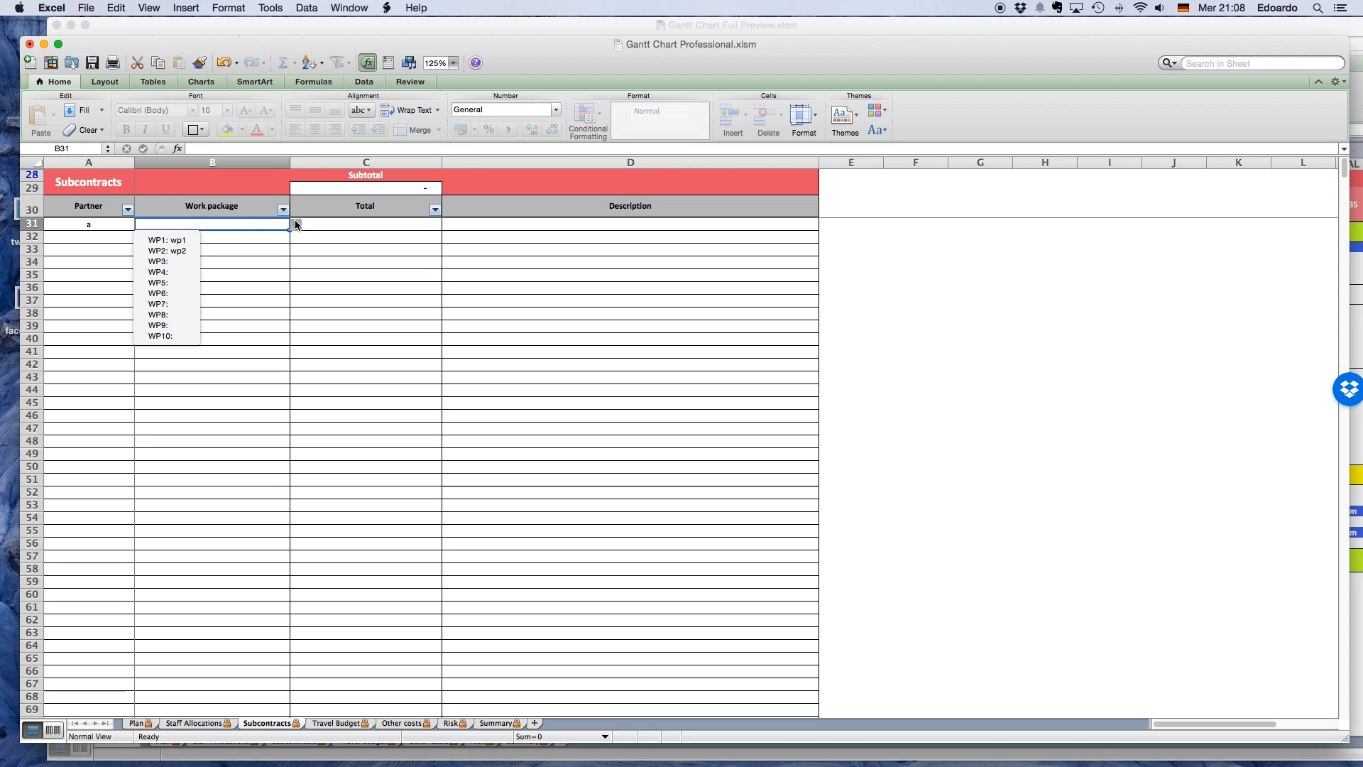
click(169, 251)
click(549, 225)
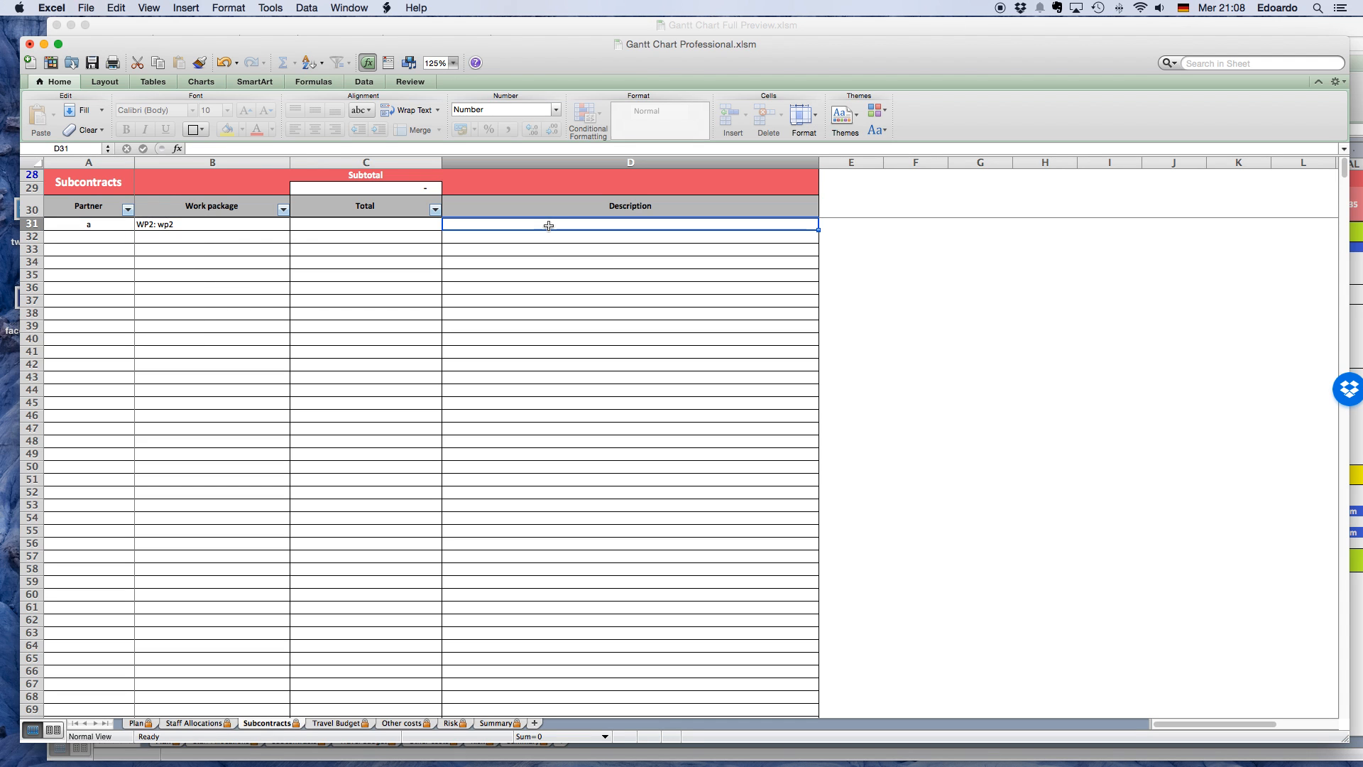
text(Expert)
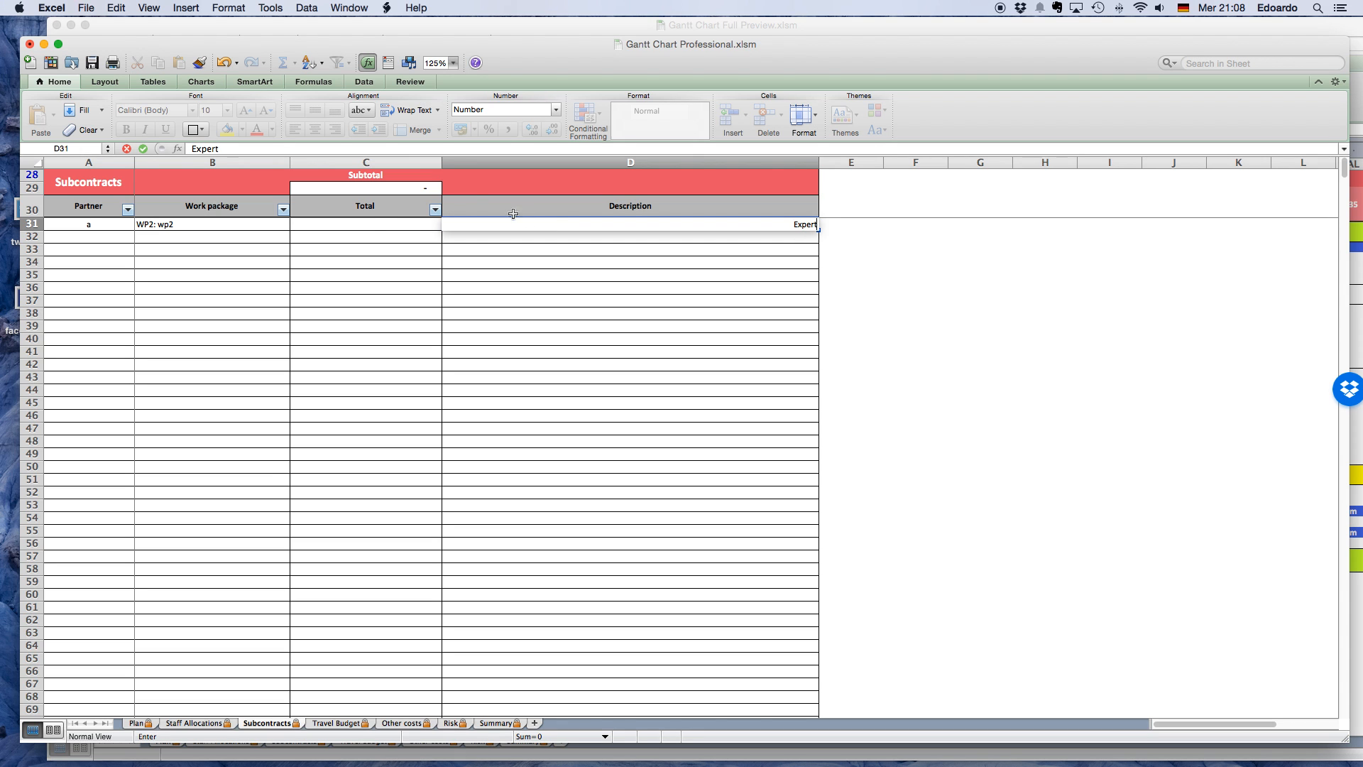
click(372, 224)
text(1300)
key(Return)
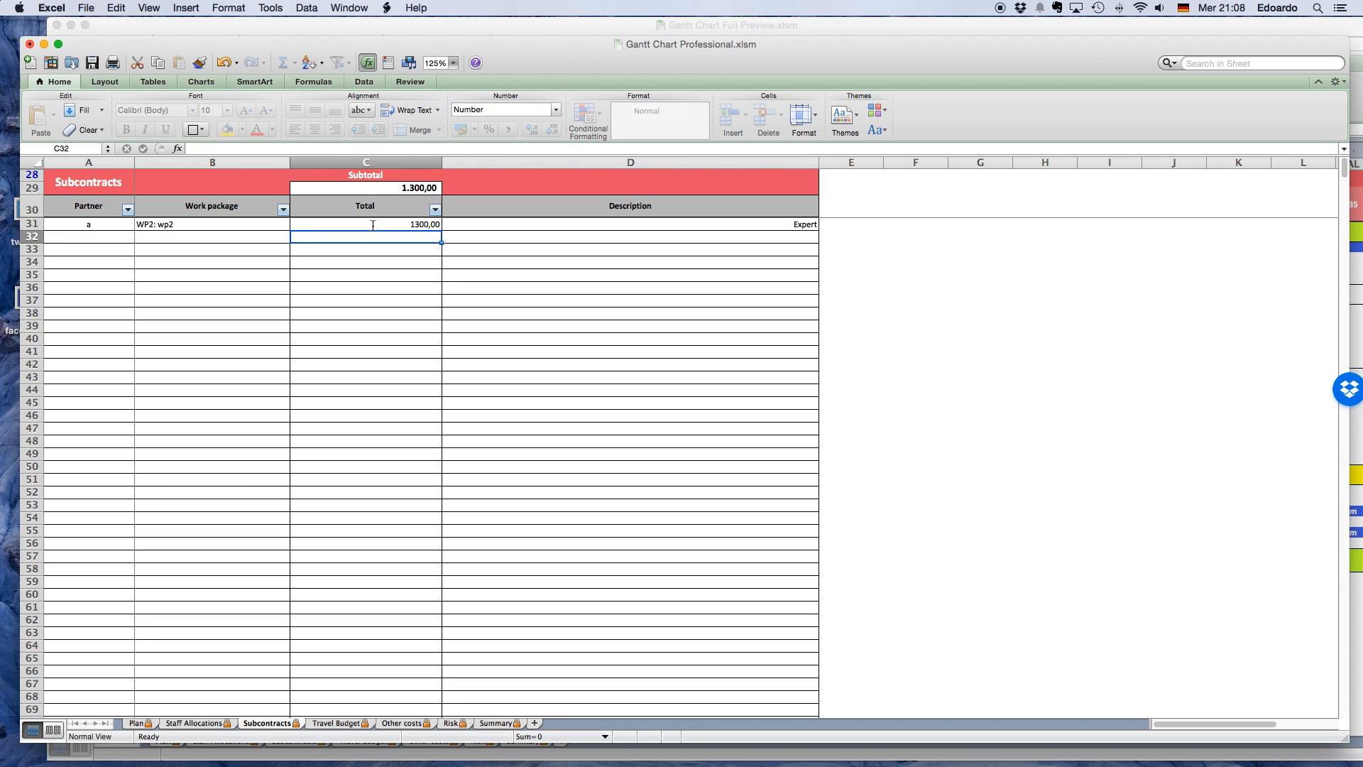
Enter a second subcontract for partner b under WP1: wp1, with the description Consultant and a total of 3000.
click(122, 239)
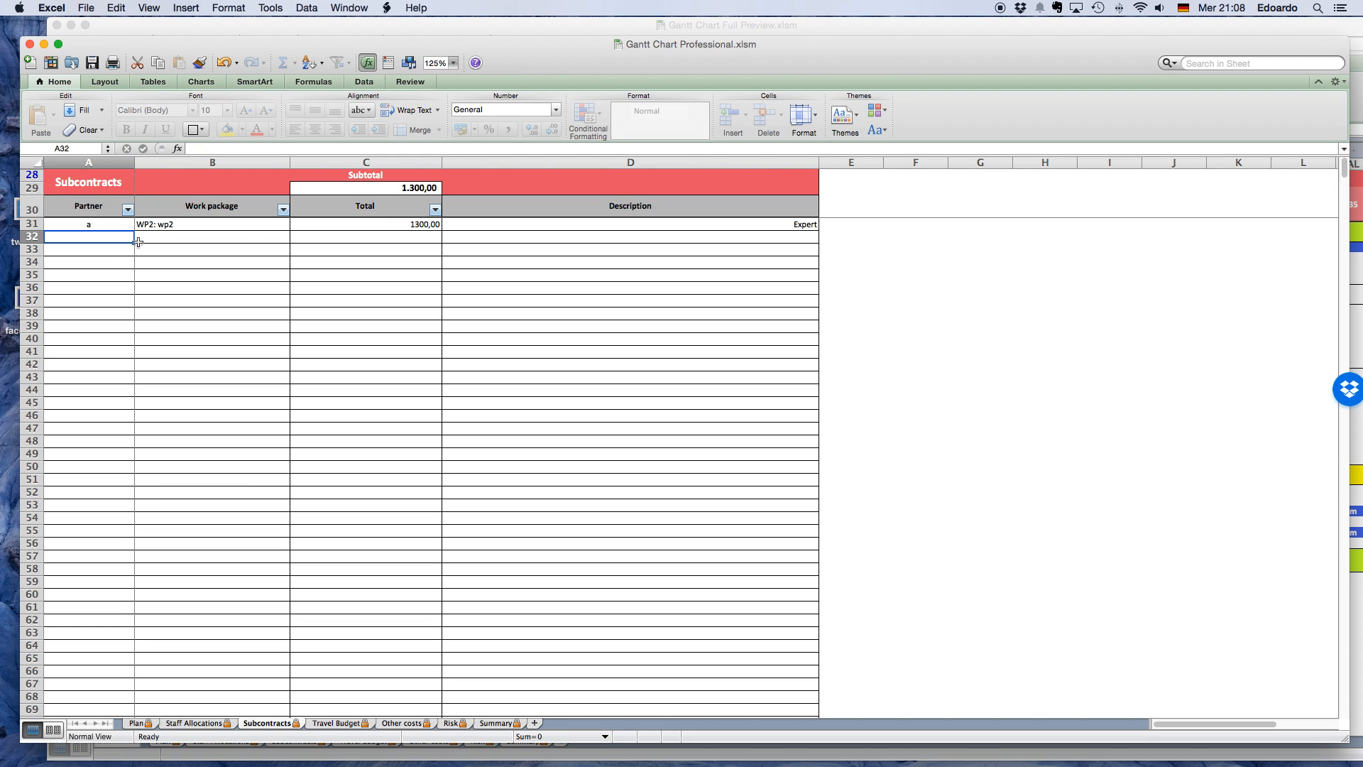
click(140, 237)
click(73, 268)
click(216, 240)
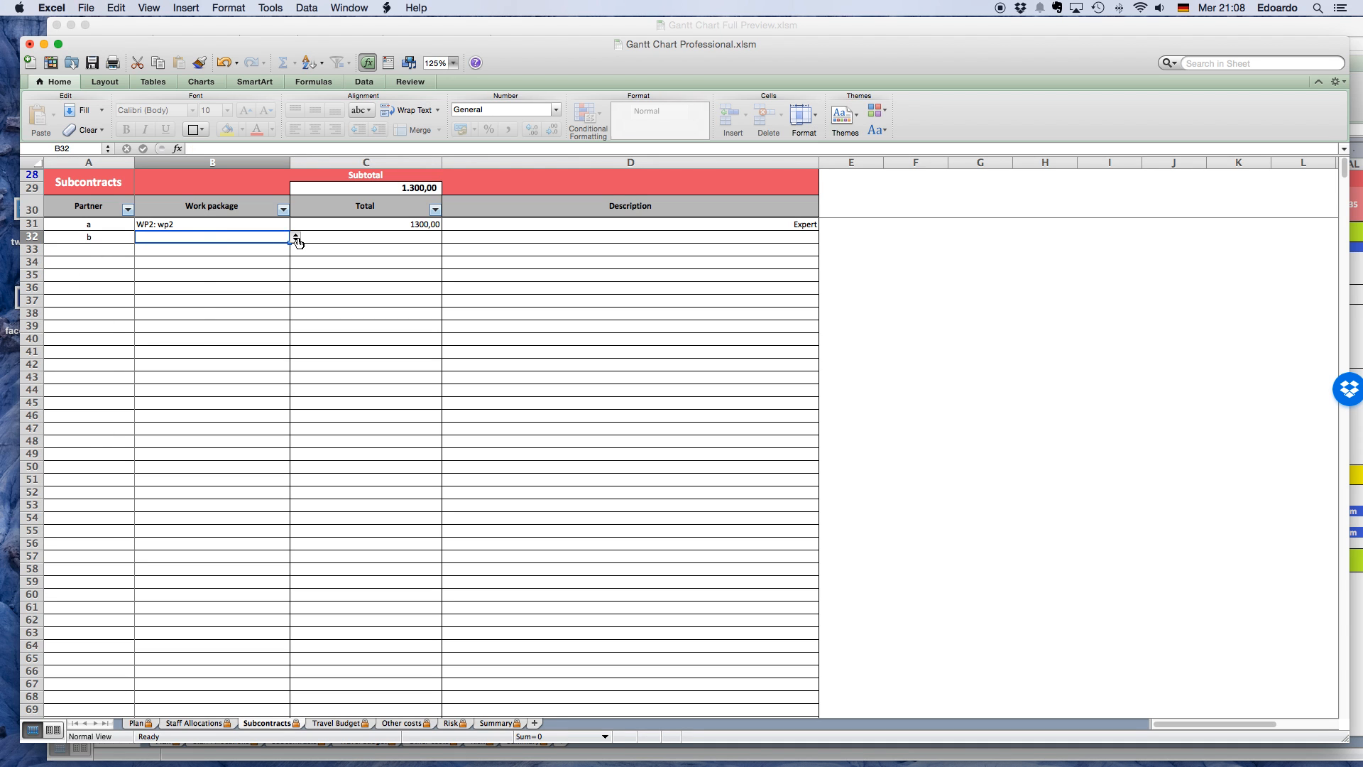
click(297, 239)
click(182, 253)
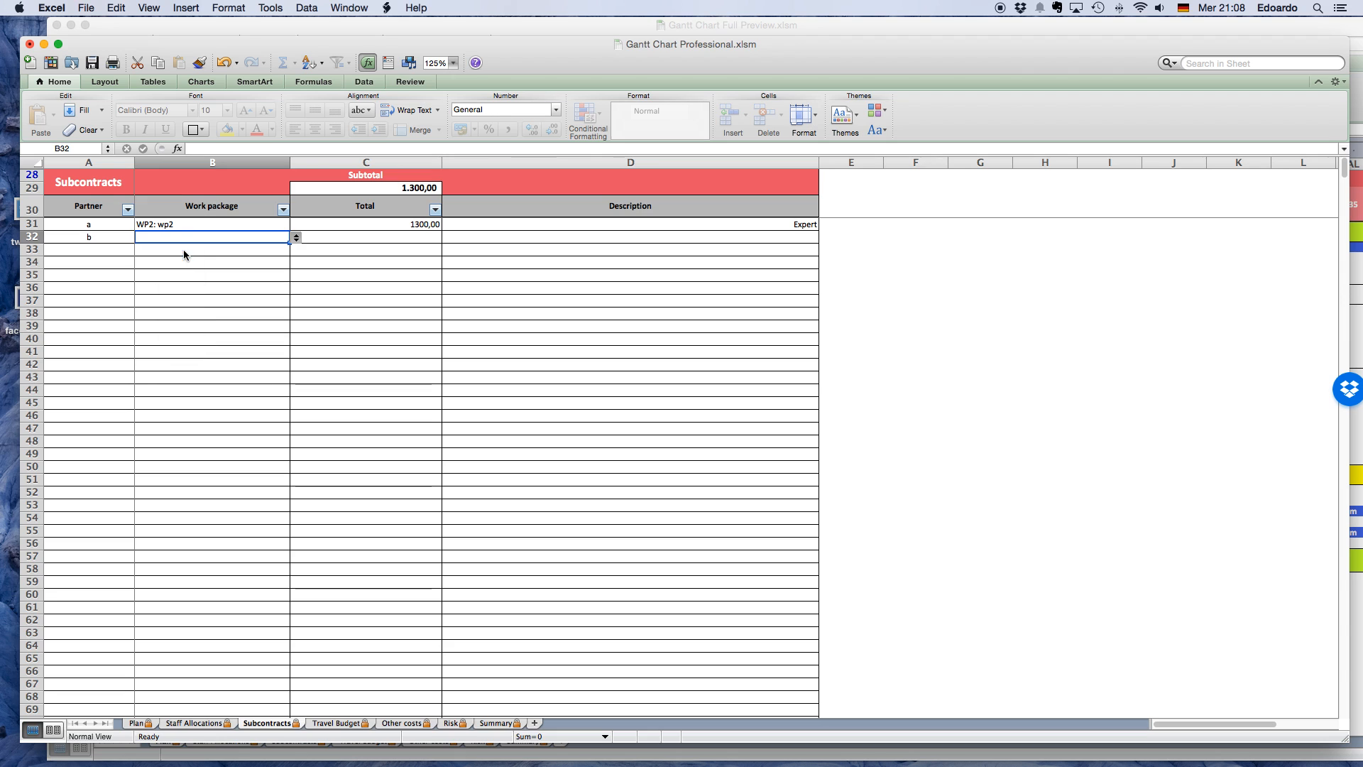
click(510, 248)
click(512, 238)
text(Consultant)
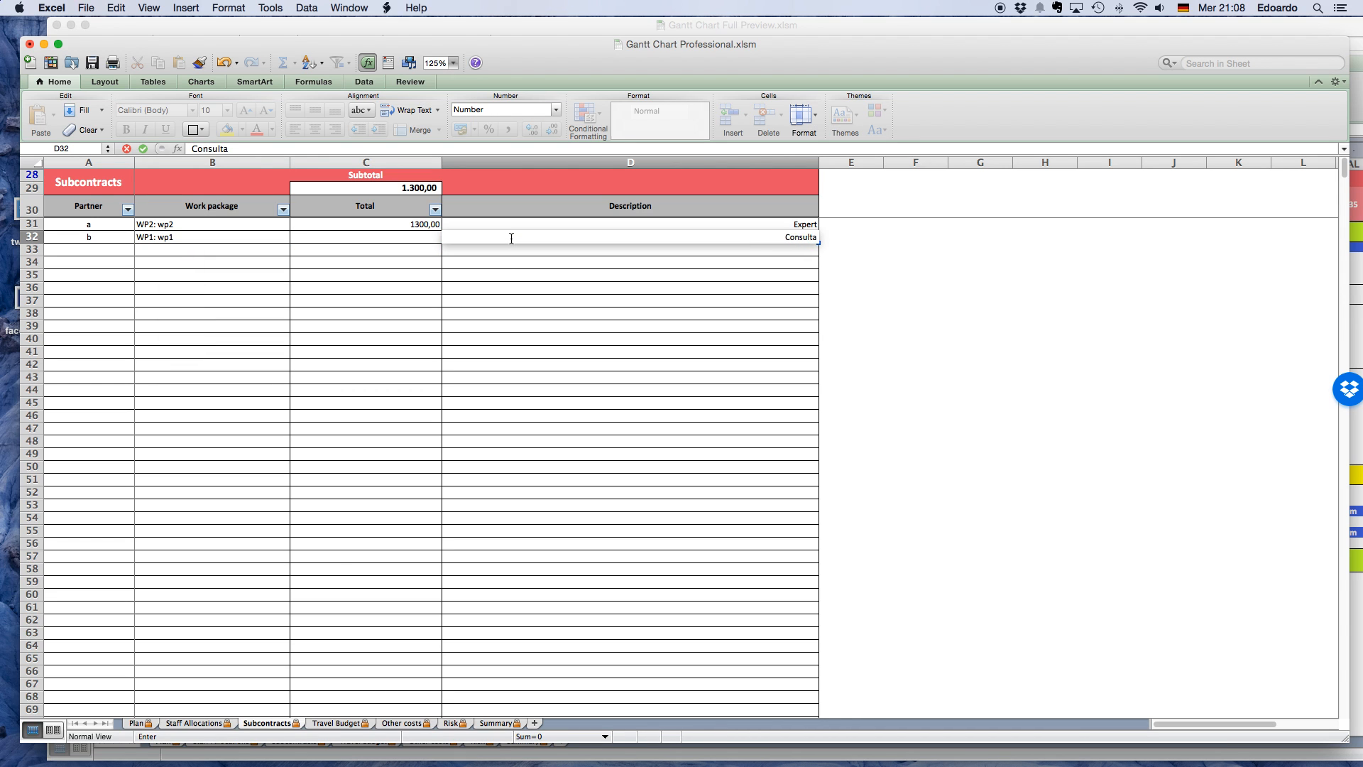
click(426, 236)
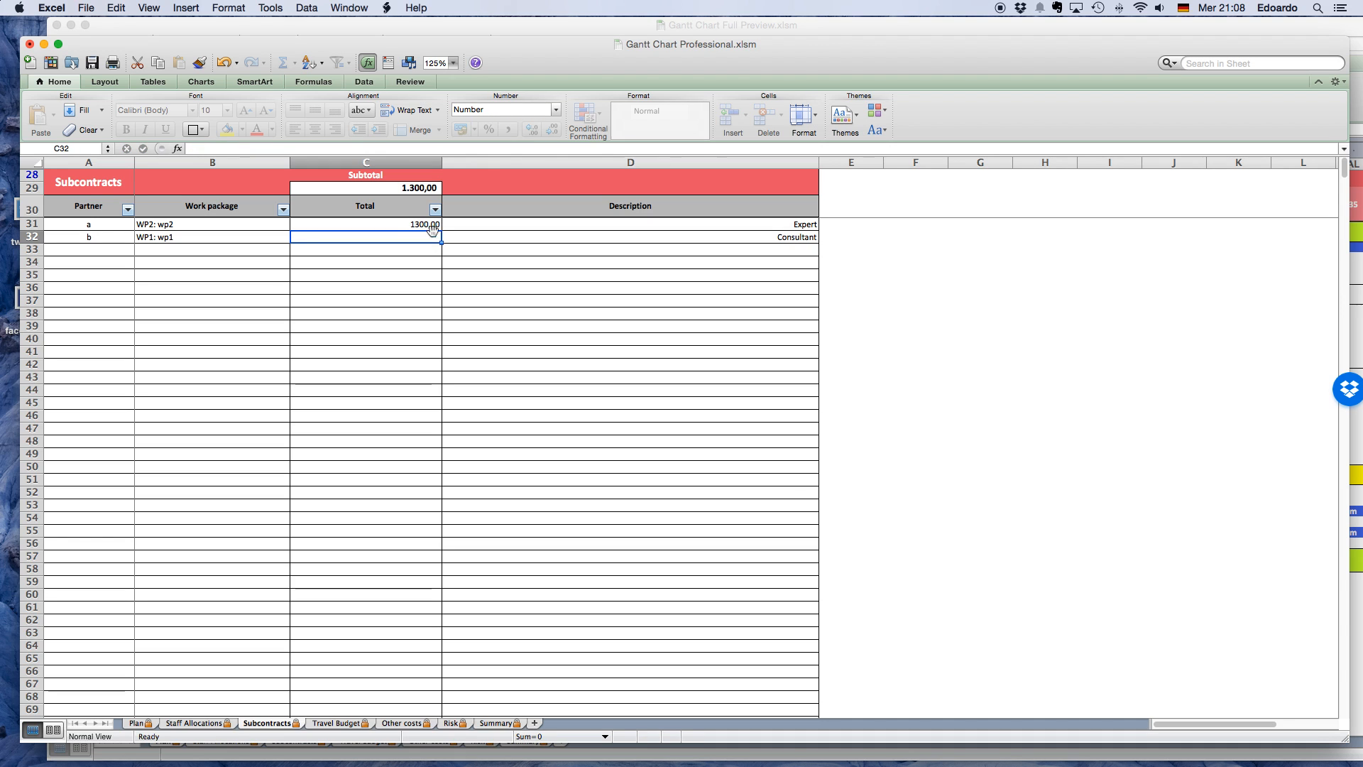
text(3000)
key(Return)
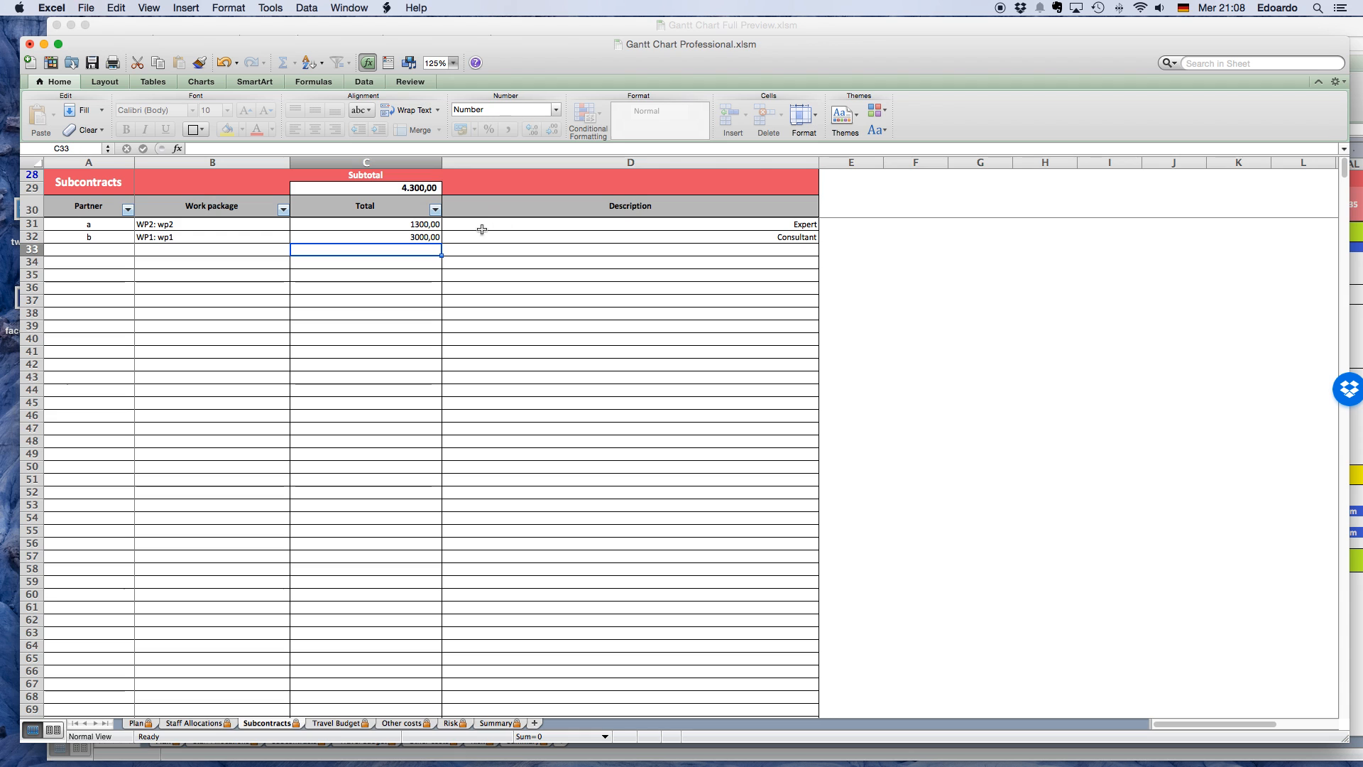
Check the subcontract subtotal's formula and filter the subcontracts list to show only partner a.
click(433, 188)
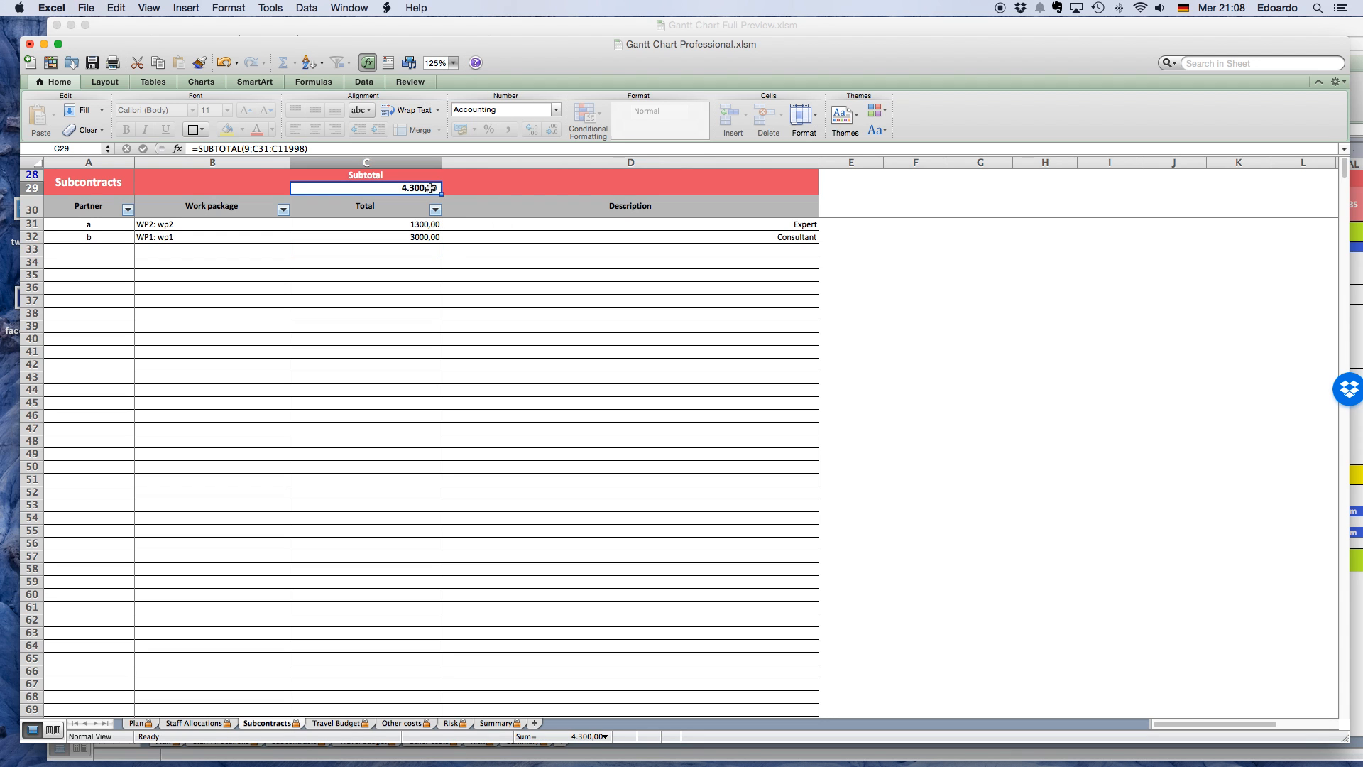
click(461, 250)
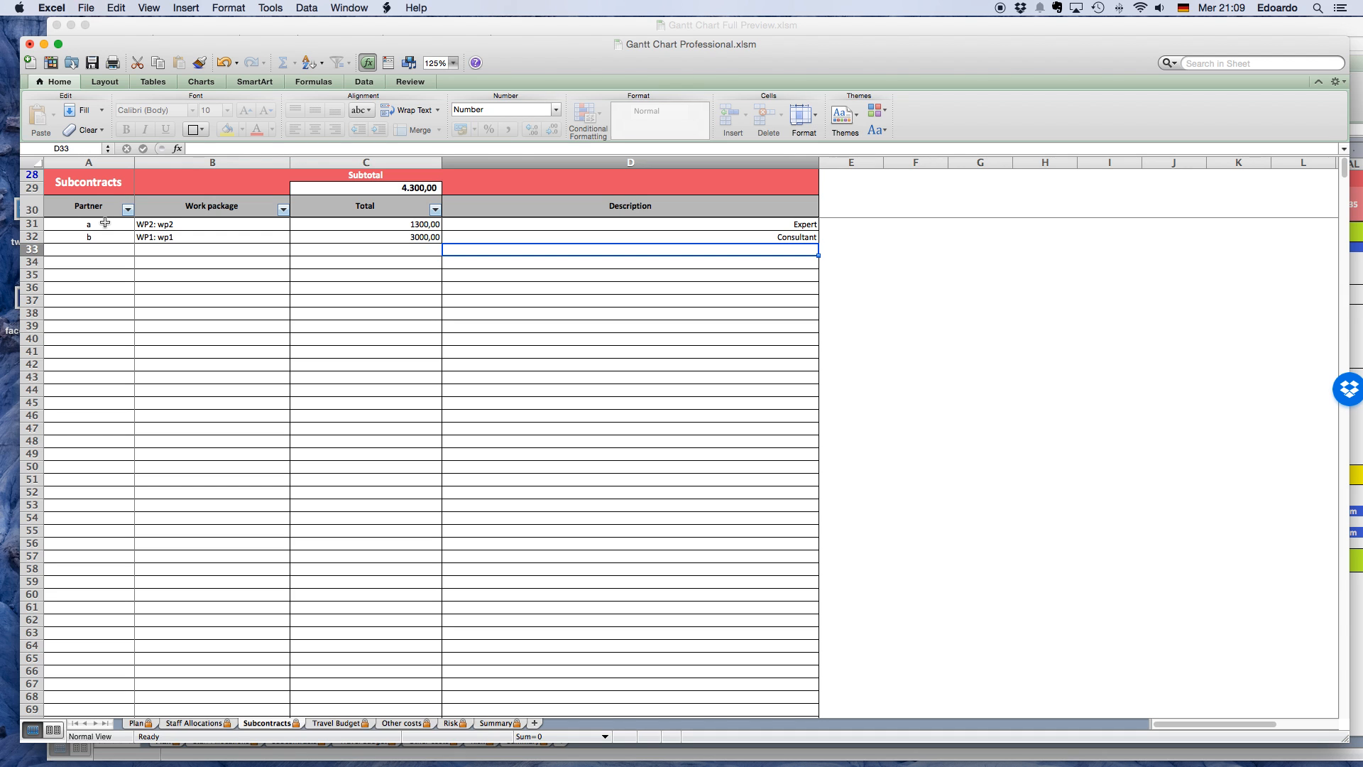
click(127, 211)
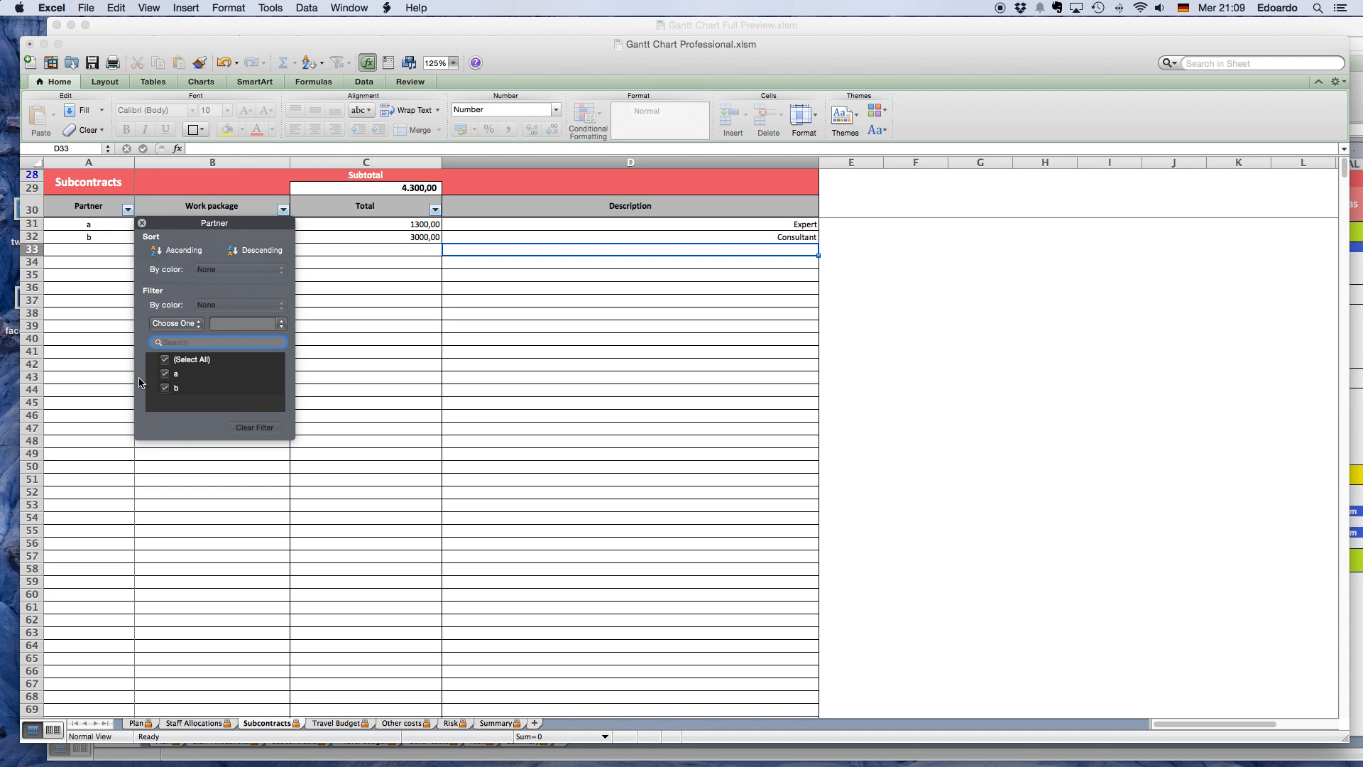
click(166, 389)
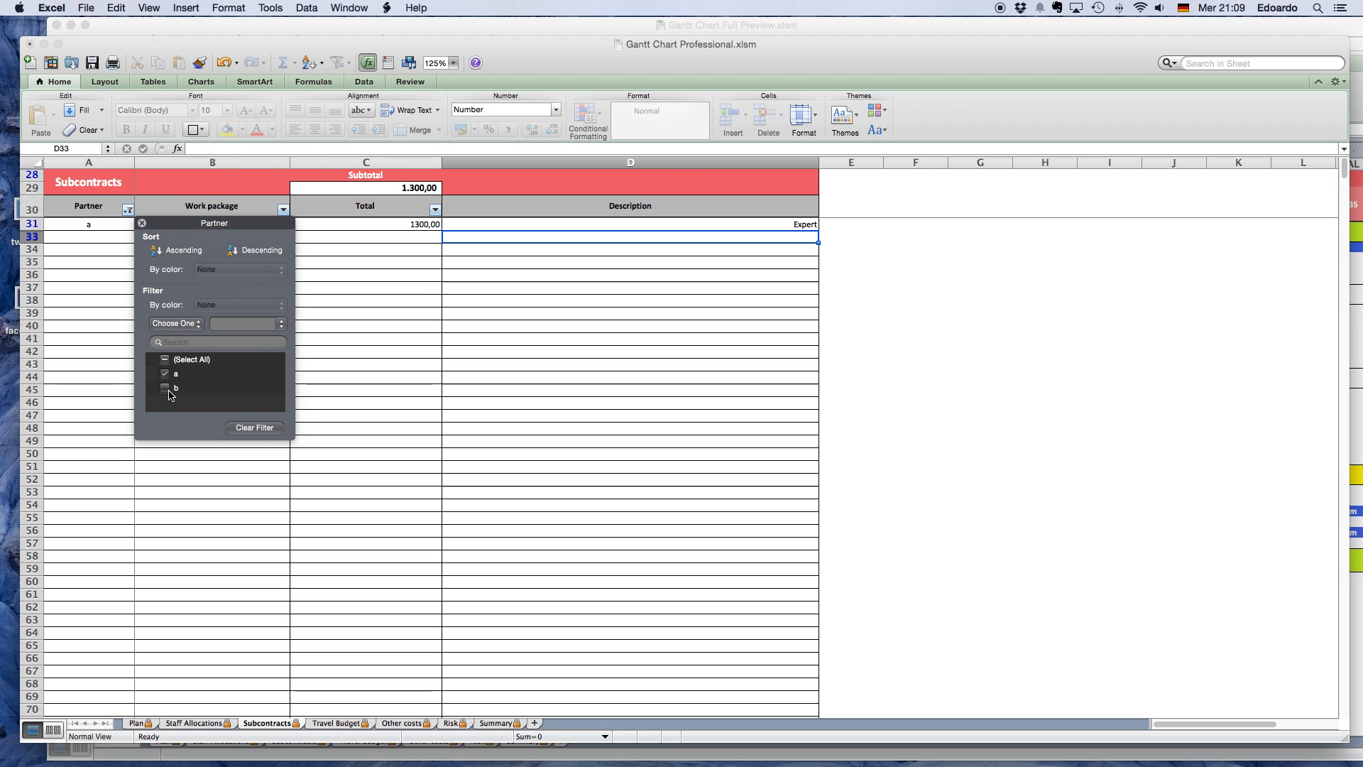
click(436, 338)
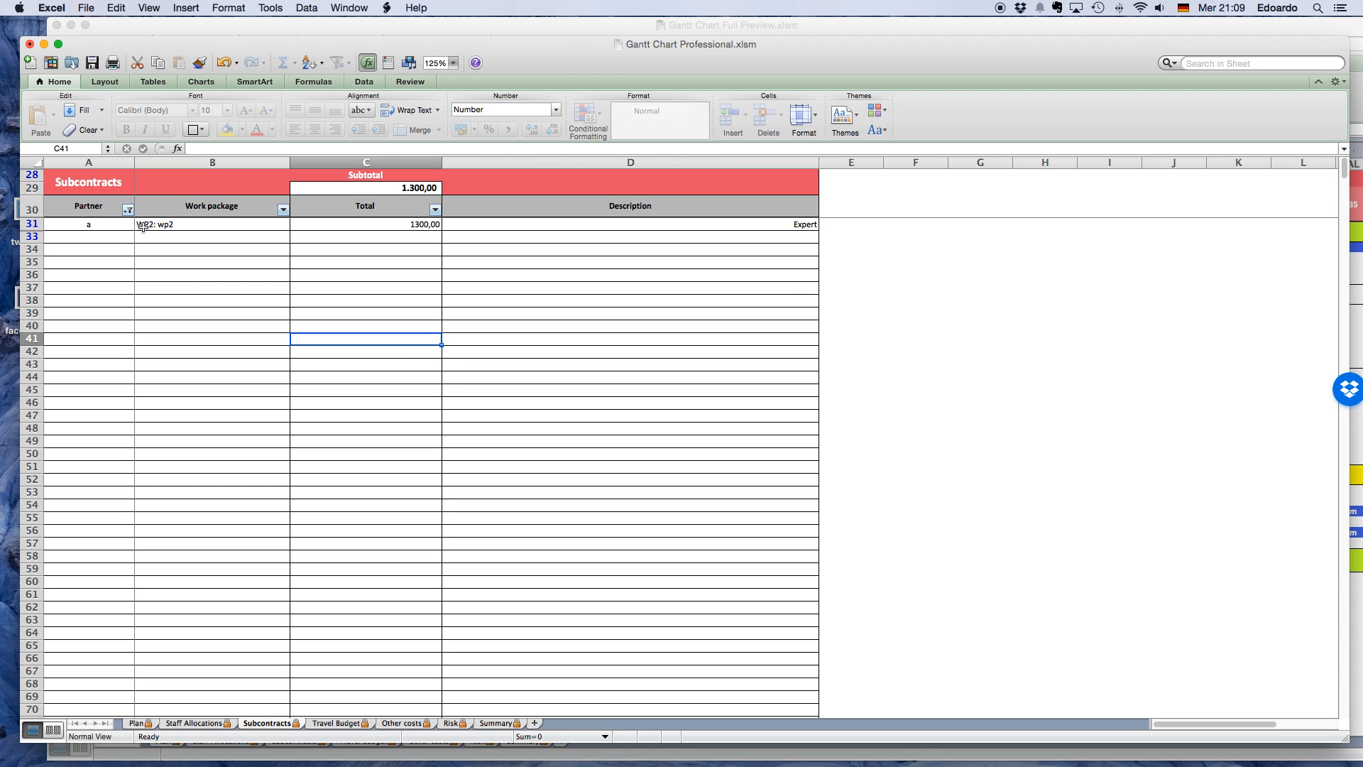
Switch to the Gantt Chart Full Preview workbook and show its Subcontracts sheet at 125% zoom.
click(383, 28)
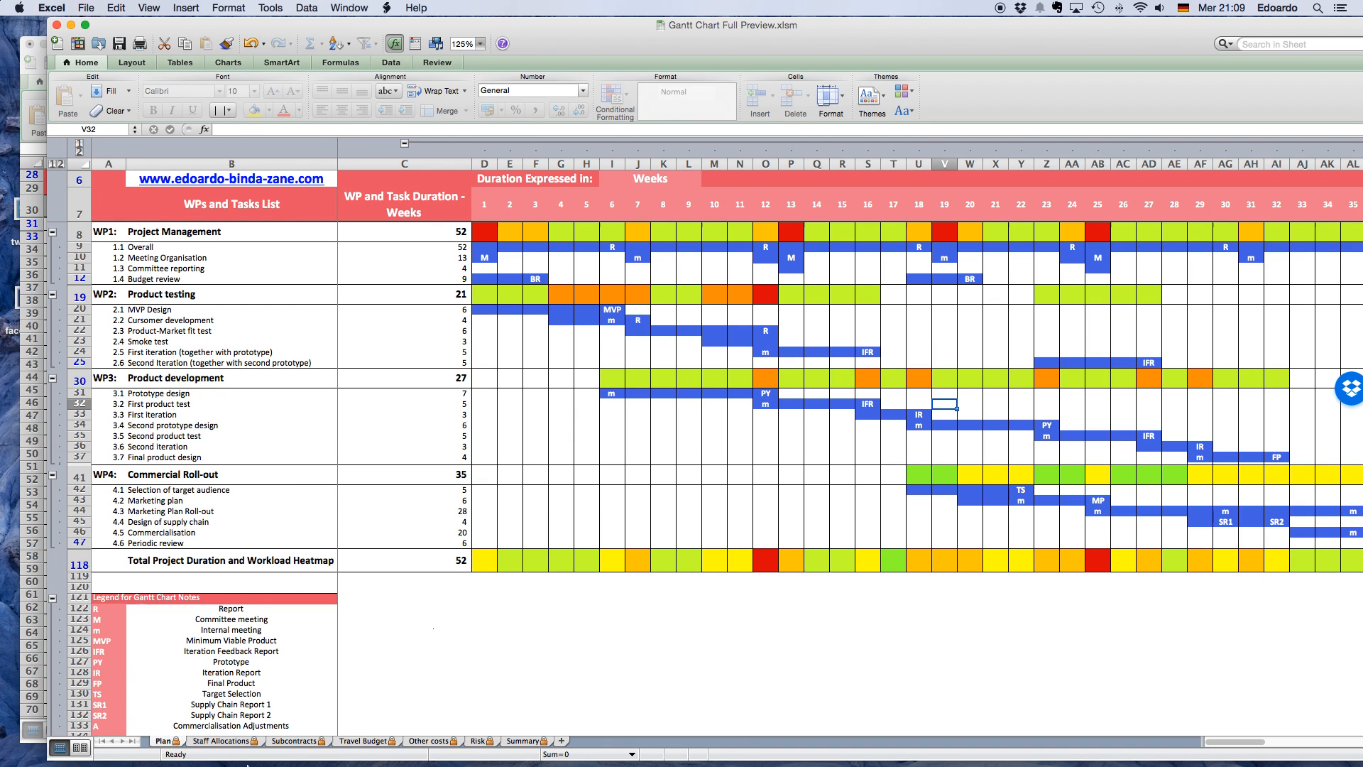
click(291, 741)
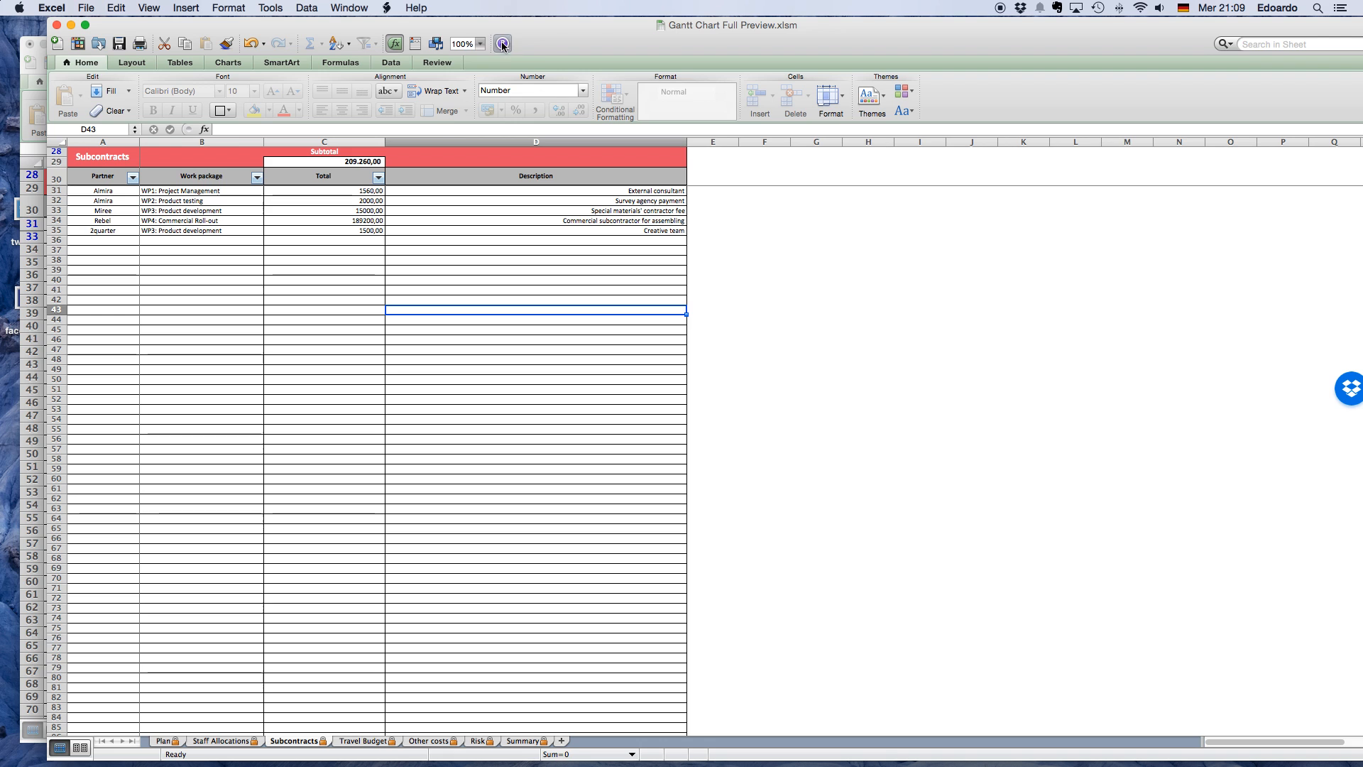
click(480, 44)
click(476, 83)
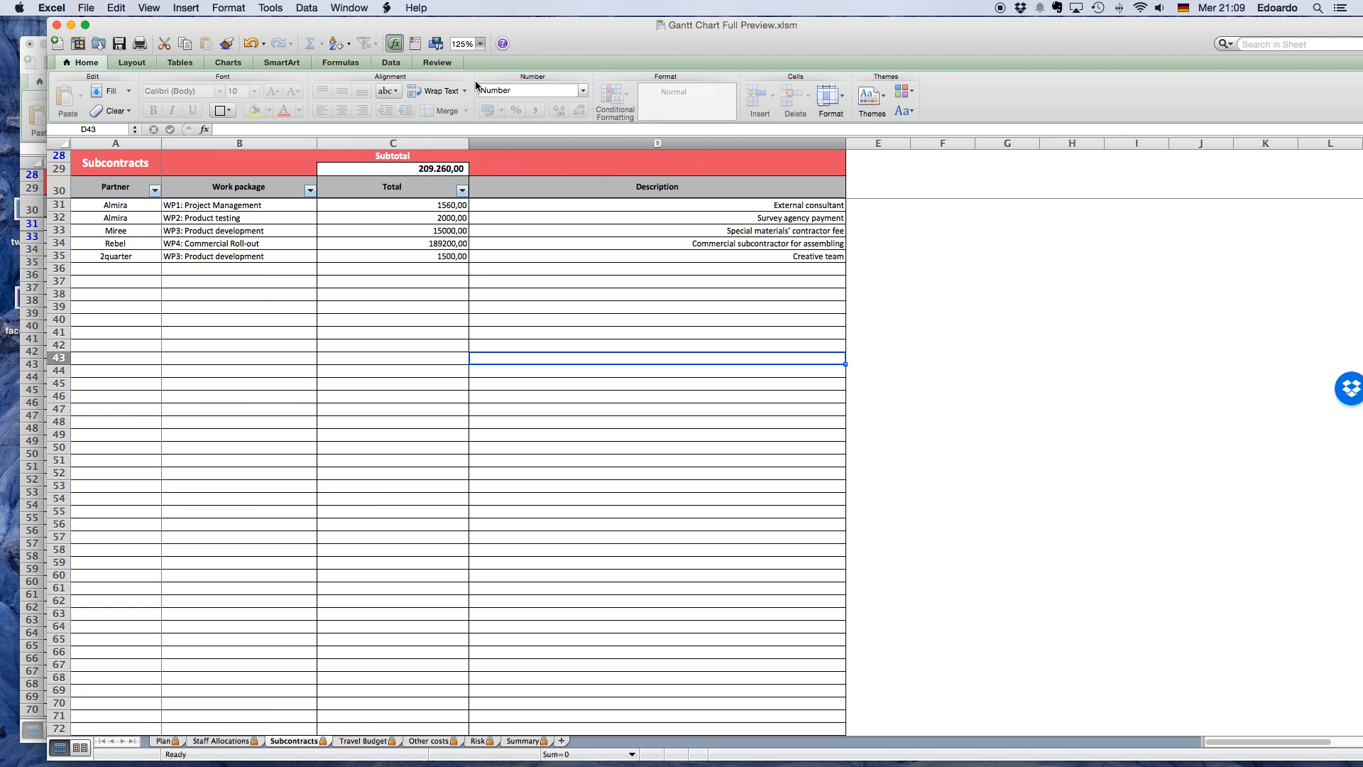
Filter the preview workbook's subcontracts list to show only the partner Almira.
click(154, 191)
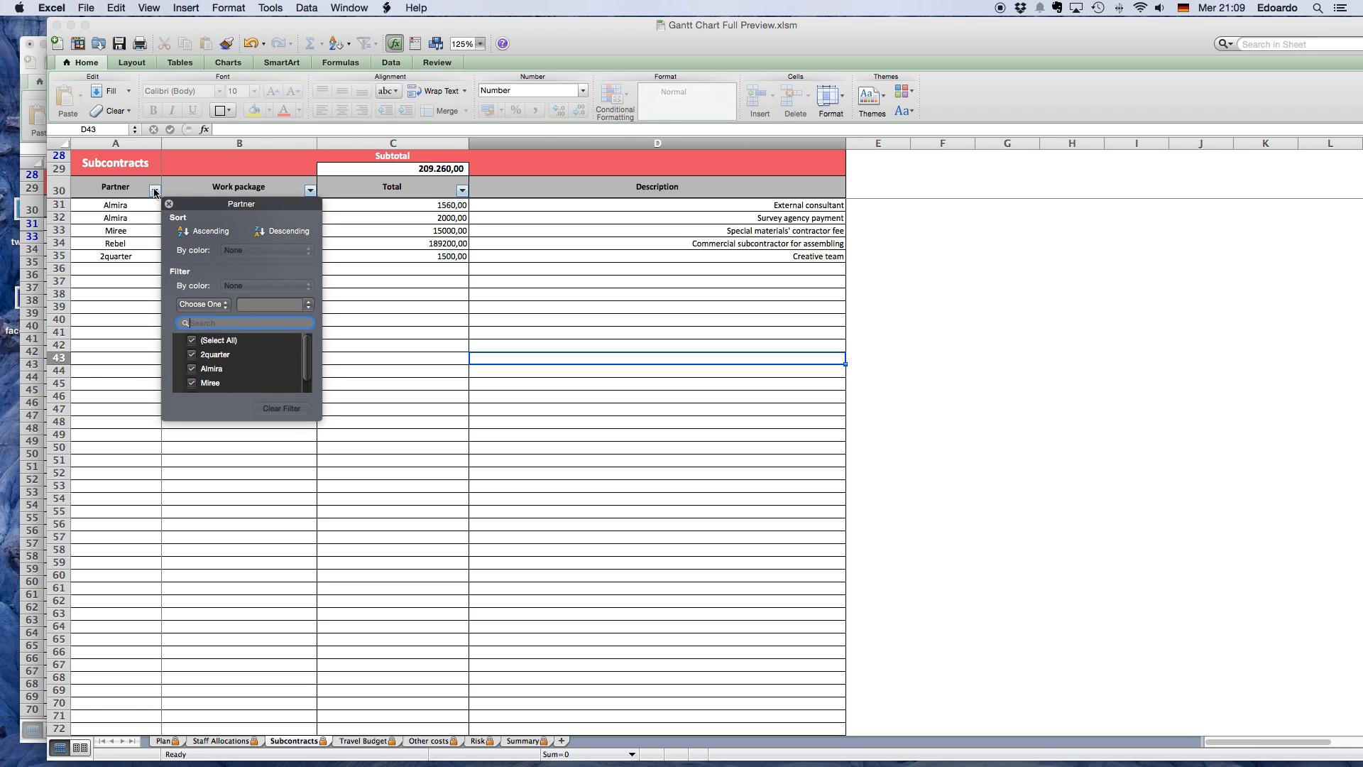
click(193, 342)
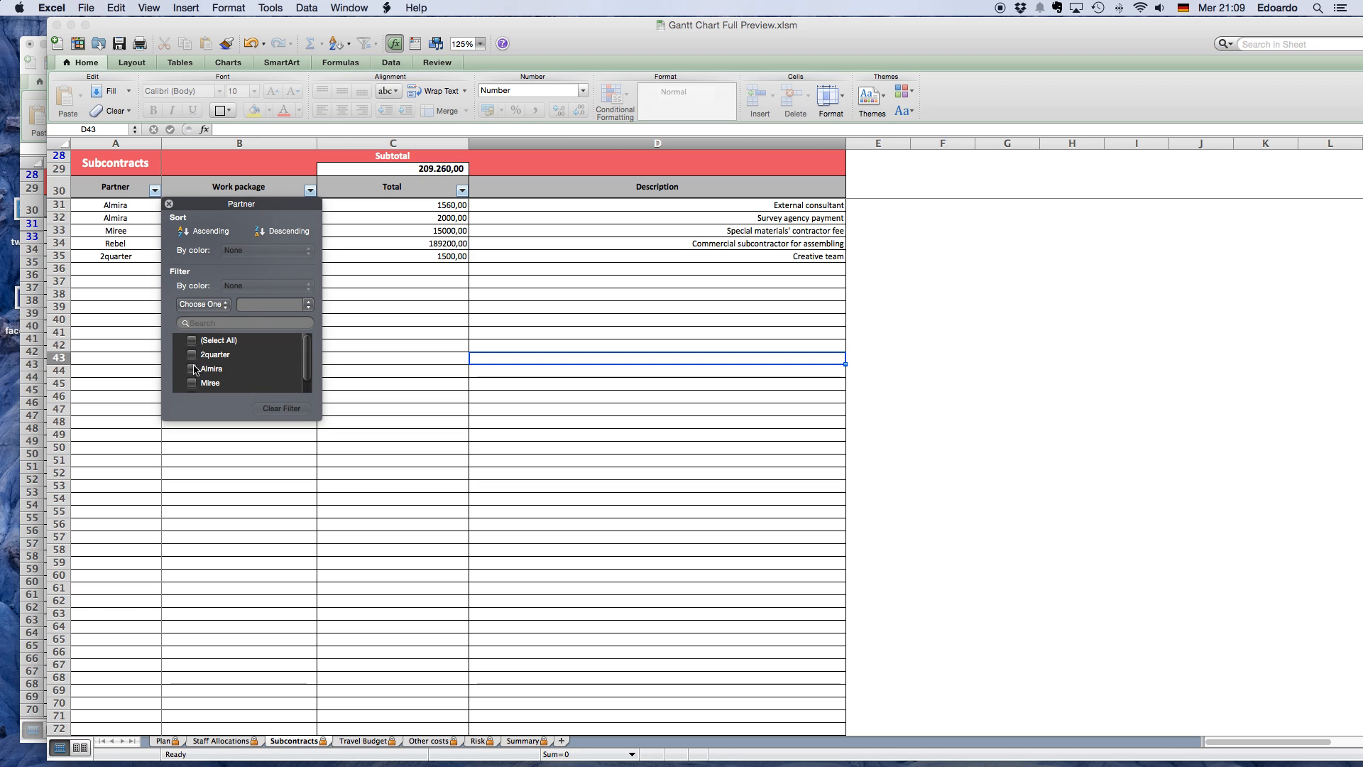
click(192, 369)
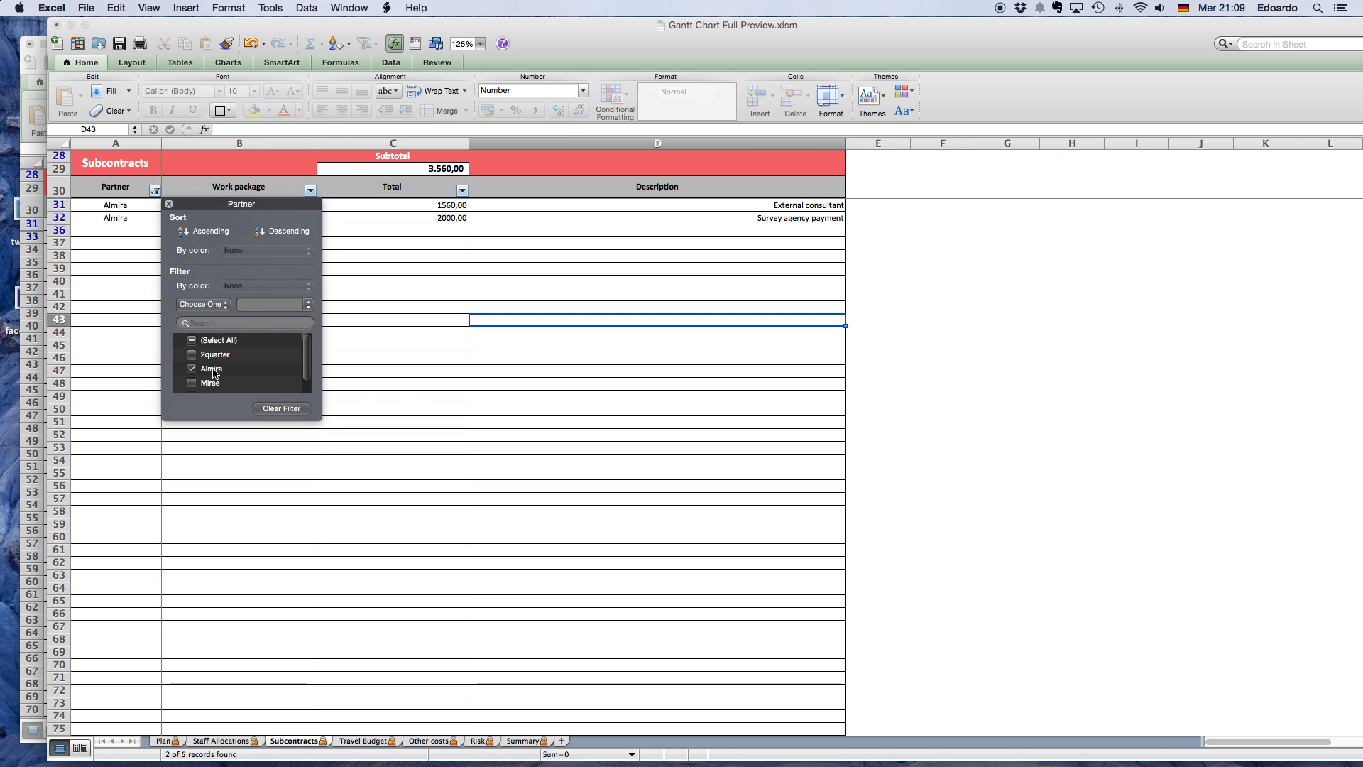
click(423, 306)
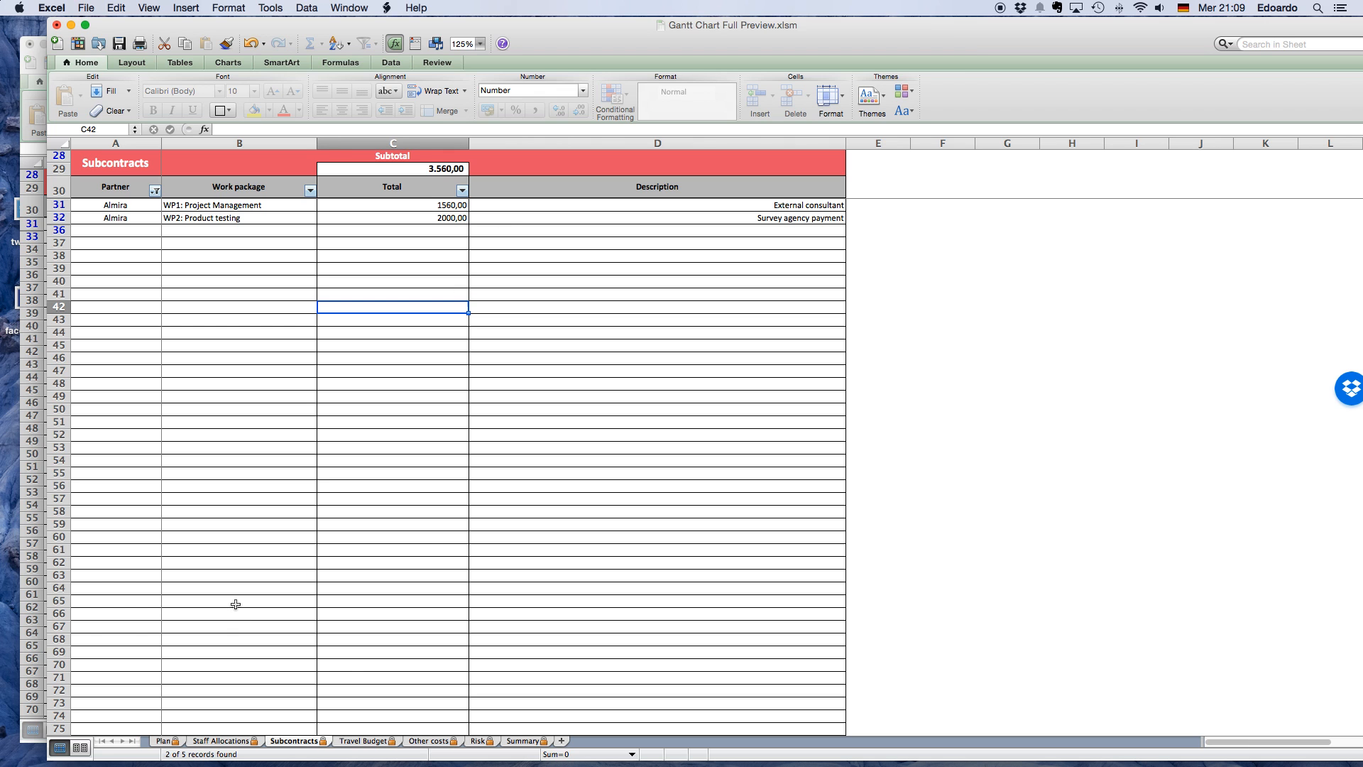
Return to the Gantt Chart Professional workbook and show its Travel Budget sheet at 125% zoom.
click(31, 381)
click(479, 350)
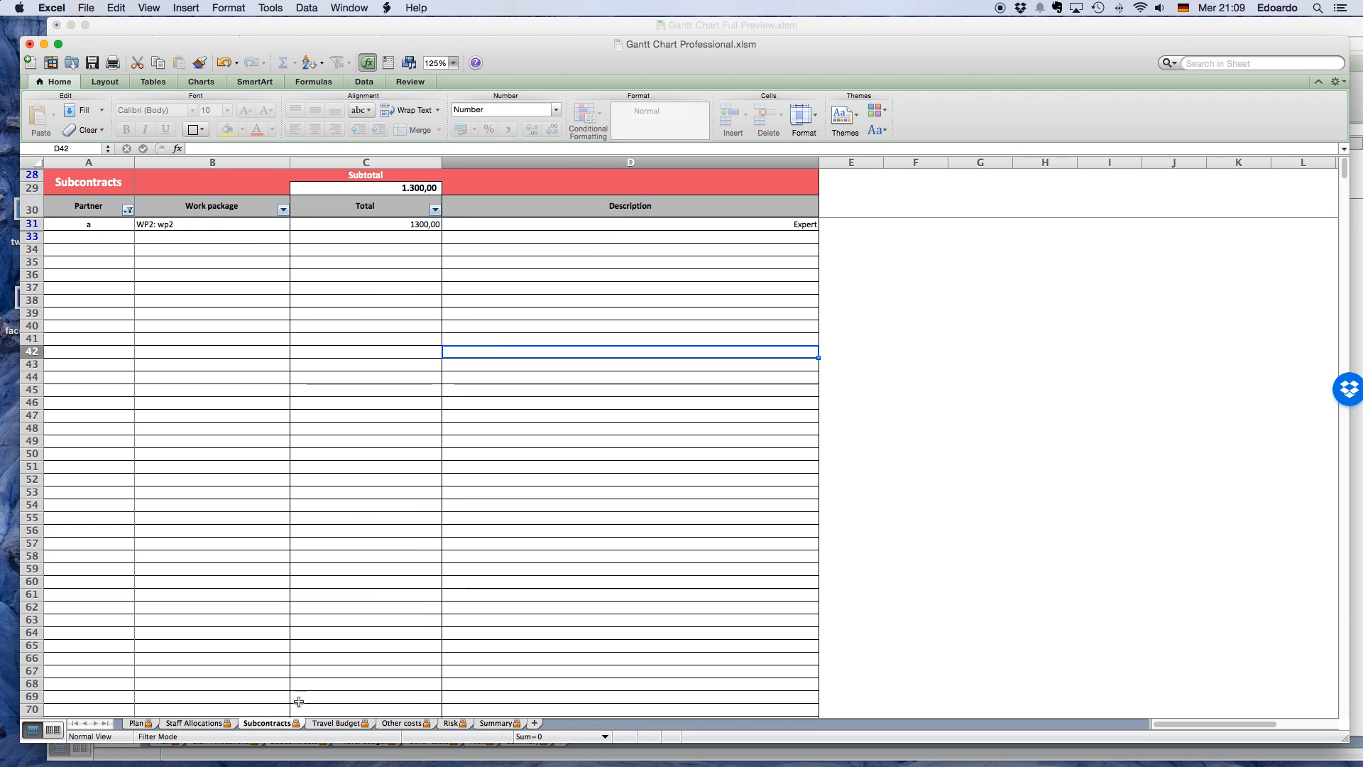
click(331, 723)
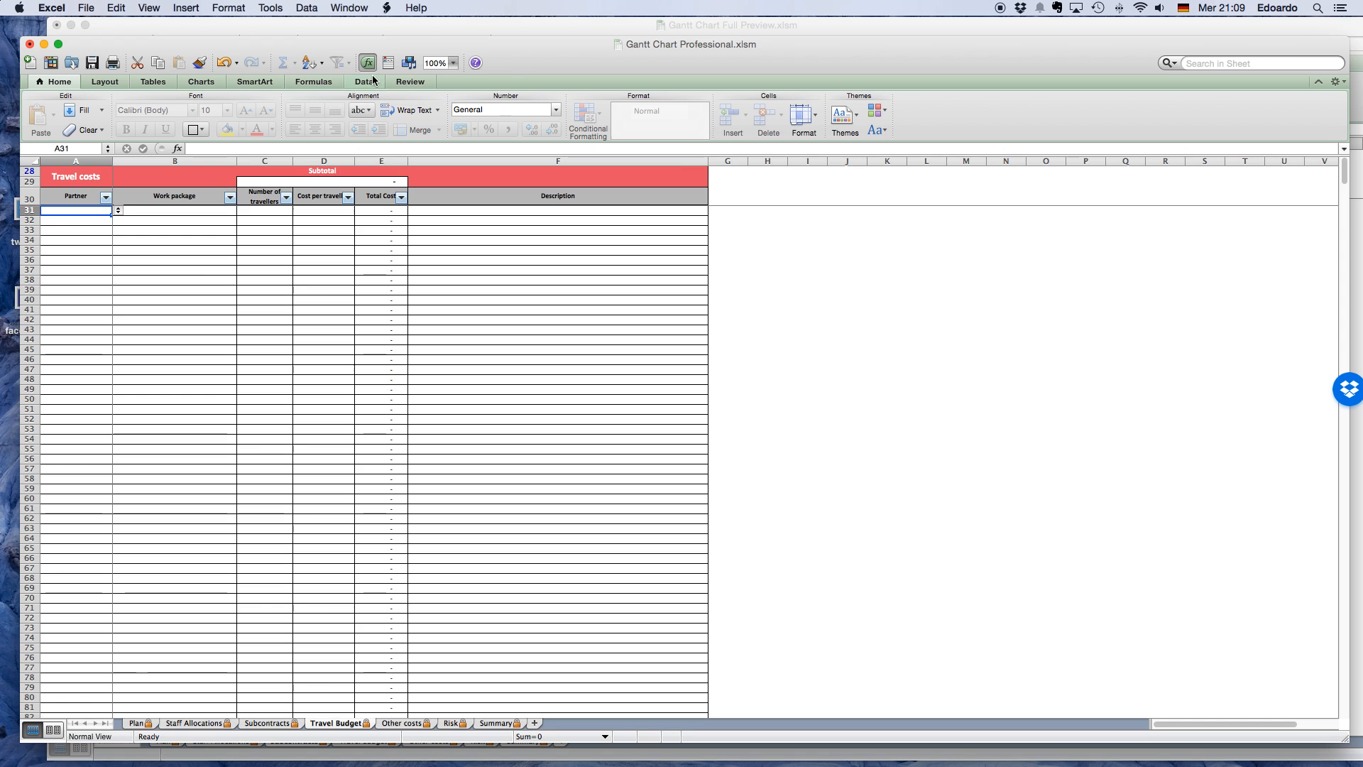
click(453, 62)
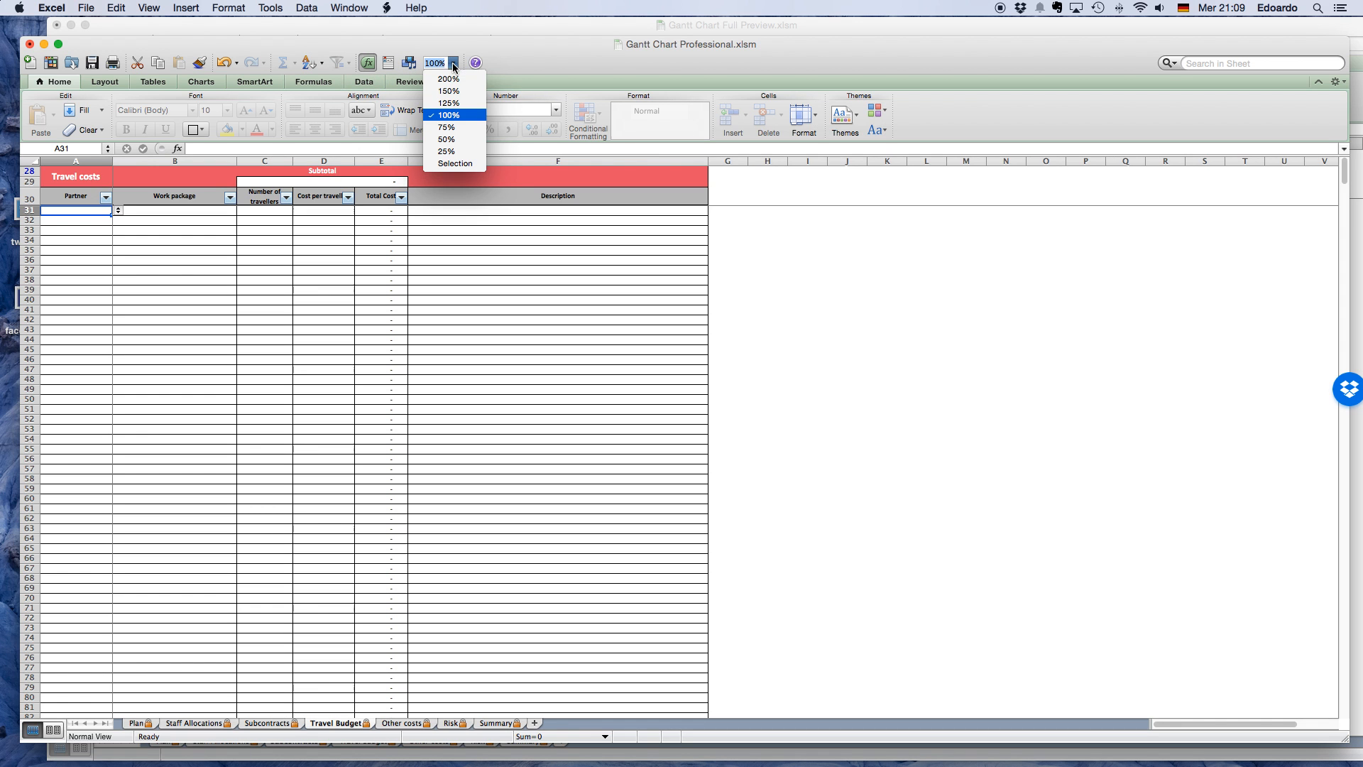
click(450, 104)
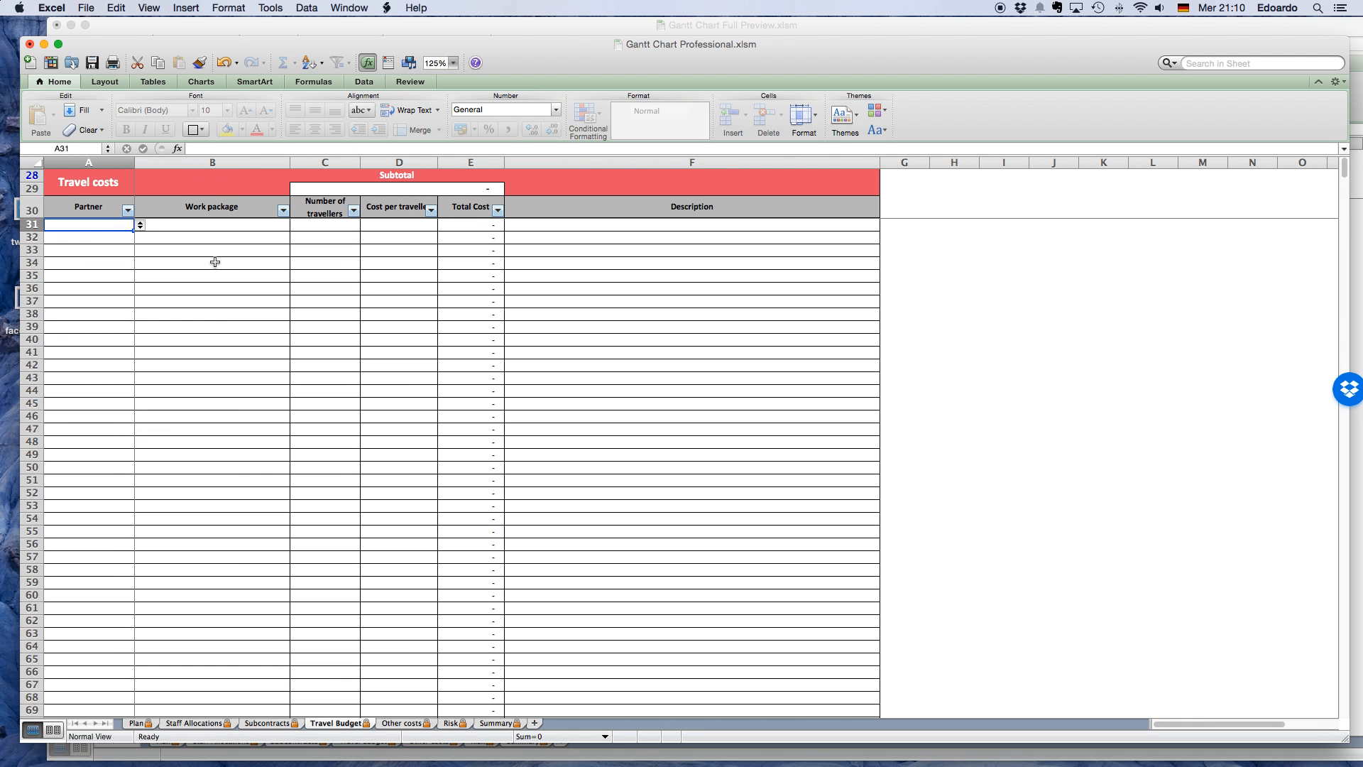
Start the first travel cost row with partner b, work package WP2: wp2 and 2 travellers.
click(140, 225)
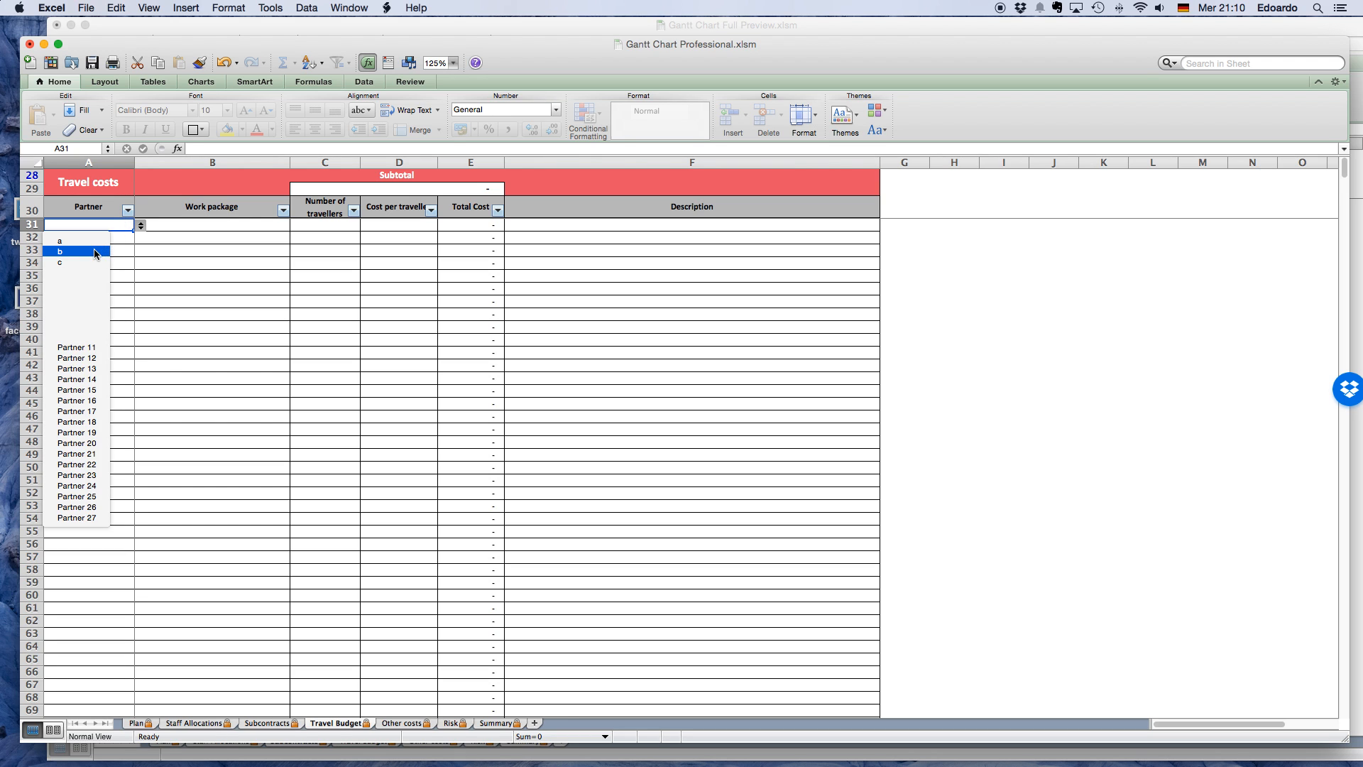
click(95, 252)
click(241, 225)
click(296, 226)
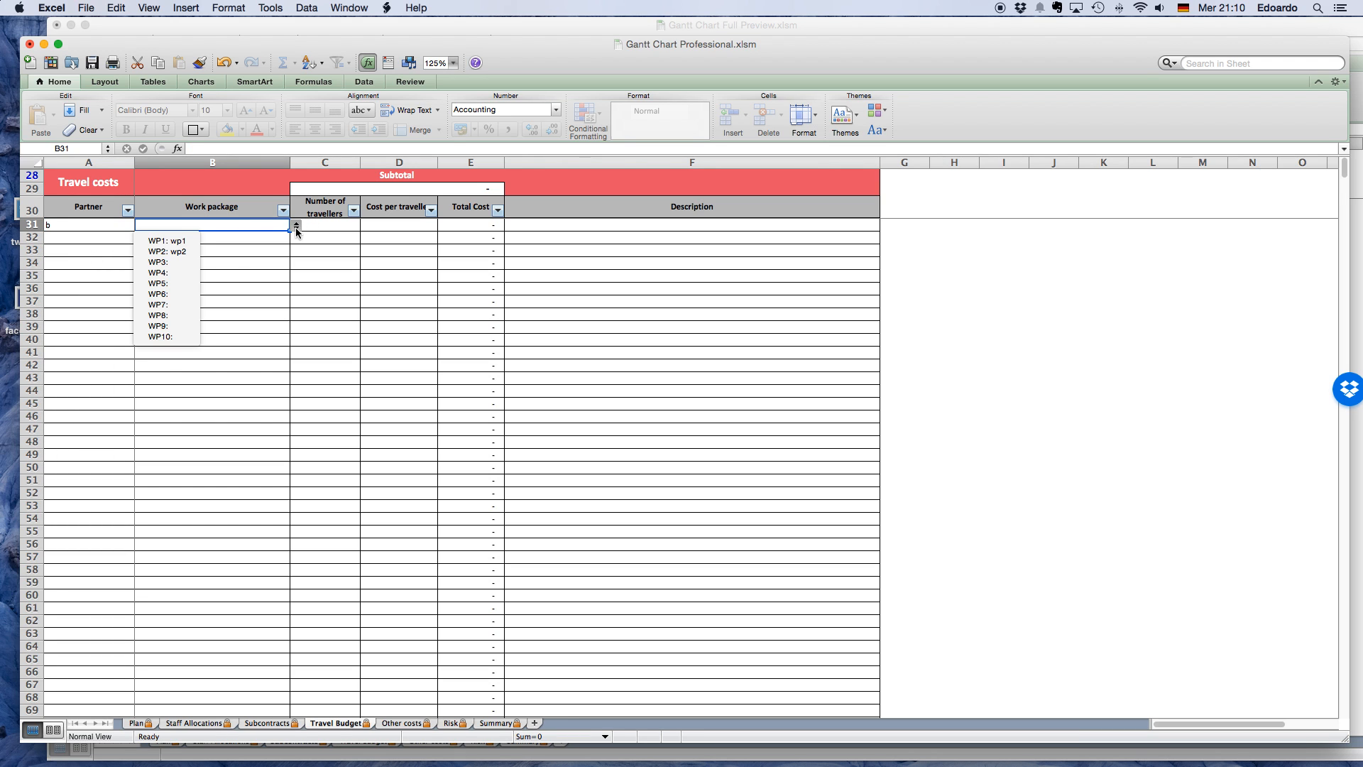
click(189, 250)
click(333, 227)
text(2)
Describe partner b's trip as london and set its cost per traveller to 3000.
click(593, 226)
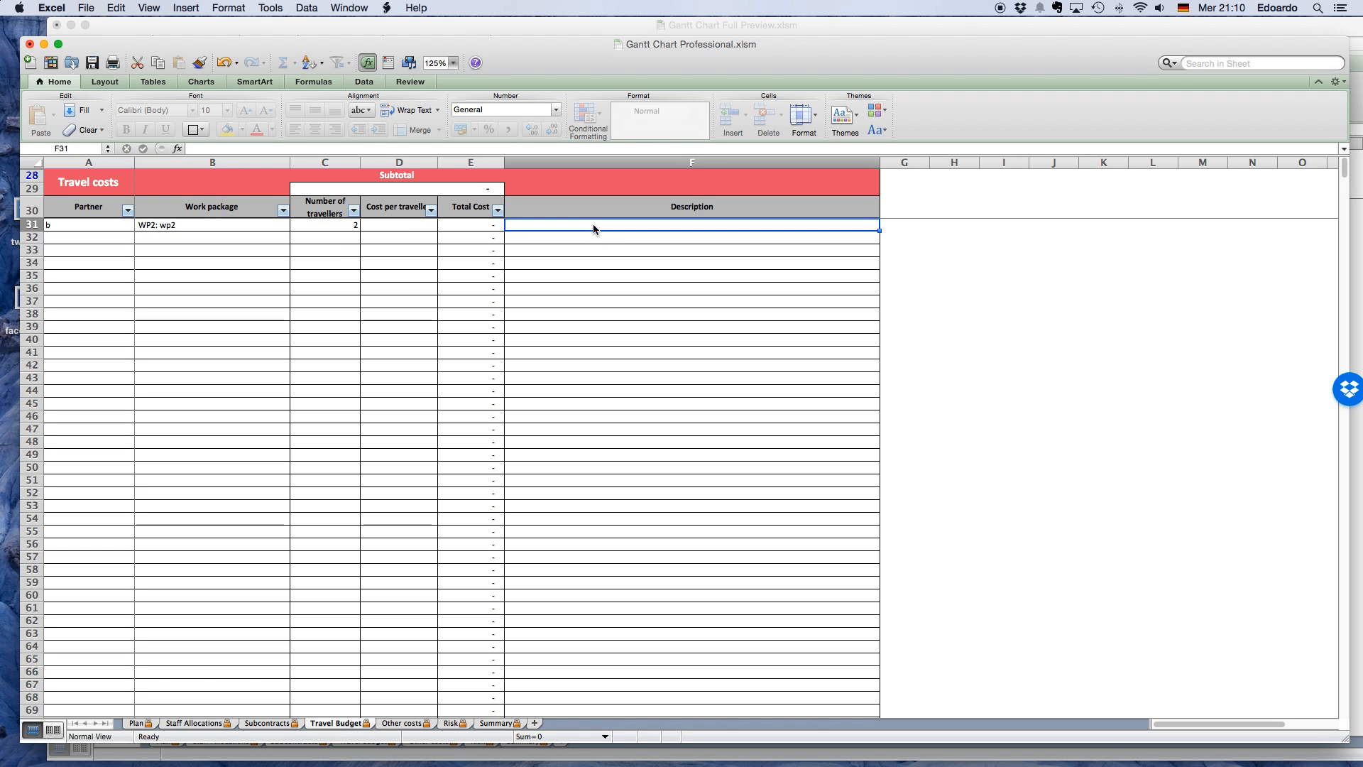
text(london)
key(Return)
click(411, 225)
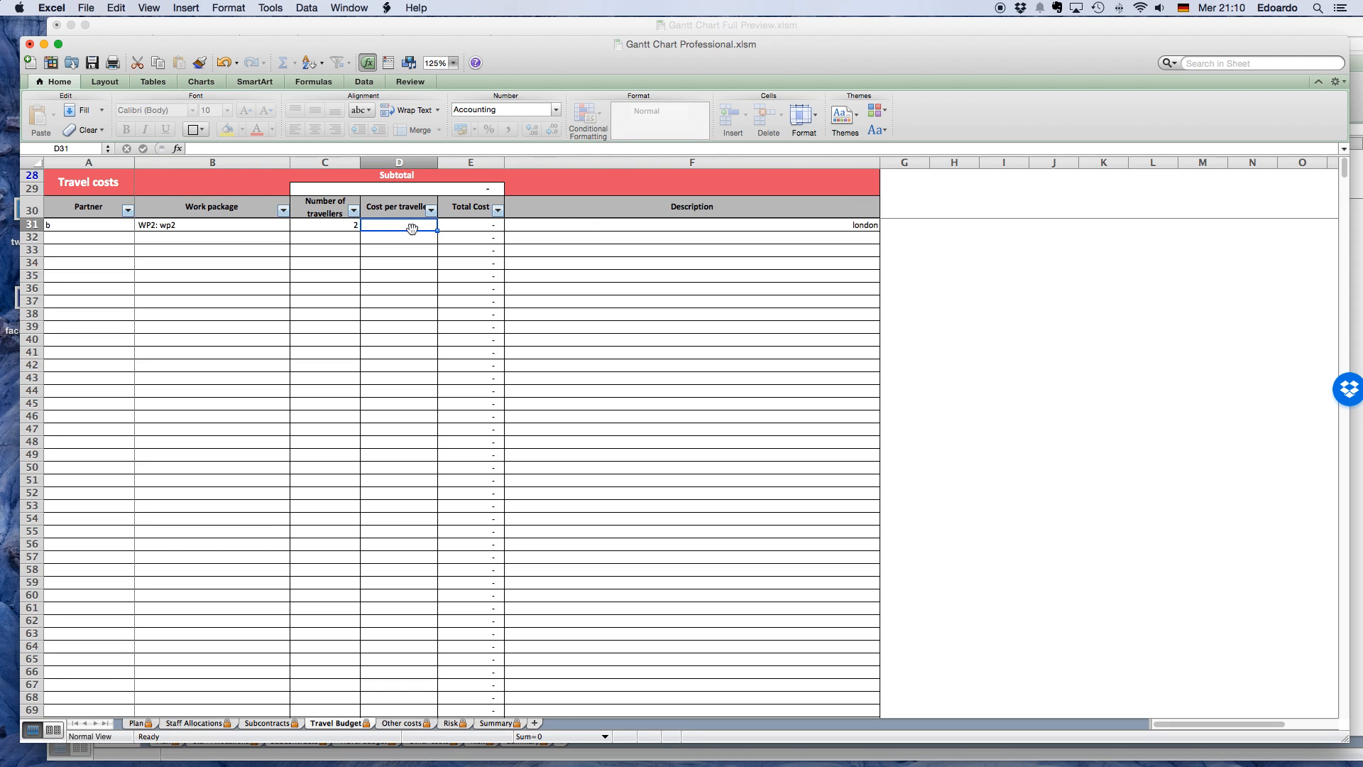
text(3000)
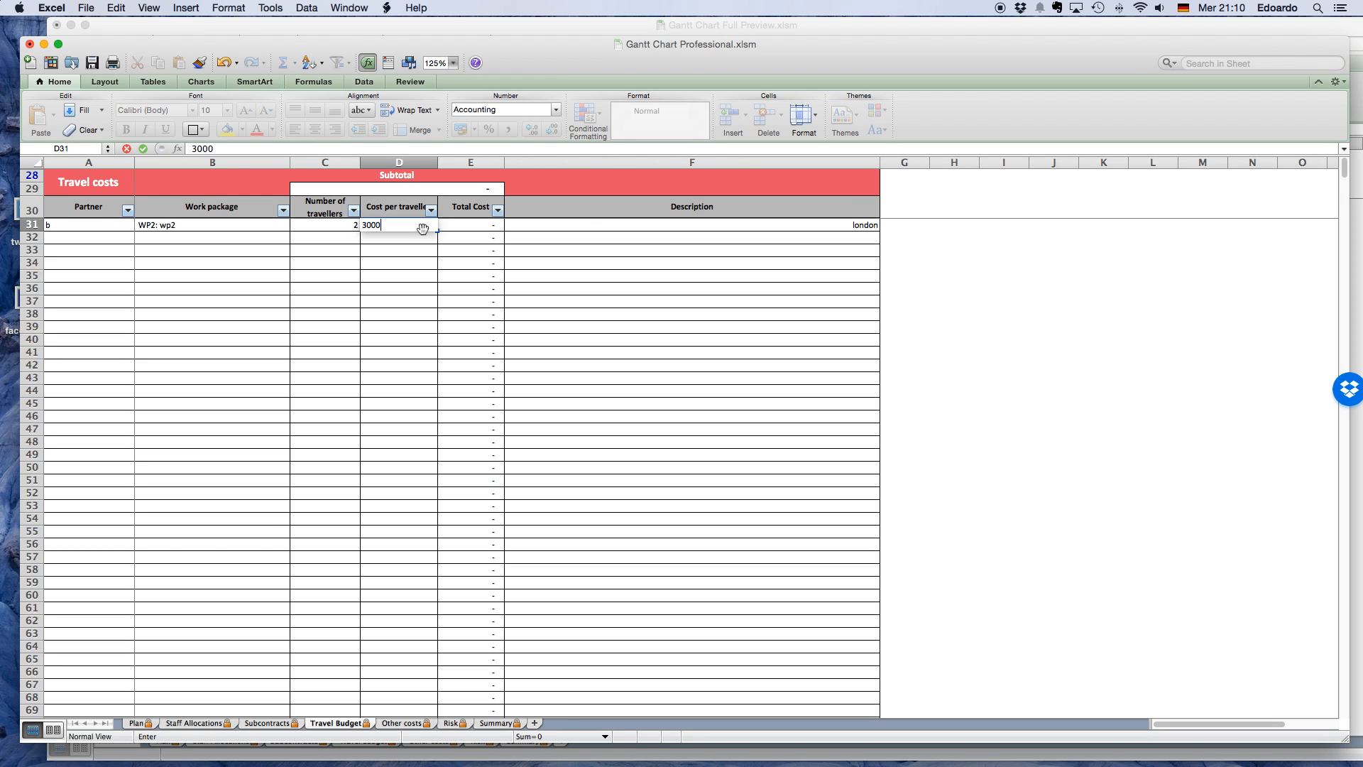
click(574, 290)
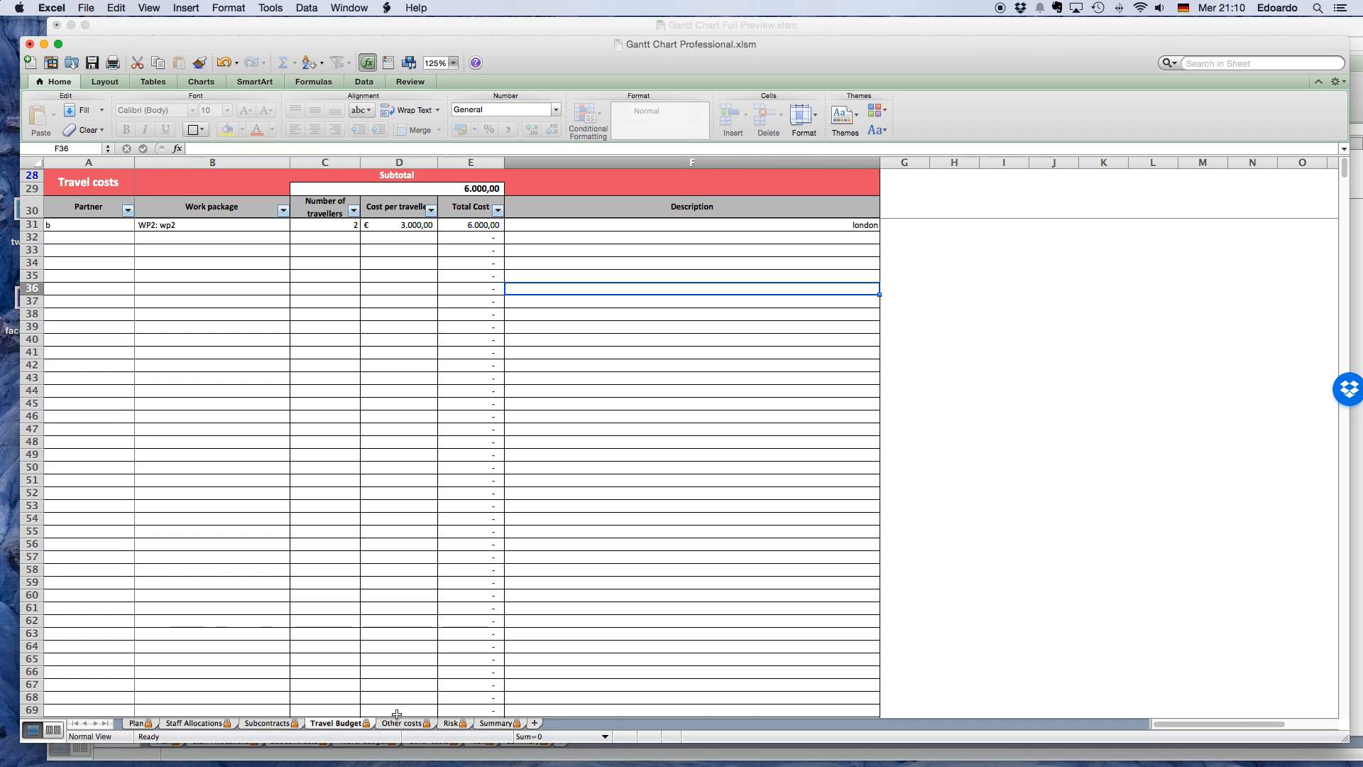
Switch to the Other costs sheet and set its zoom to 125%.
click(399, 726)
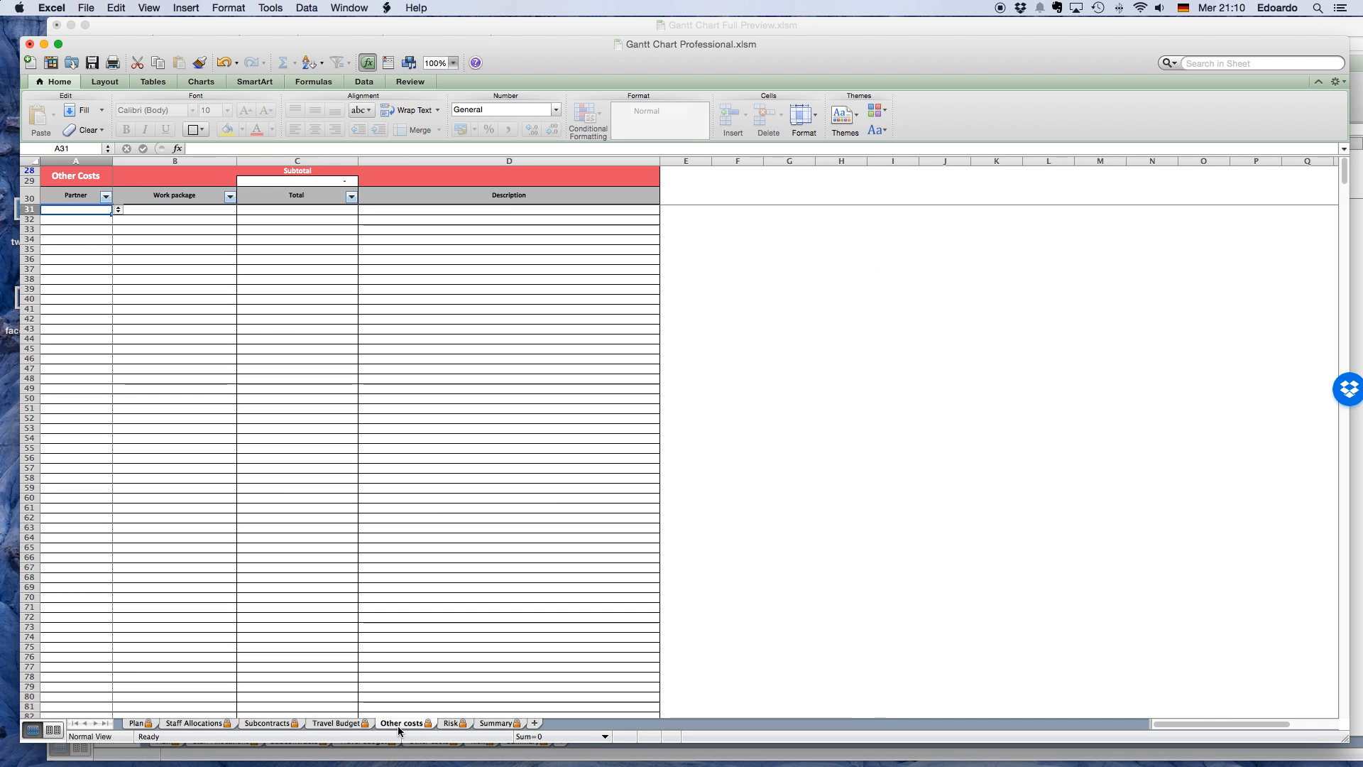
click(452, 62)
click(456, 107)
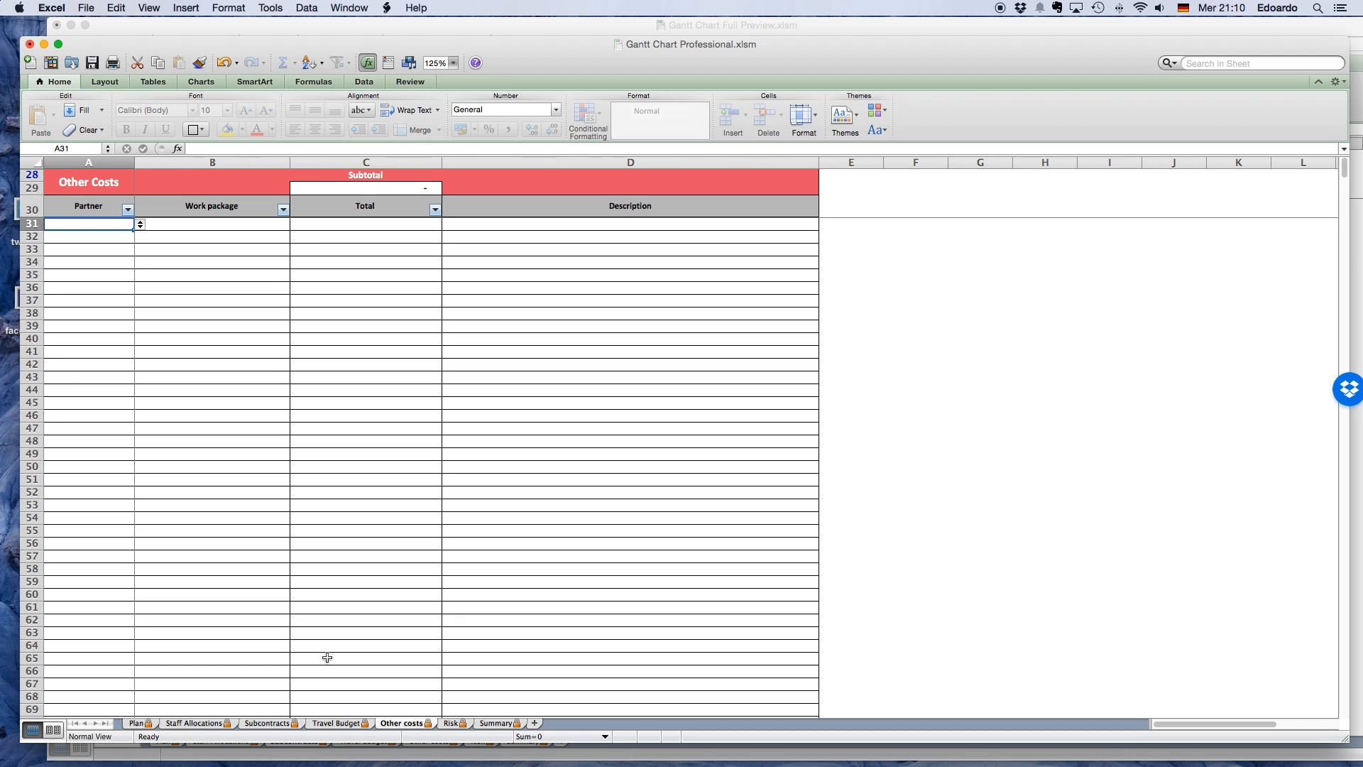
Switch to the Risk sheet and set its zoom to 125%.
click(451, 725)
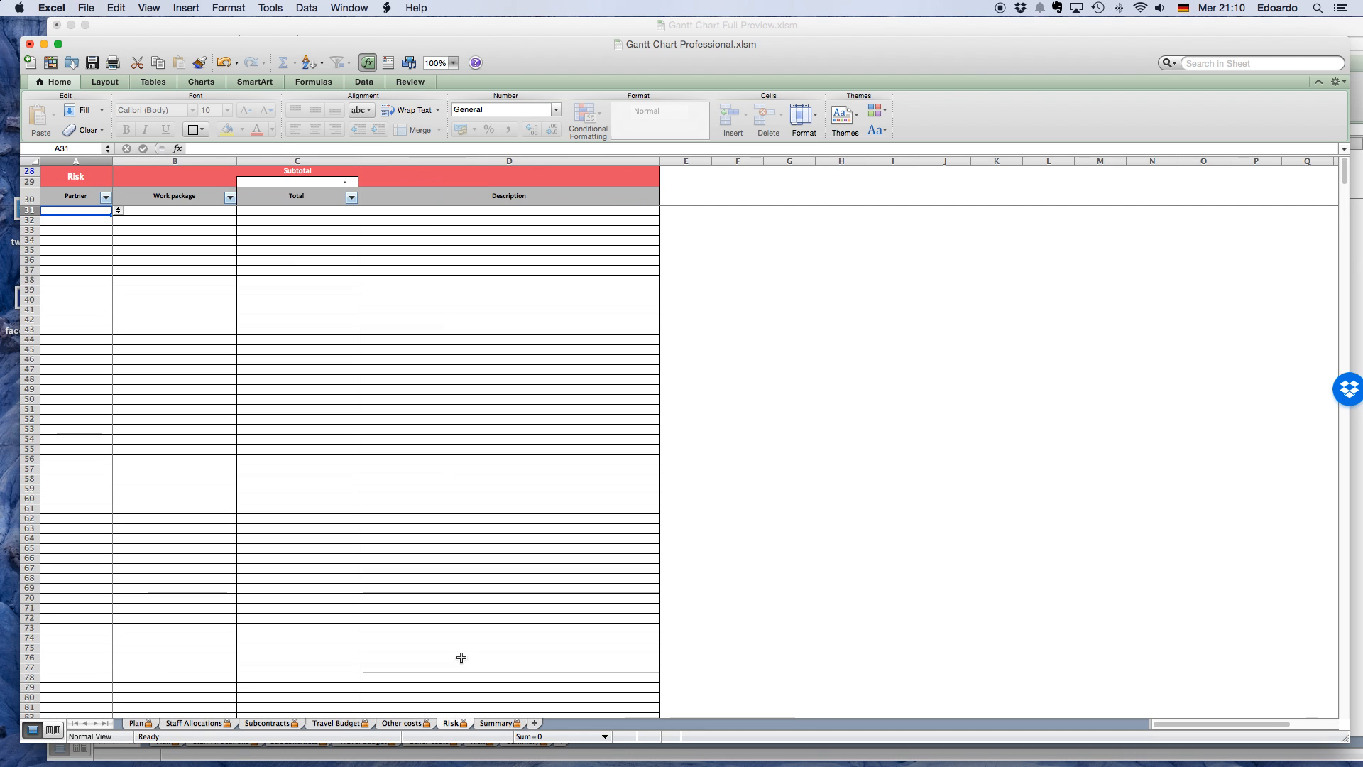
click(453, 62)
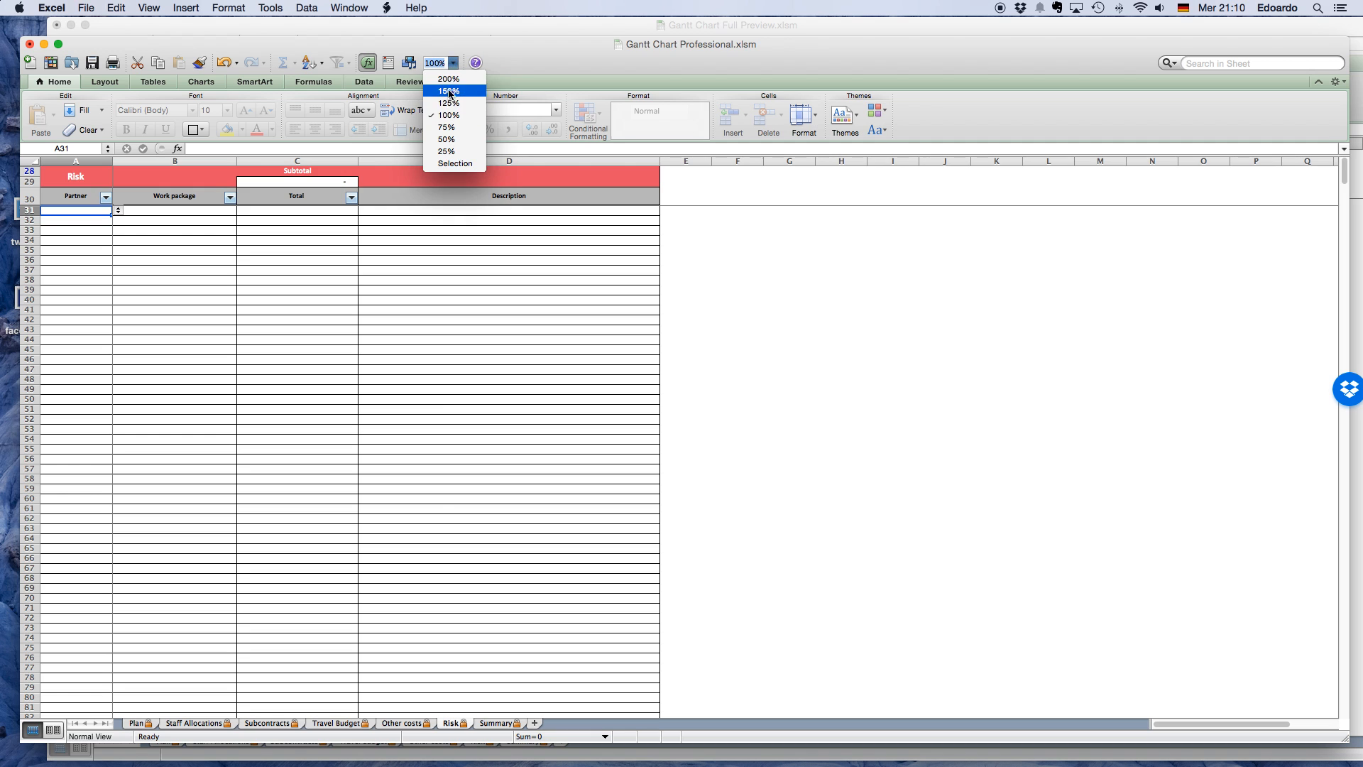
click(449, 106)
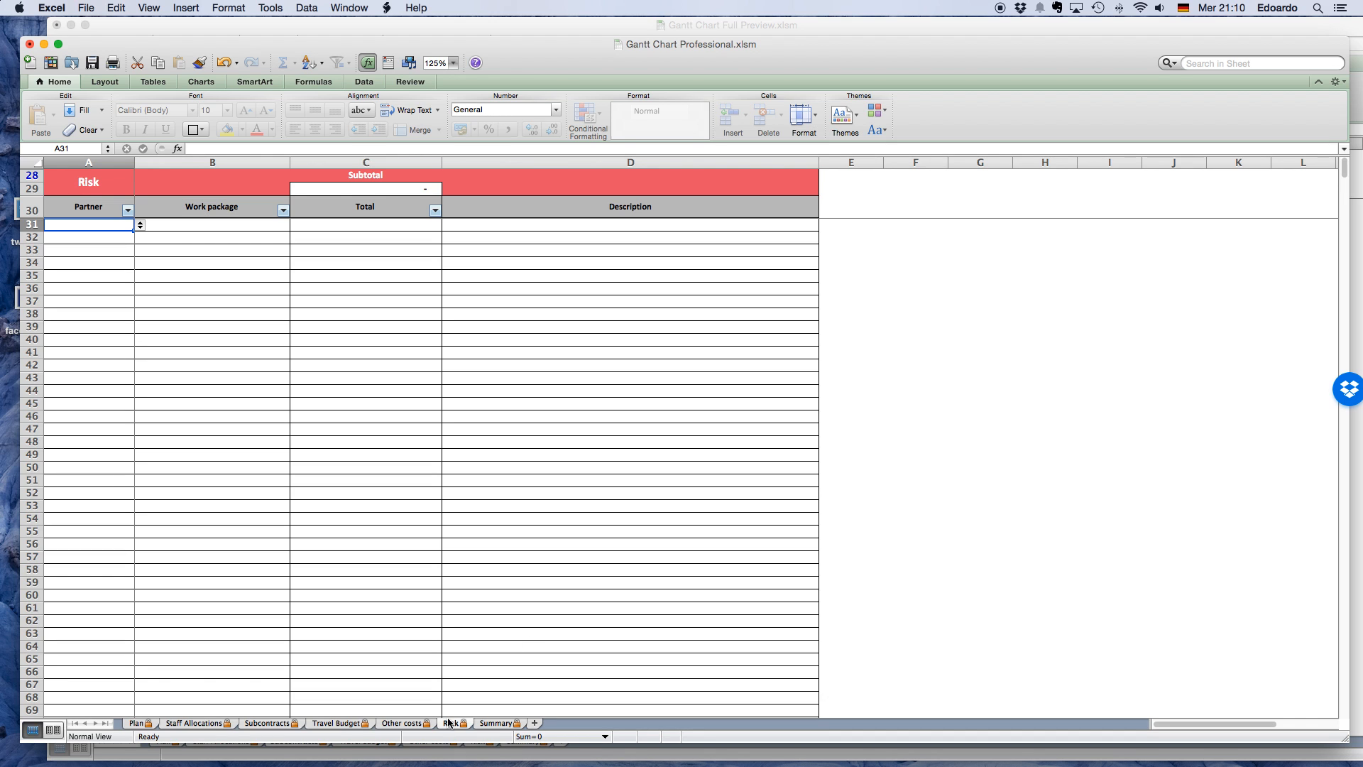
Show the Summary sheet at 150% zoom and hide the unused partner rows 7 to 30.
click(490, 724)
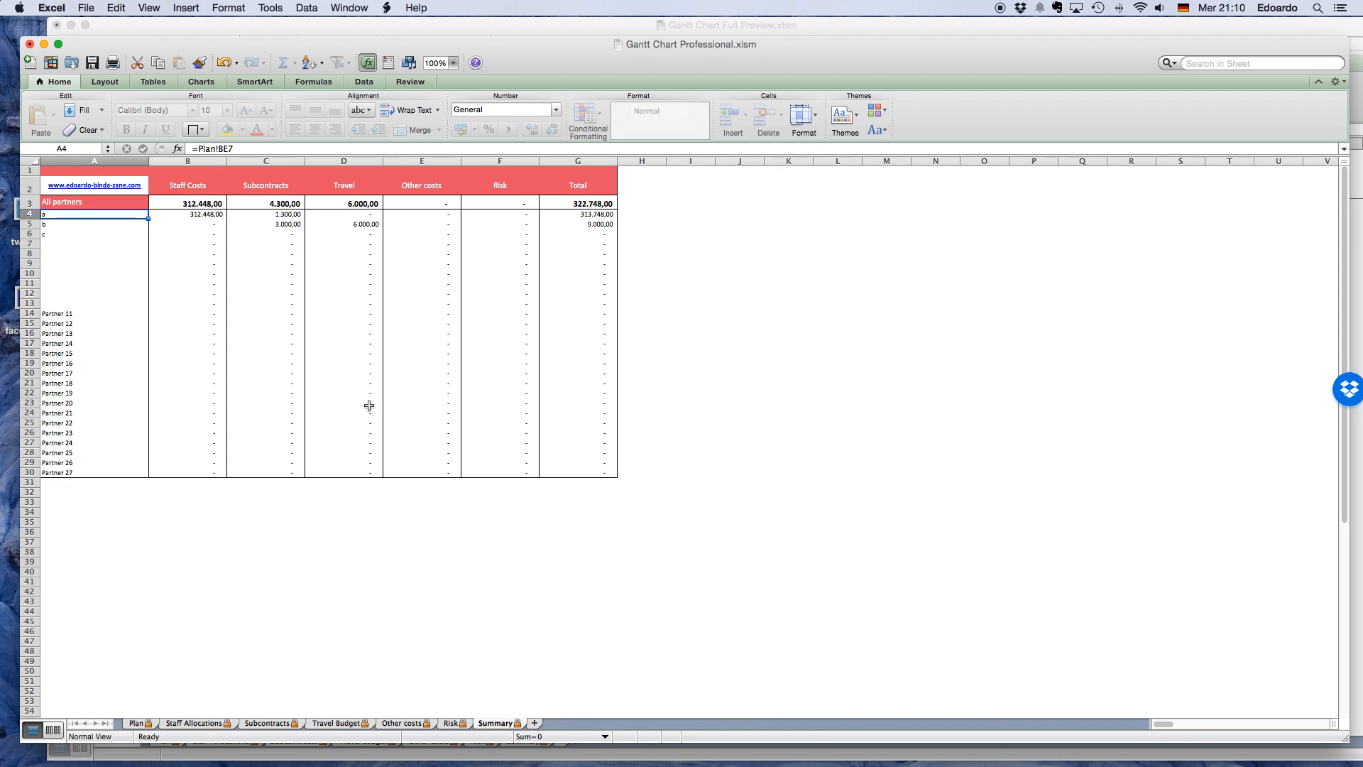
click(453, 64)
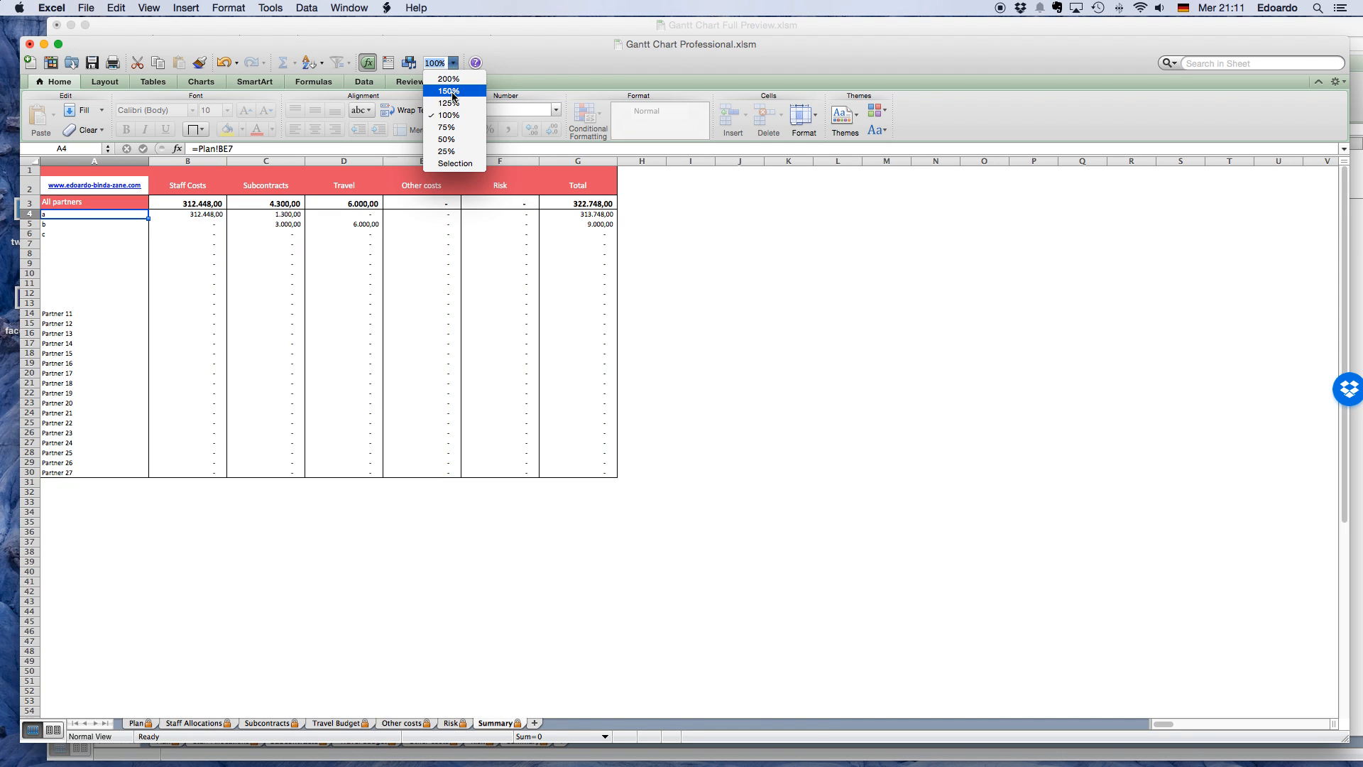
click(454, 97)
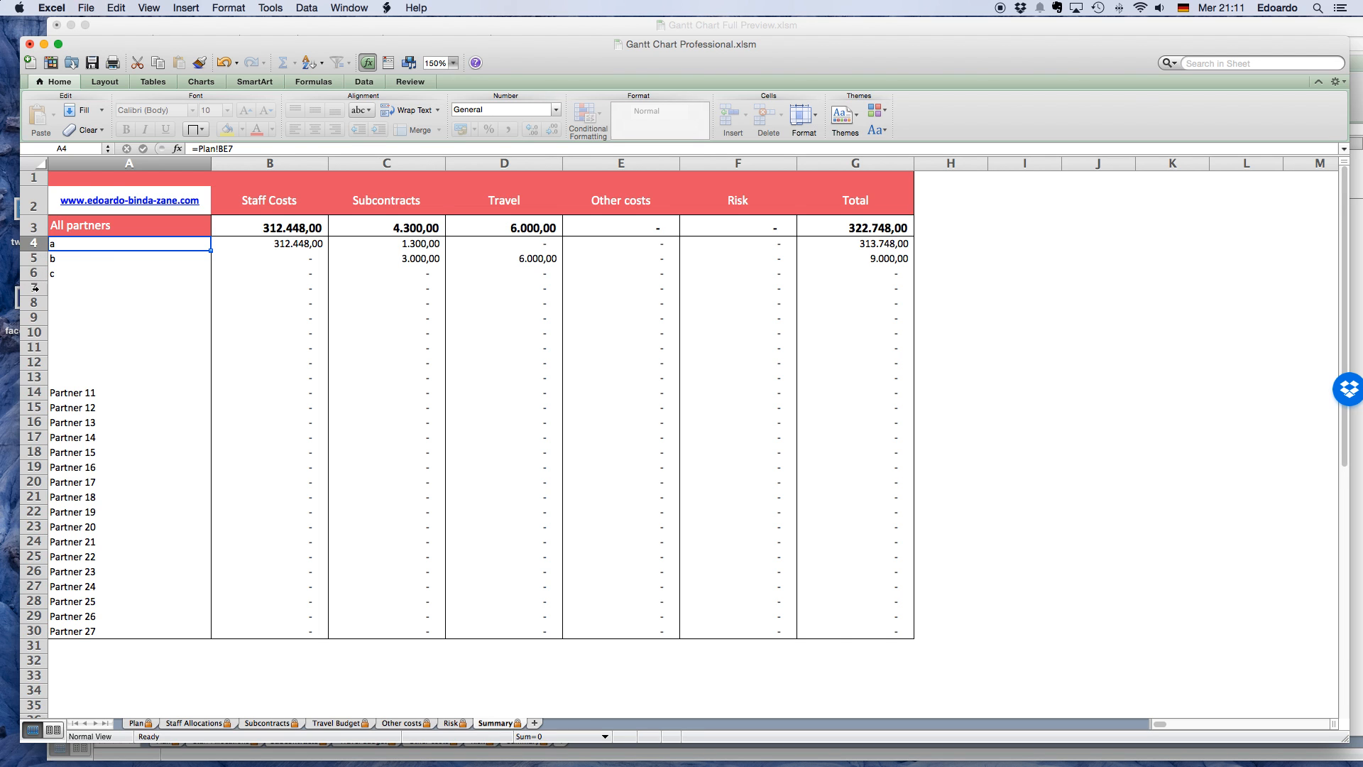
drag(35, 289, 37, 532)
click(233, 318)
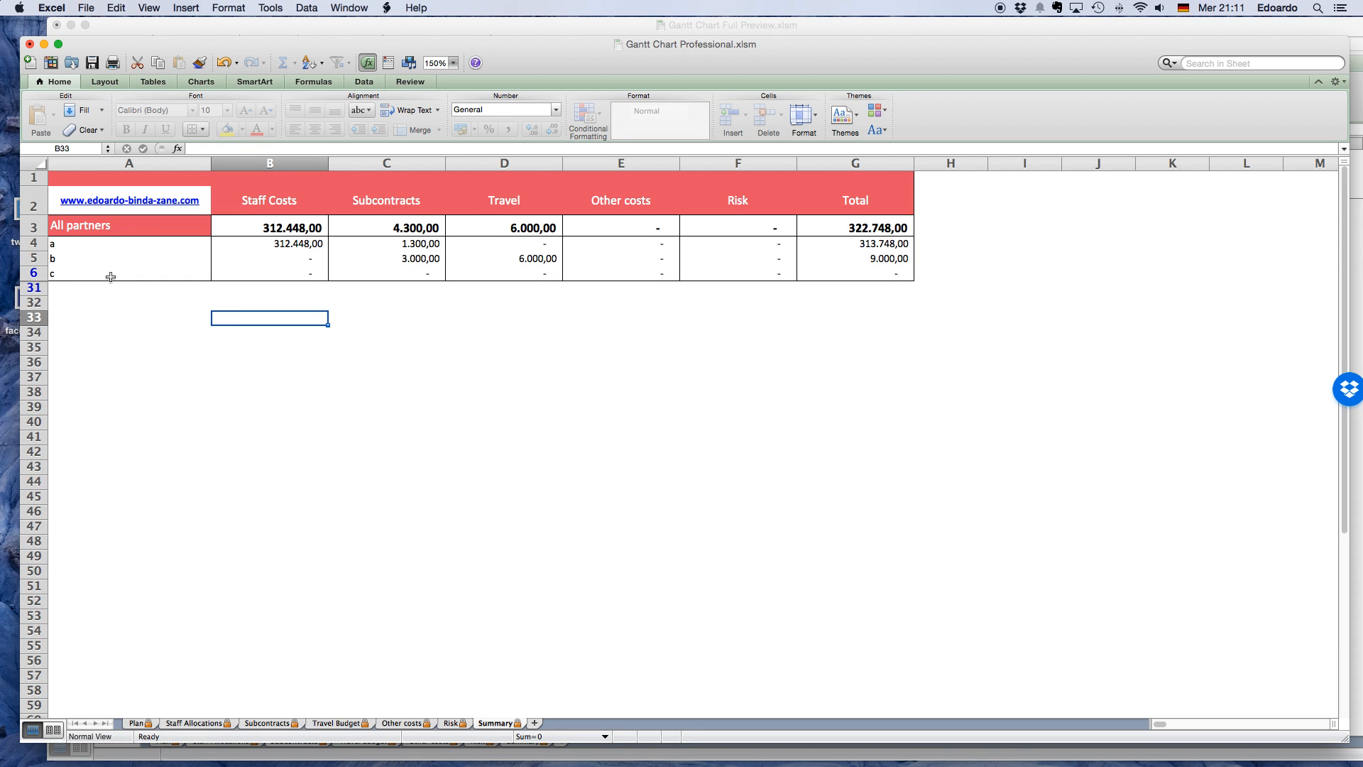
Inspect the formulas behind the all-partners staff cost total and partner a's staff costs.
click(300, 228)
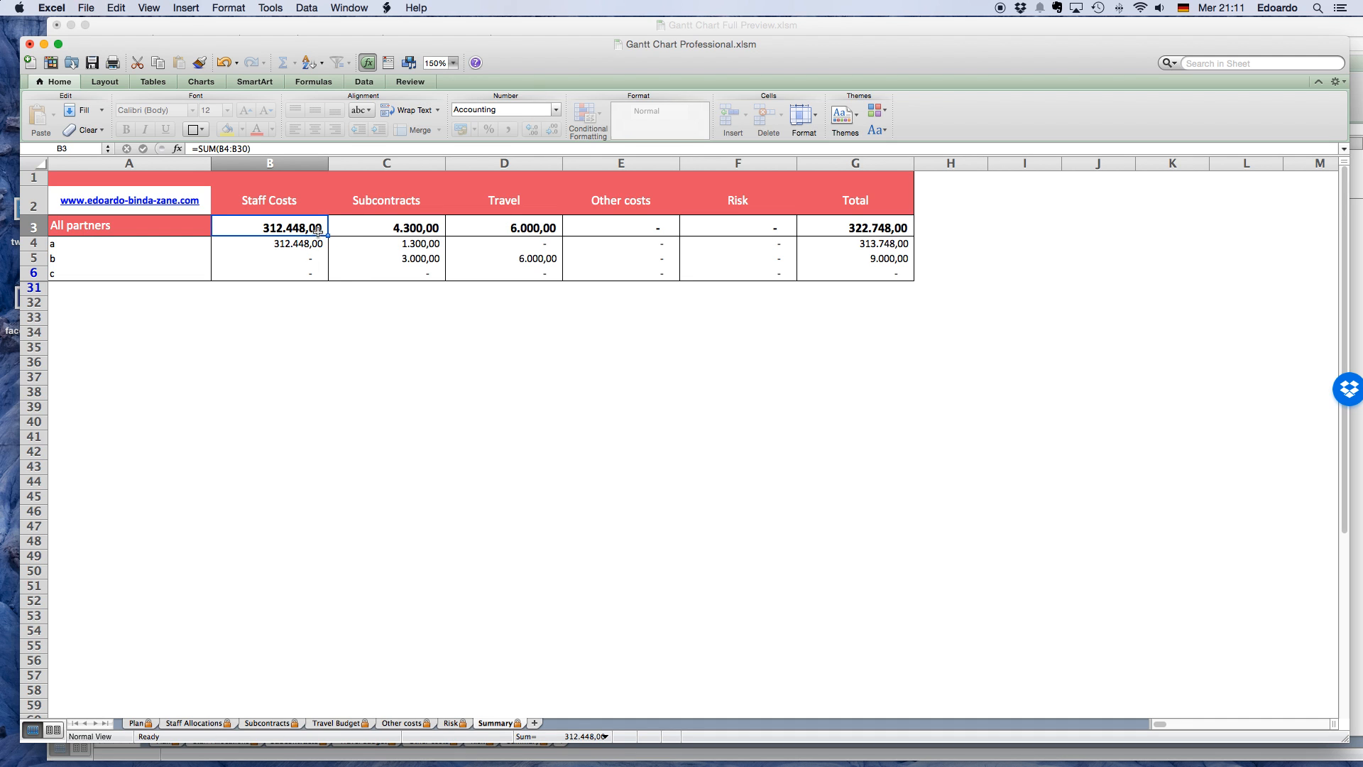
click(295, 247)
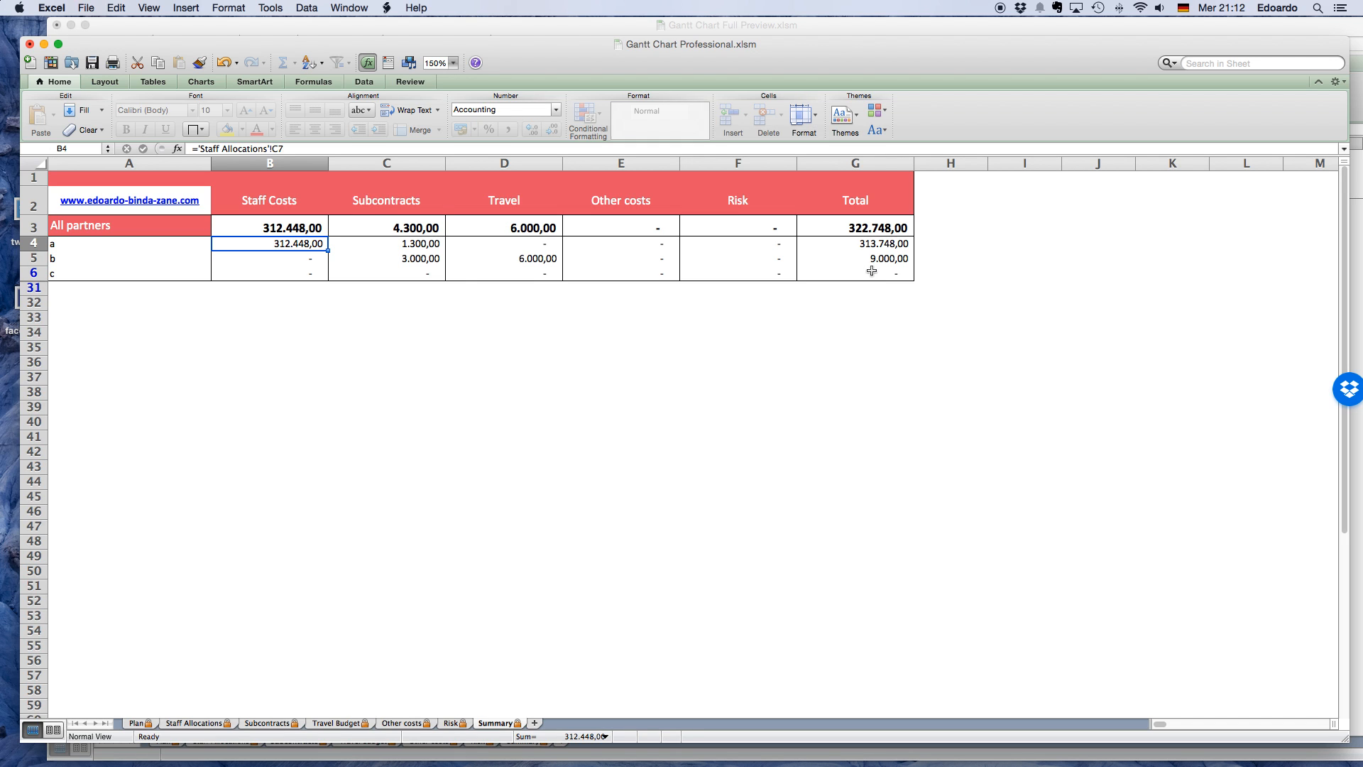
click(465, 299)
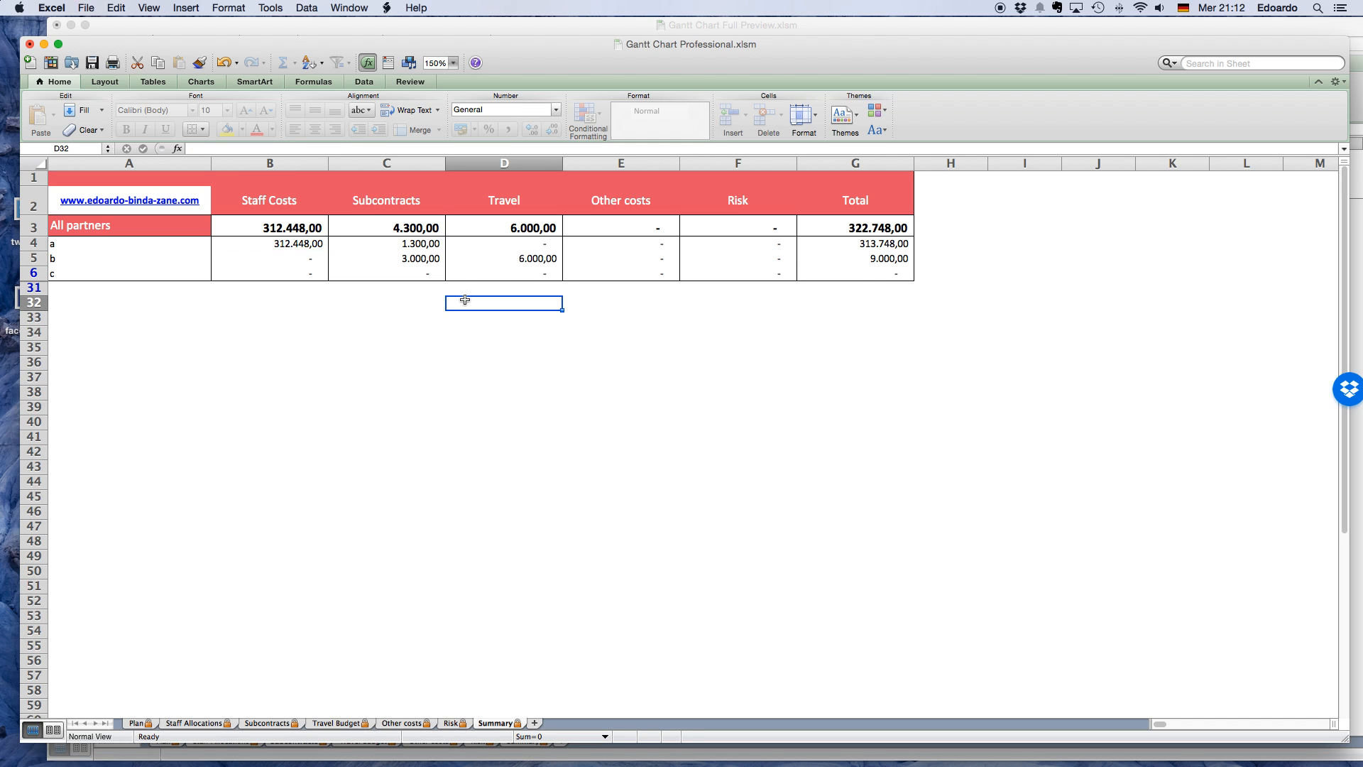